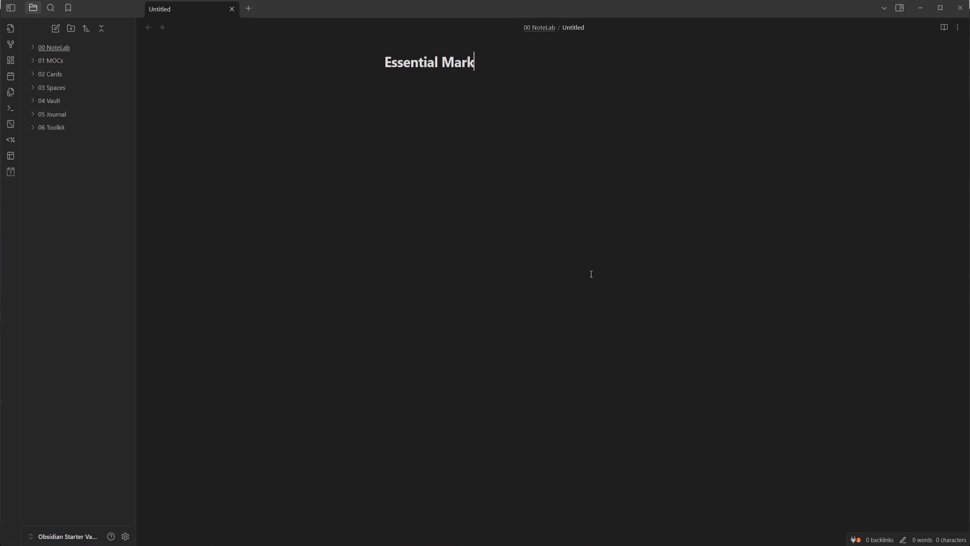
- Title the new note Essential Markdown and split it to the right so it shows in two panes
key("Return")
type("/")
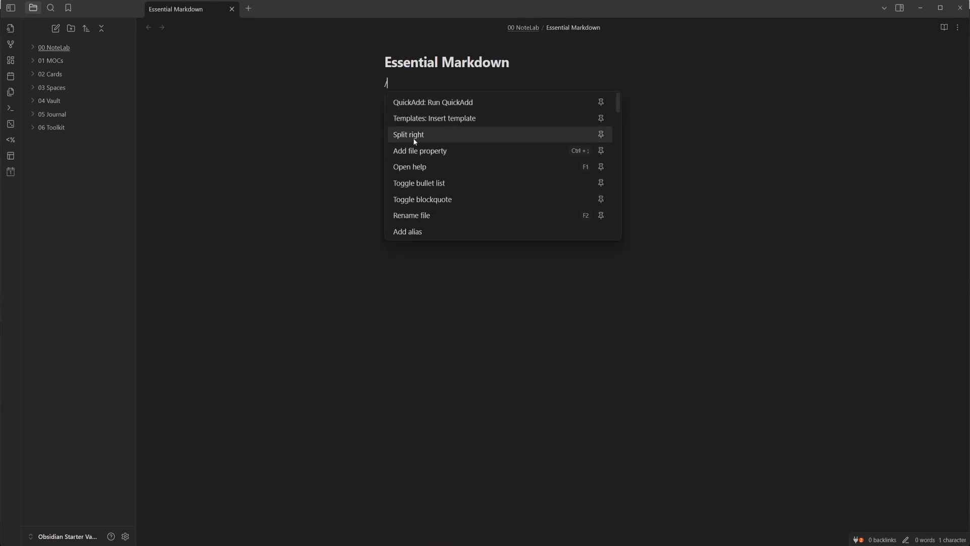
key("BackSpace")
left_click(958, 27)
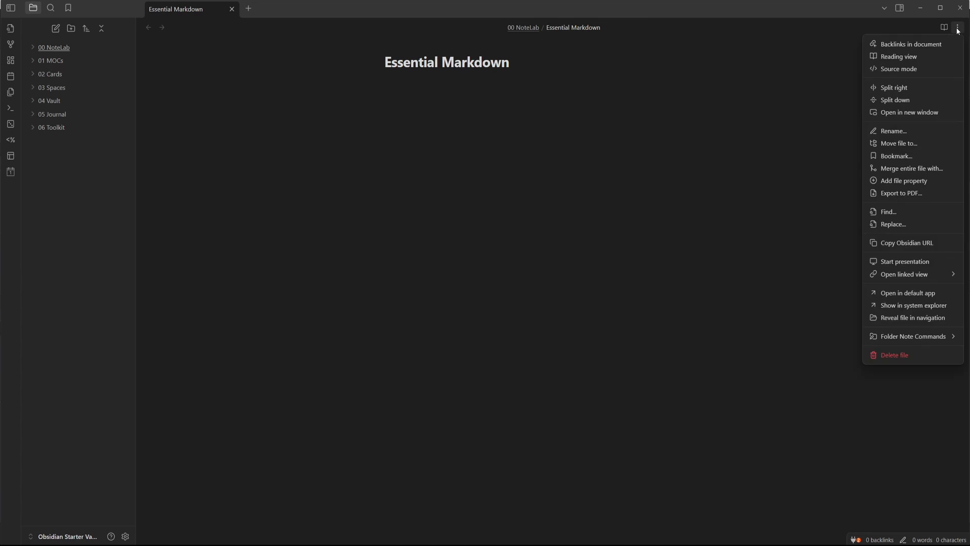
left_click(889, 88)
- Search the available commands for "spli" to look up the split commands, and dismiss the search without running one
key("ctrl+p")
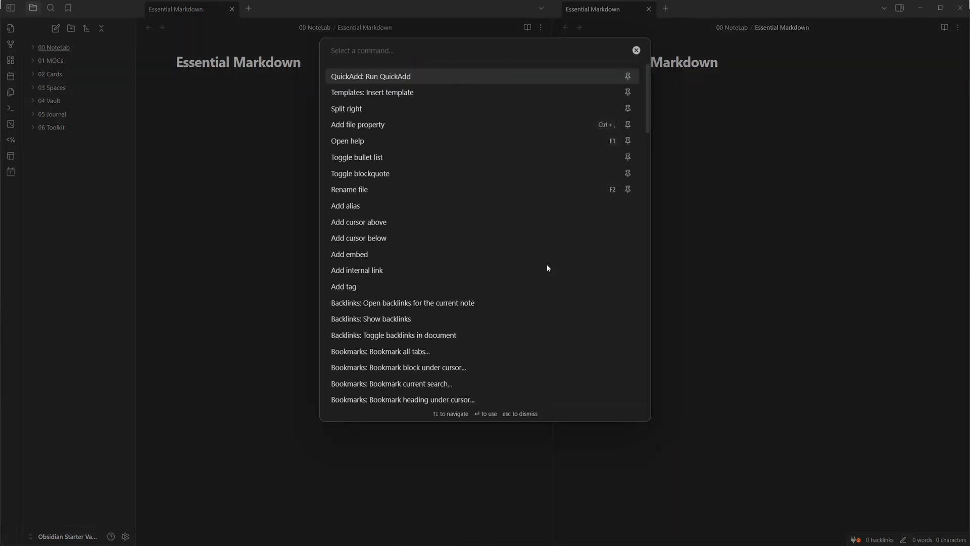
type("spli")
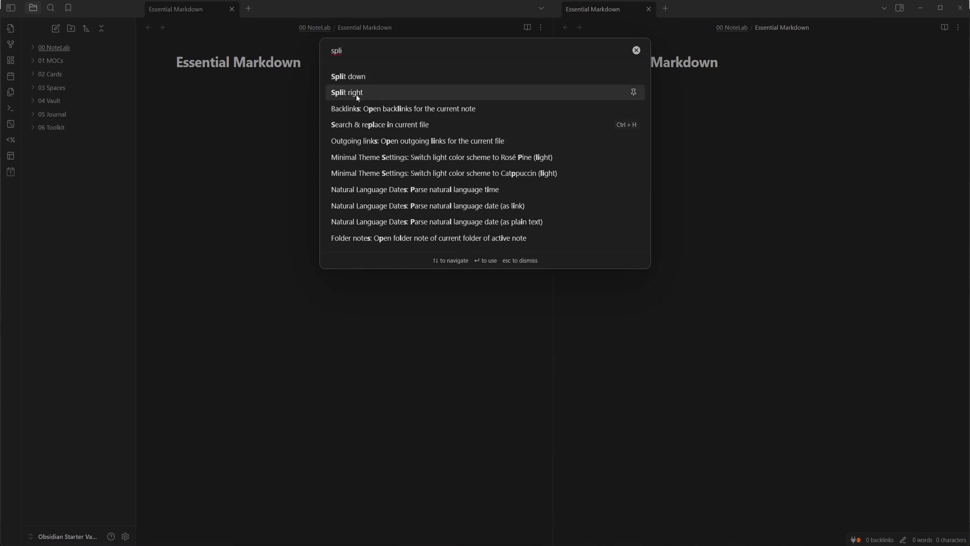
left_click(654, 88)
- Open the note Learning essential Markdown in the second pane and collapse its properties
key("ctrl+o")
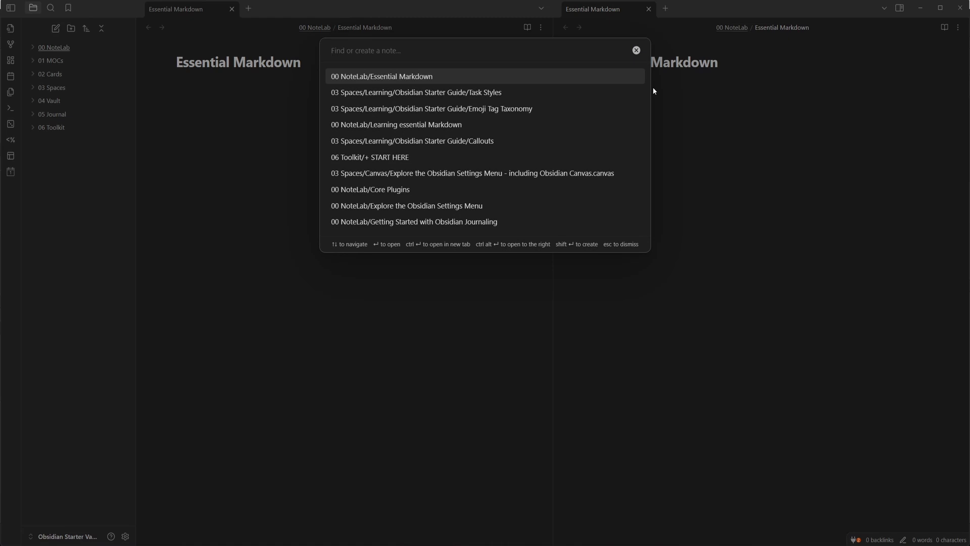
left_click(390, 129)
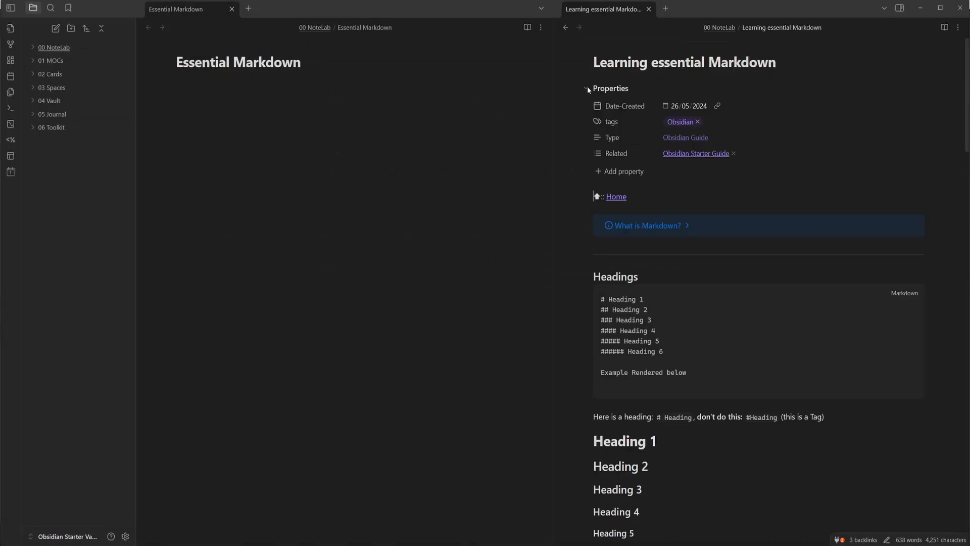
left_click(587, 88)
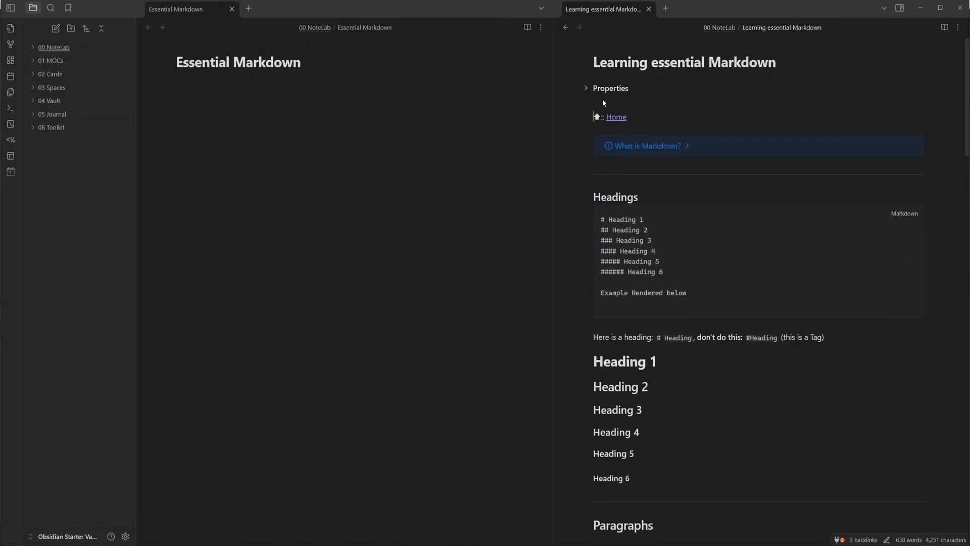
- Expand the "What is Markdown?" callout to read its explanation, and collapse it again
left_click(663, 149)
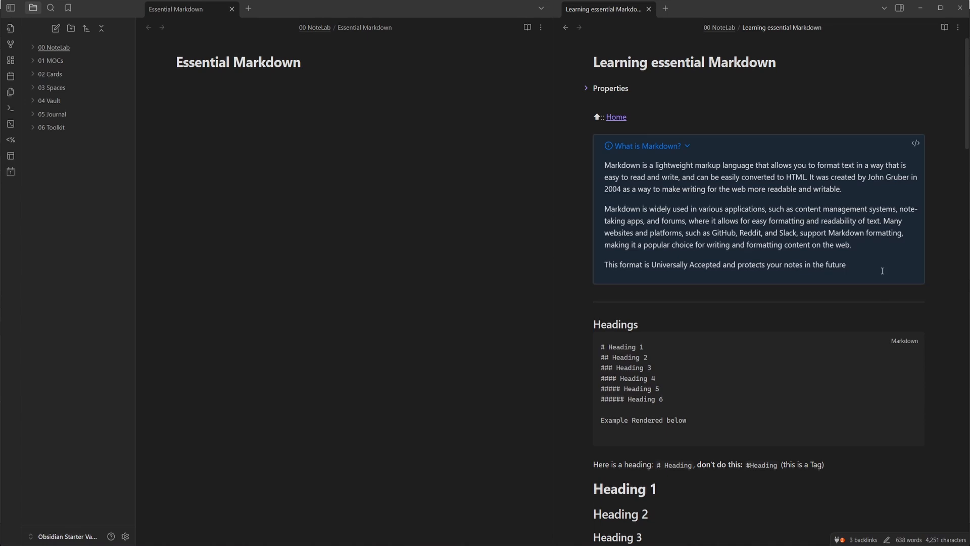
left_click(689, 146)
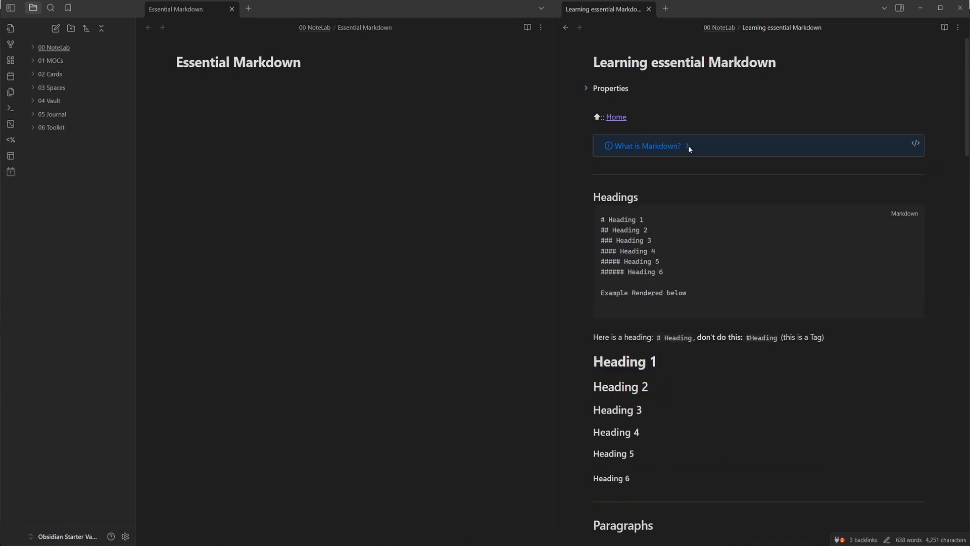
- Add a level-one heading "Heading 1" to the Essential Markdown note, followed by the line "This is a body of text"
left_click(312, 139)
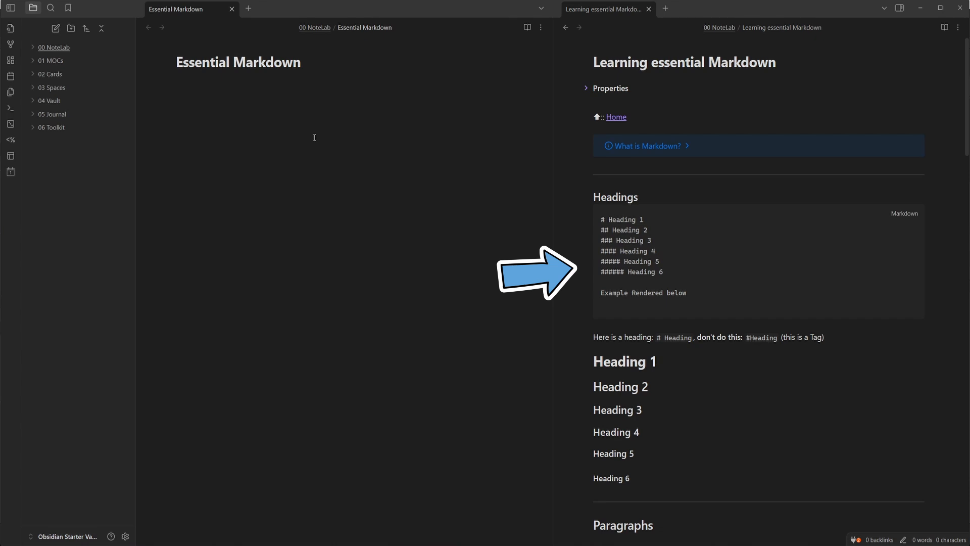
key("Return")
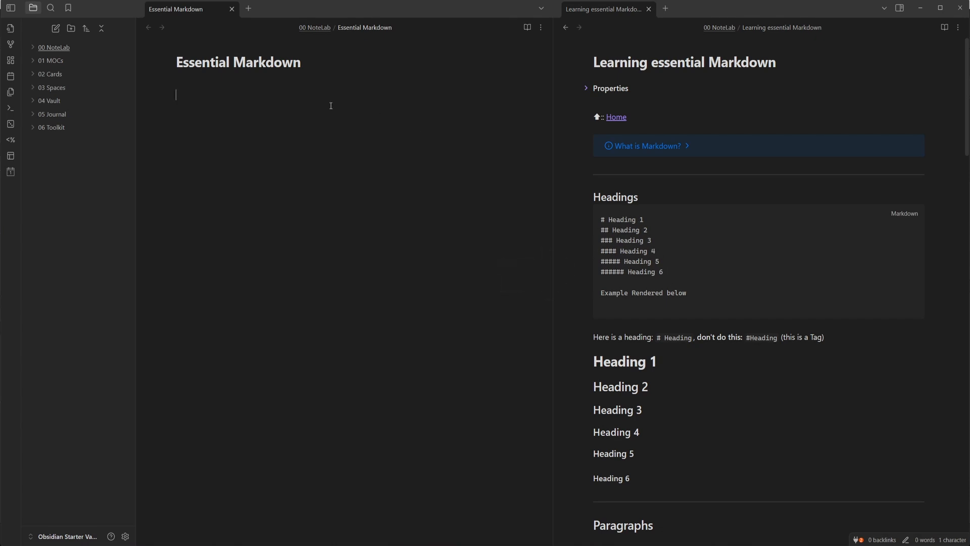
type("# Heading")
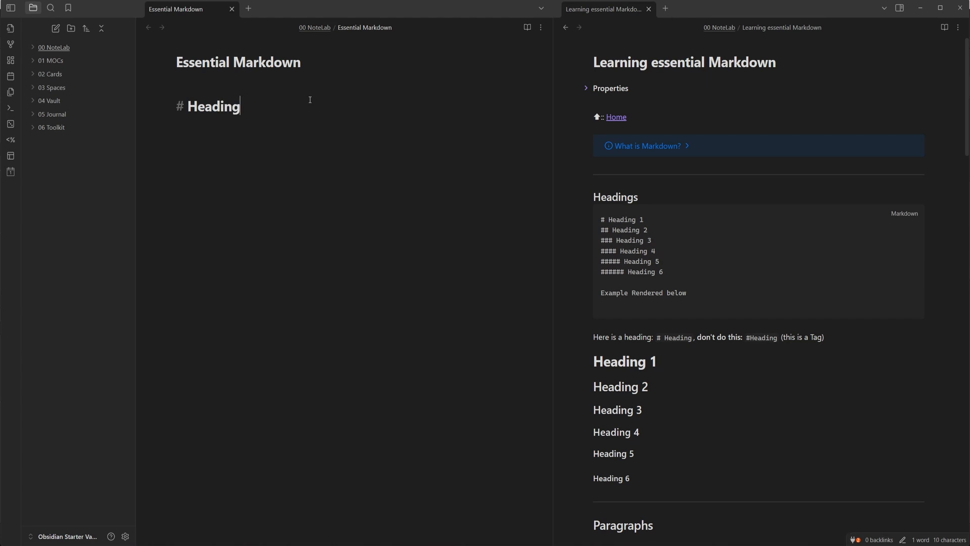
type(" 1")
key("BackSpace")
key("Return")
type("This is a body of text")
- Switch the Essential Markdown note to source mode and select the text "Heading 1" after the hash symbol
left_click(541, 27)
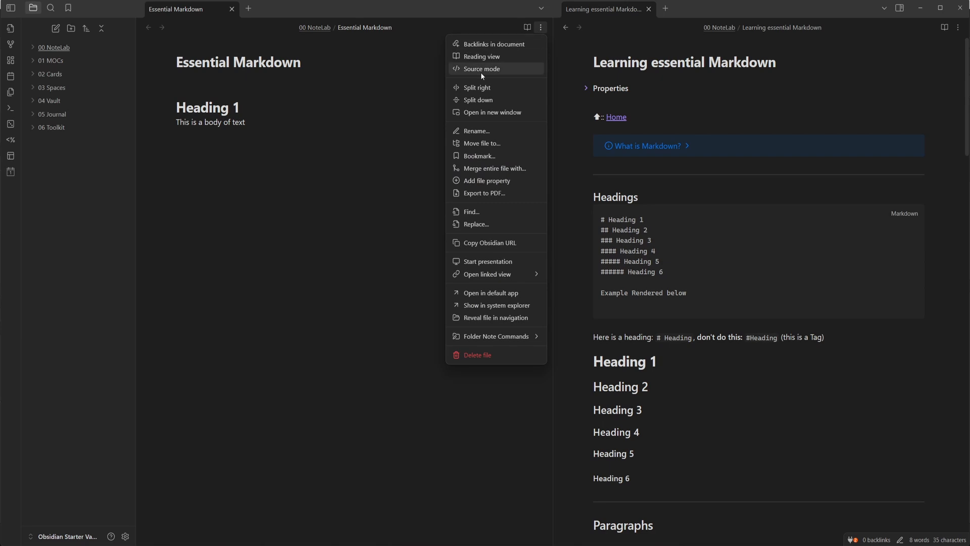
left_click(481, 68)
double_click(179, 100)
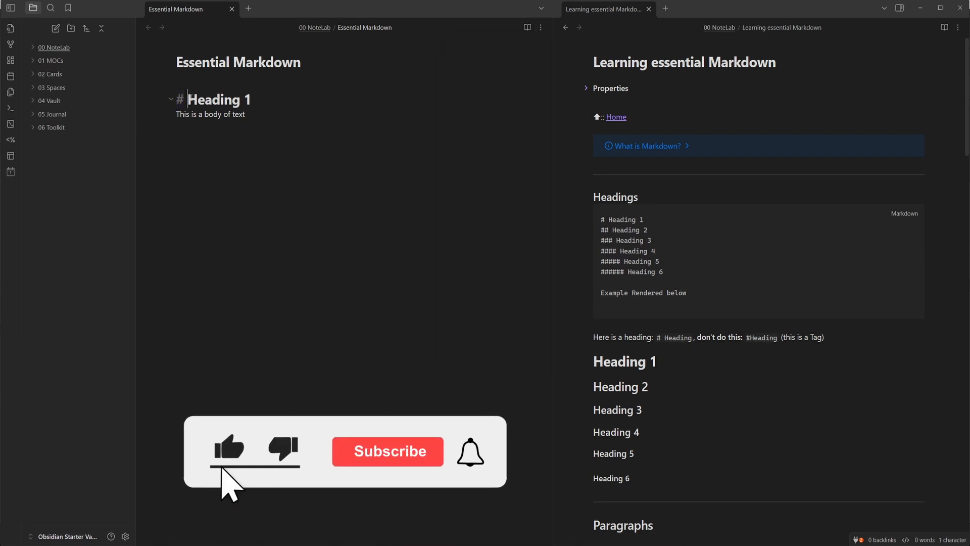
left_click_drag(188, 100, 258, 98)
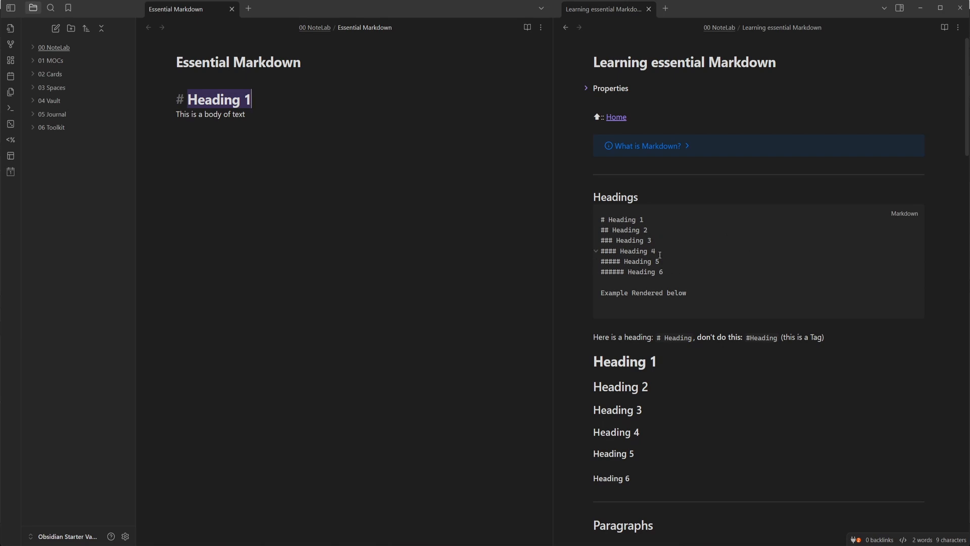
- Copy the Heading 2 to Heading 6 lines from the reference note's code block and paste them below the body text
left_click_drag(671, 274, 598, 230)
key("ctrl+c")
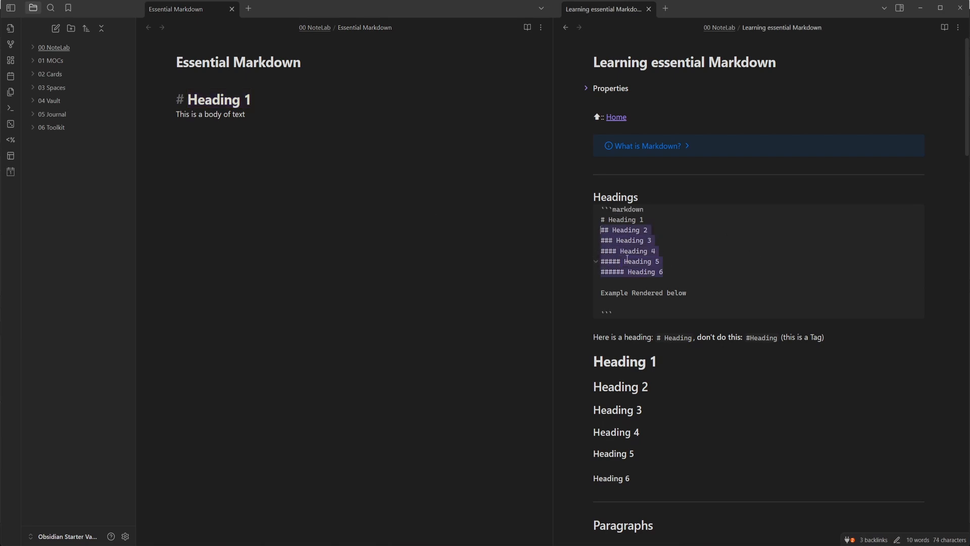
left_click(271, 169)
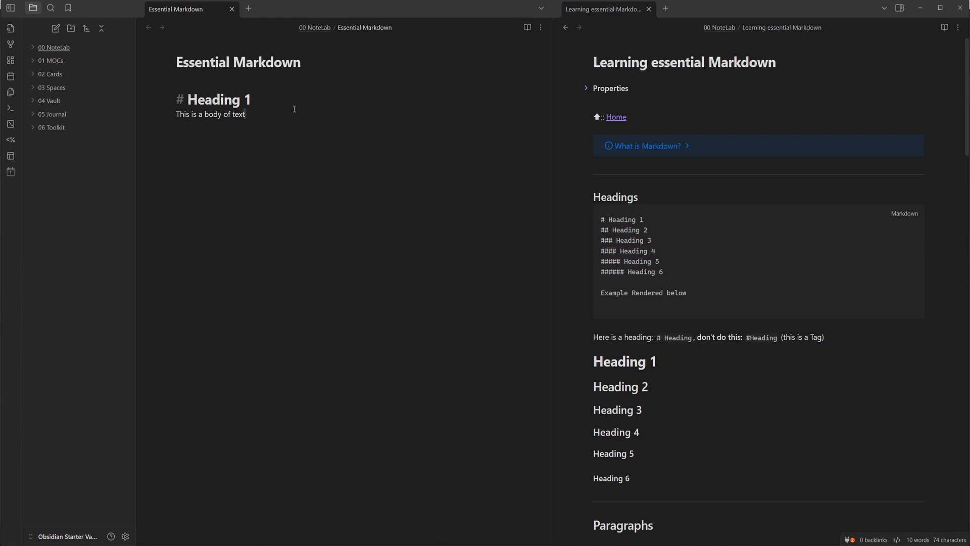
key("ctrl+v")
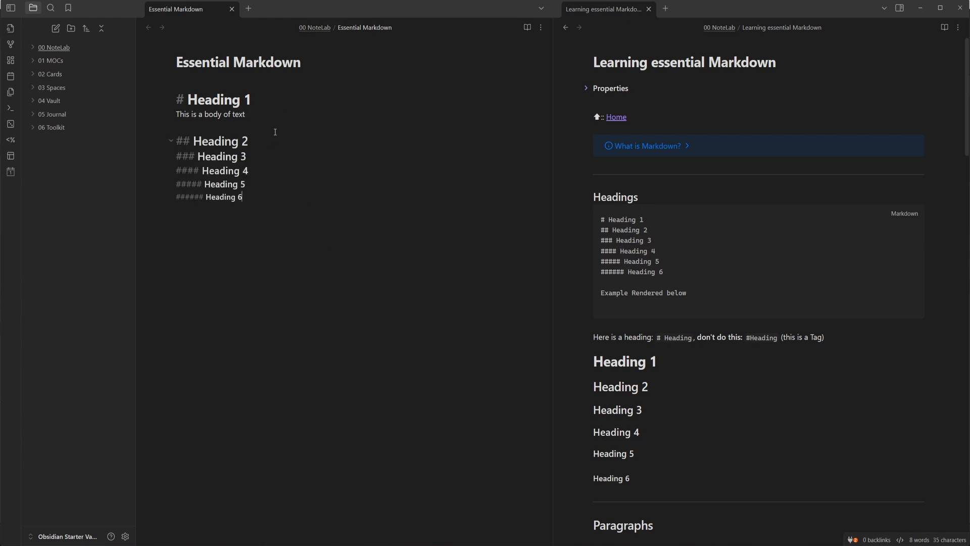
- Check the six heading levels of the Essential Markdown note in reading view, and return it to editing
left_click(527, 27)
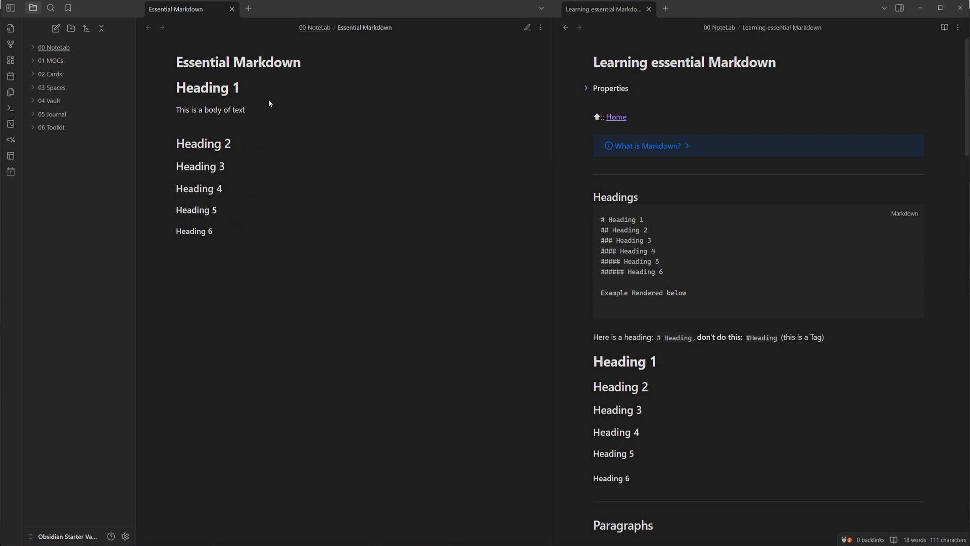
scroll(643, 220, "down", 9)
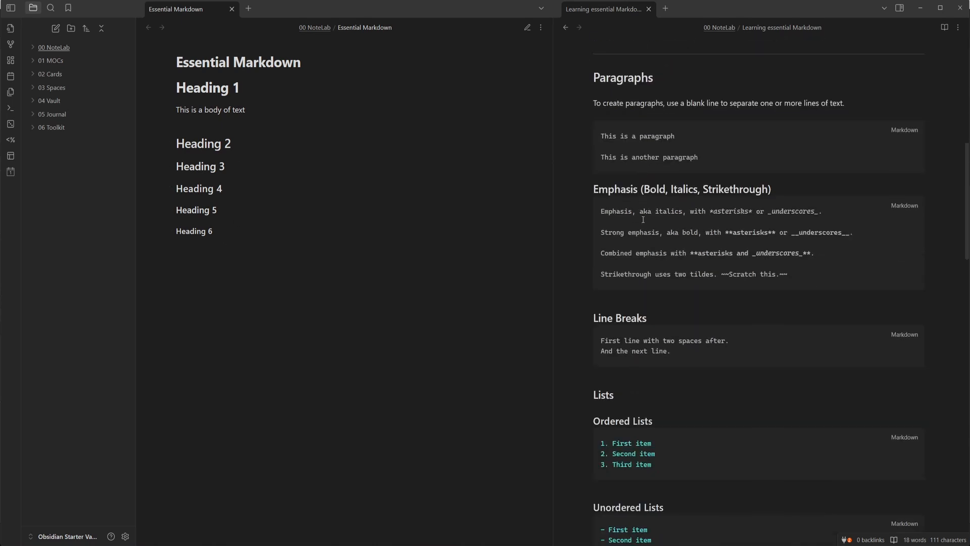
left_click(527, 27)
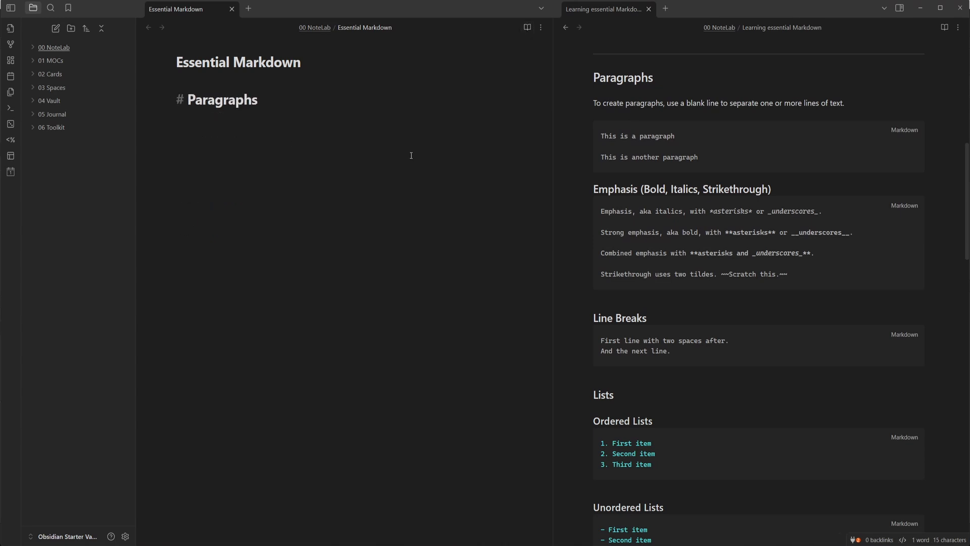
- Copy the two sample paragraphs from the reference note and paste them under the Paragraphs heading
left_click_drag(699, 158, 600, 136)
key("ctrl+c")
left_click(211, 114)
key("ctrl+v")
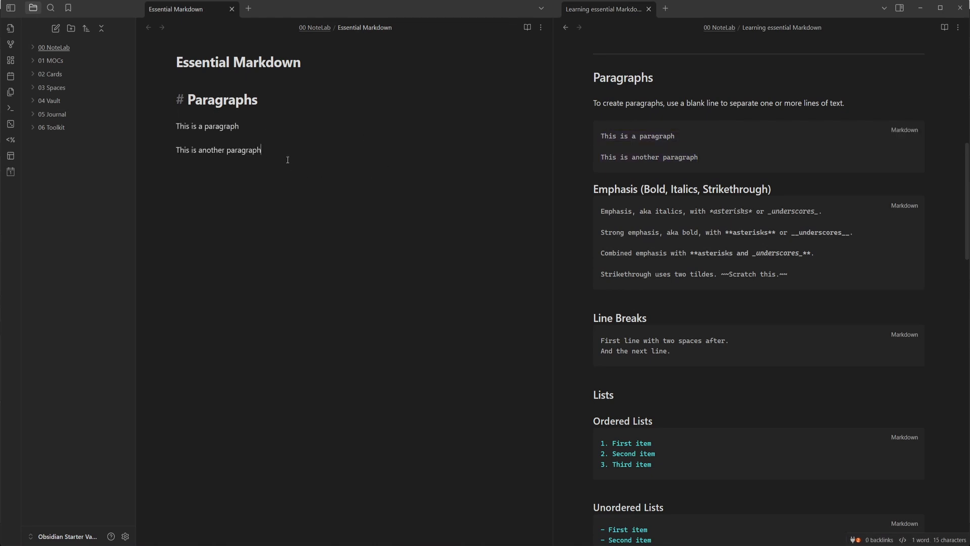
- Make the word "paragraph" in the line "This is another paragraph" bold
left_click(541, 27)
left_click(200, 133)
double_click(273, 153)
key("ctrl+b")
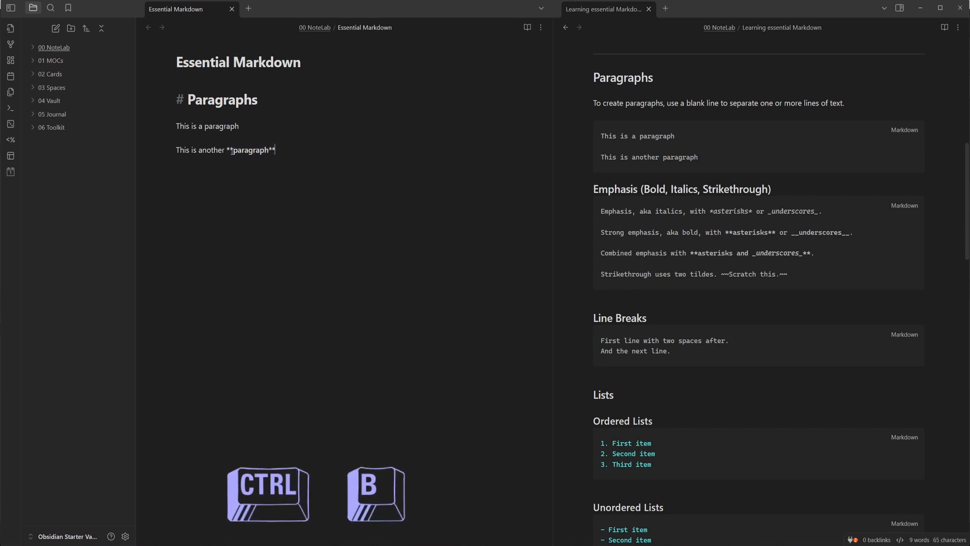
key("Right")
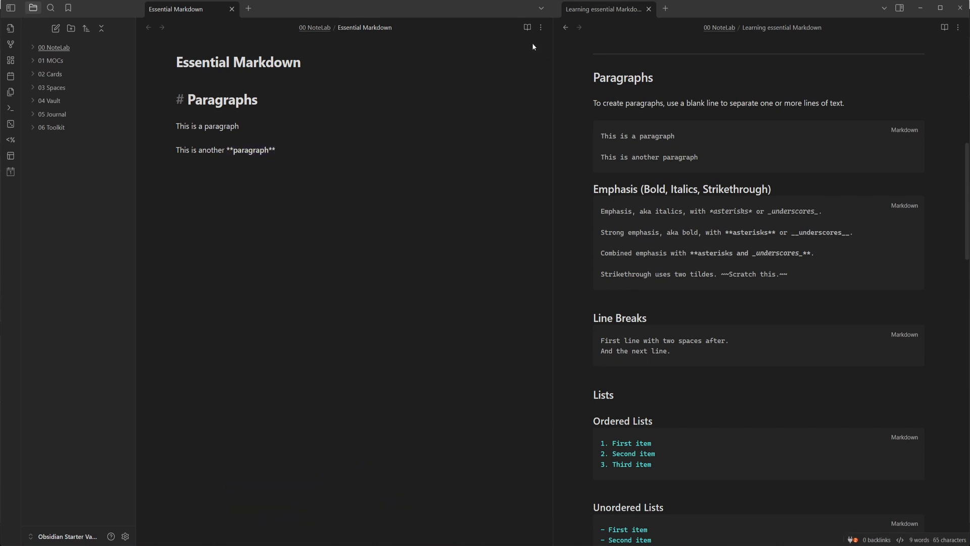
- Check the bold word "paragraph" in reading view, and return the note to editing
left_click(527, 28)
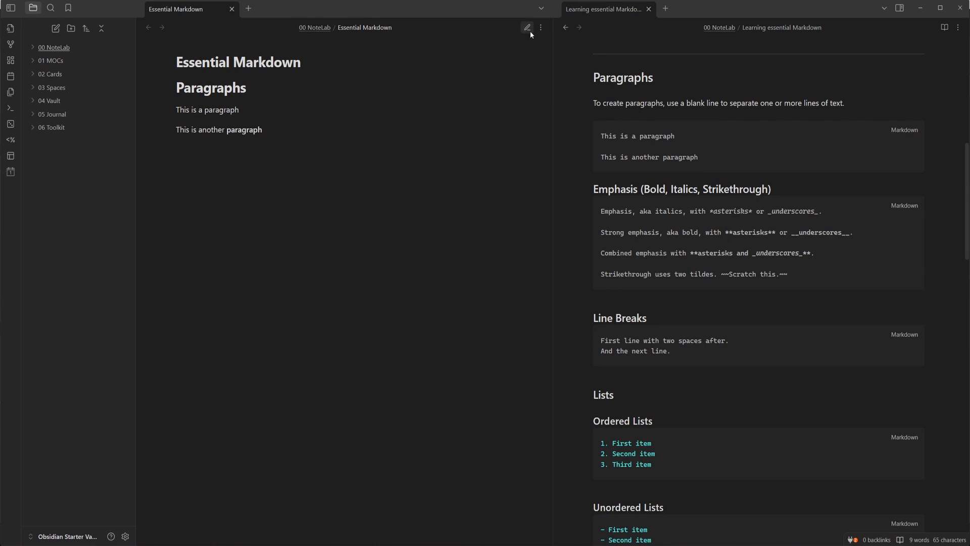
double_click(232, 130)
left_click(274, 130)
left_click(525, 29)
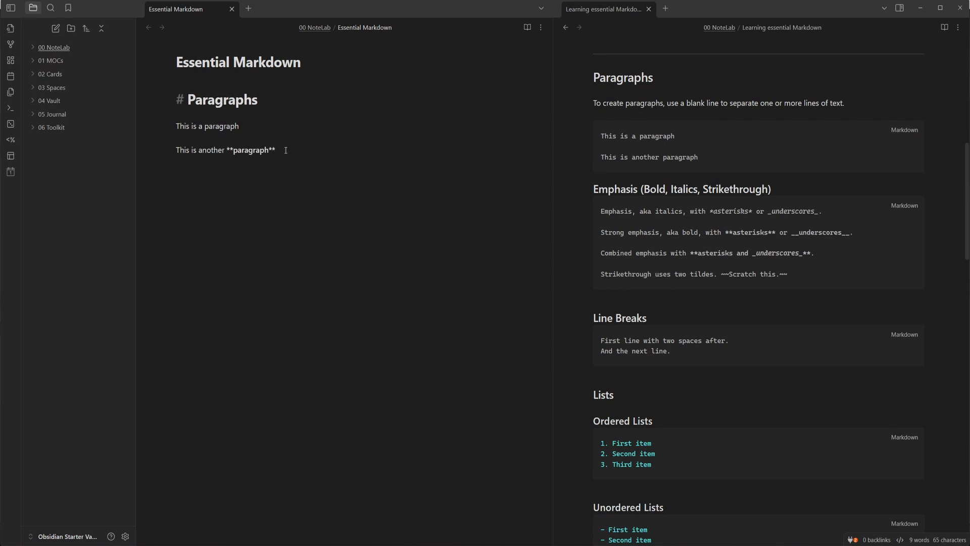
- Apply italics on top of the bold word "paragraph", and delete all the asterisks around it
left_click_drag(276, 151, 227, 150)
key("ctrl+i")
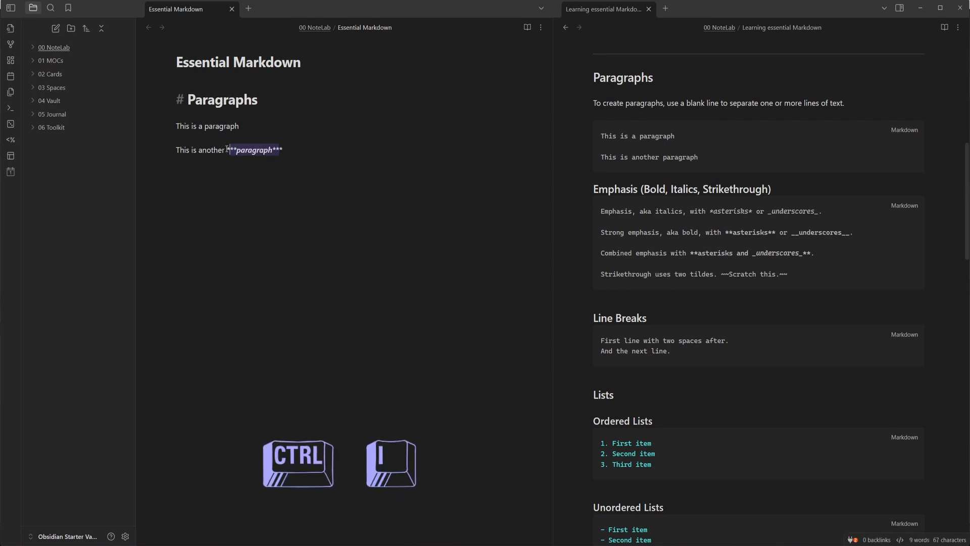
left_click(291, 151)
key("BackSpace")
key("BackSpace")
key("BackSpace")
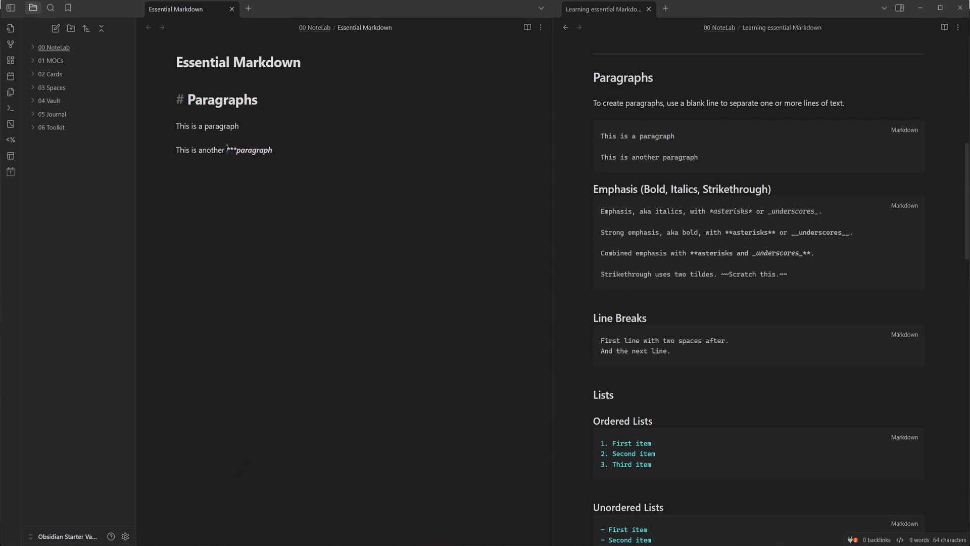
left_click_drag(237, 150, 225, 150)
key("BackSpace")
- Make the word "paragraph" in the second paragraph italic
double_click(254, 150)
key("ctrl+i")
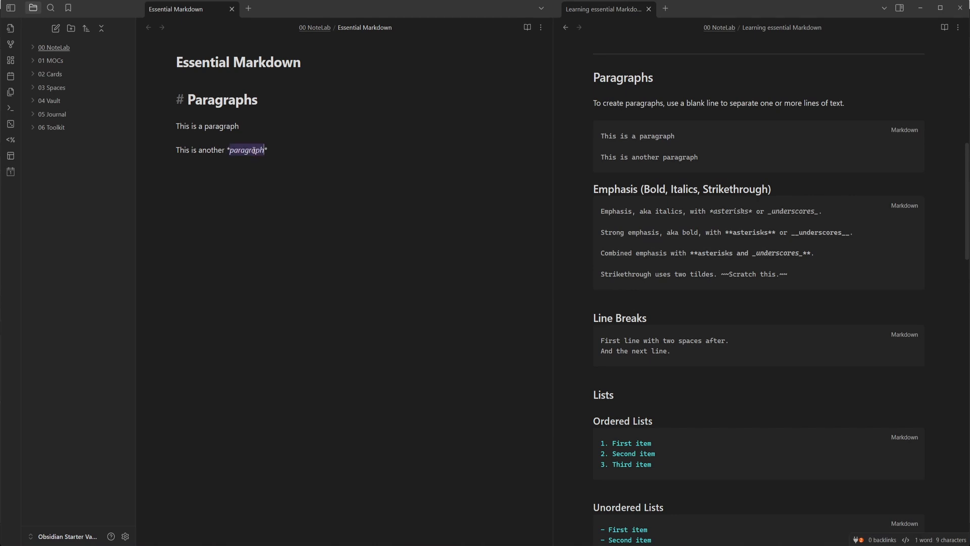
left_click(232, 150)
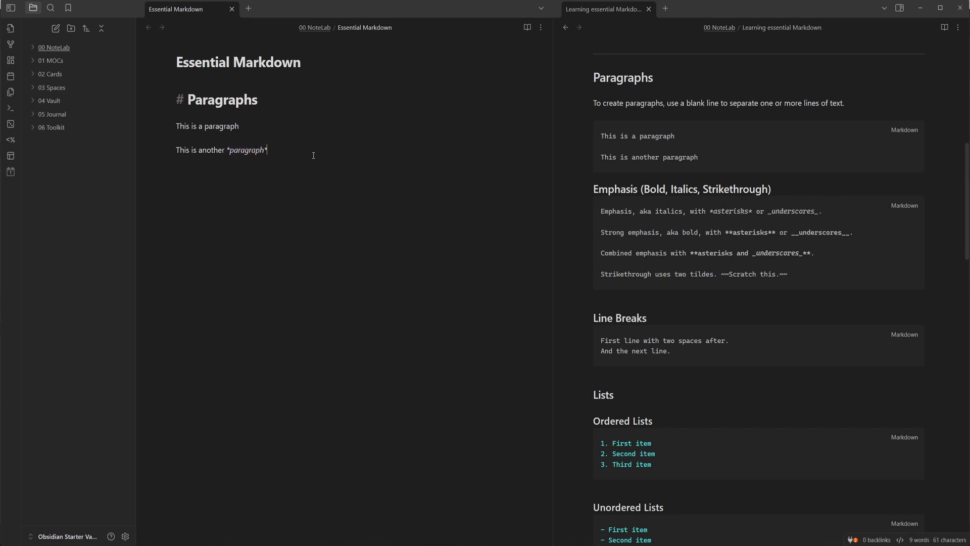
- Use underscores instead of asterisks as the italic markers around the word "paragraph"
left_click(340, 149)
type("_")
key("BackSpace")
type("_")
- Strike through the word "paragraph" with double tildes and toggle the note's reading view
left_click(341, 154)
key("BackSpace")
type("~~")
key("BackSpace")
type("~~")
key("ctrl+e")
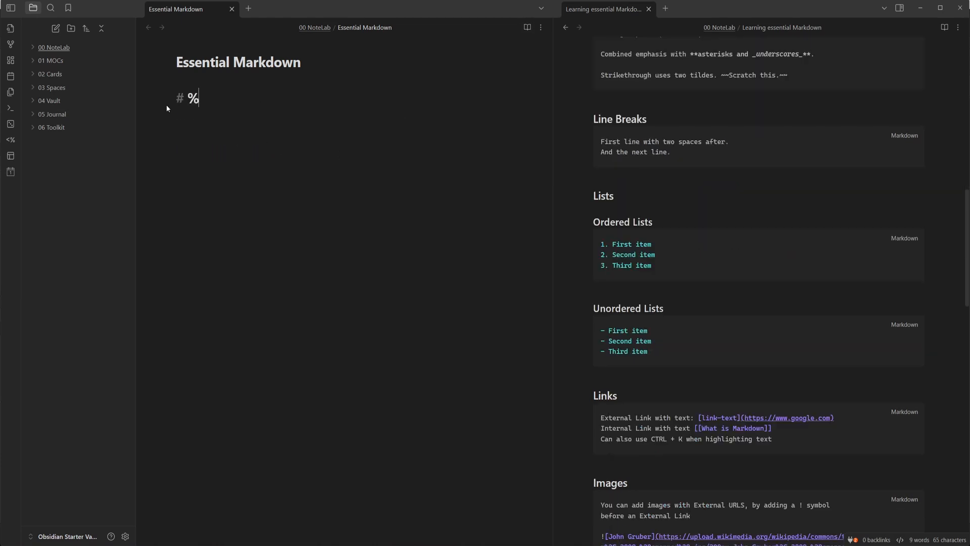
- Enter "Lists" as the text of the level-one heading and leave a blank line below it
key("BackSpace")
type("Lists")
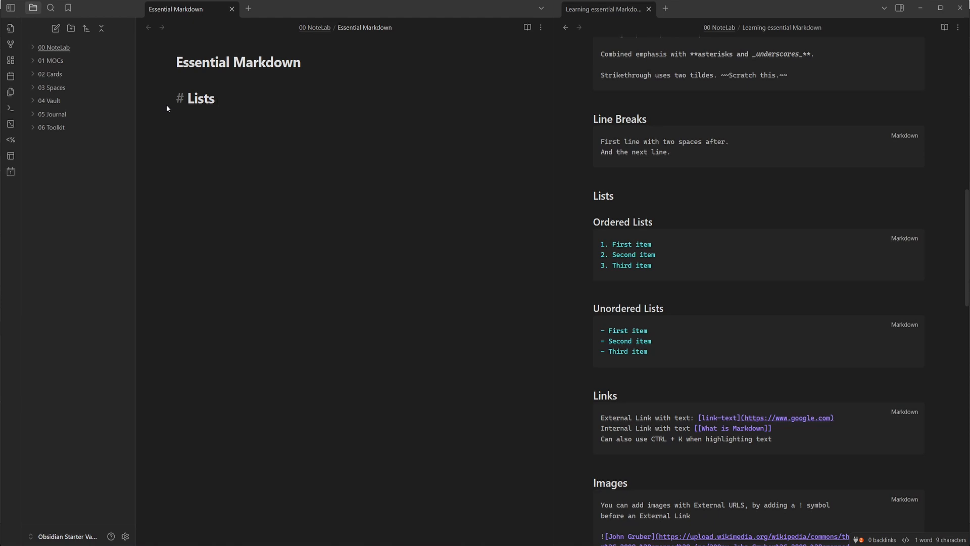
key("Return")
key("Return")
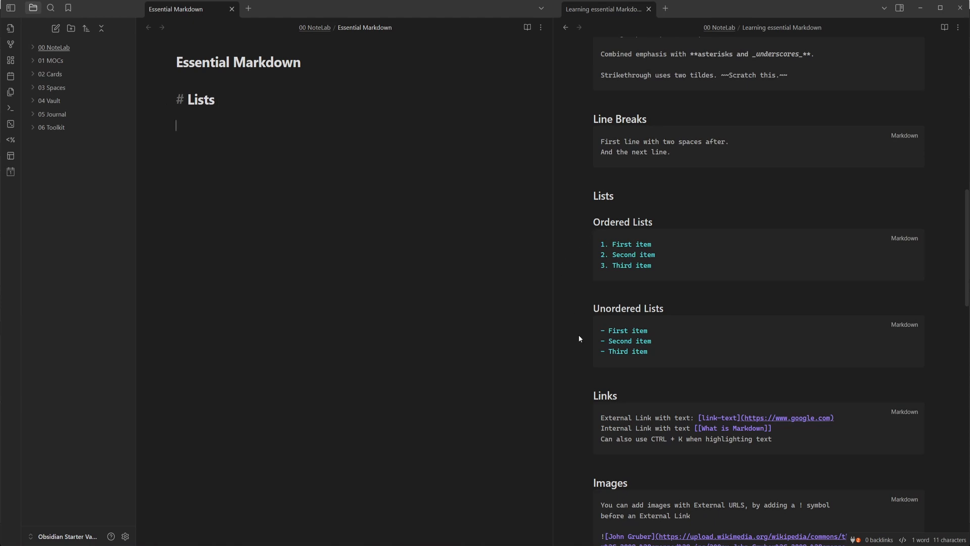
- Enter a numbered list with the items "First item", "Second item" and "Third Item" below the Lists heading
left_click(664, 258)
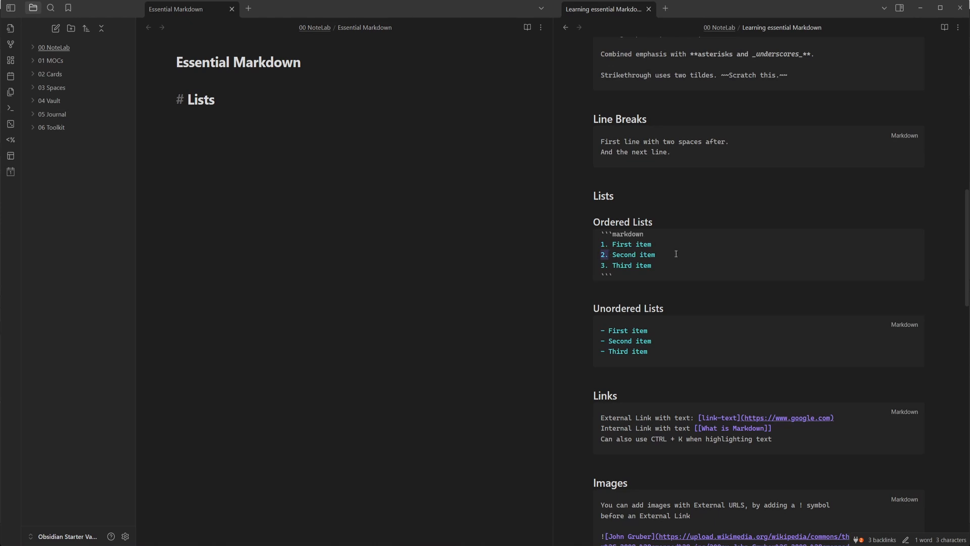
left_click(233, 146)
type("1. First item")
key("Return")
type("Second item")
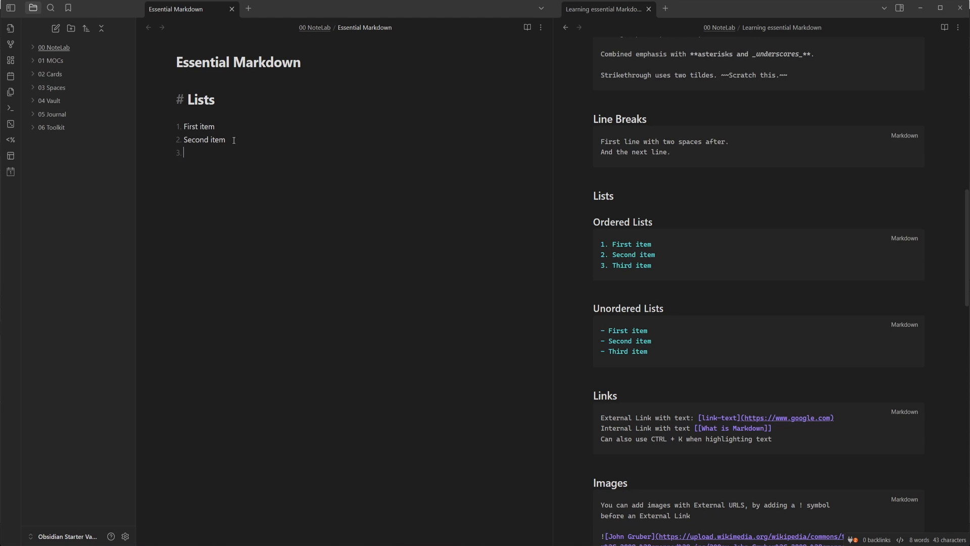
type("Third Item")
key("Return")
key("Return")
- Convert the three numbered items to a bullet list and show the note in reading view
left_click_drag(220, 153, 155, 126)
right_click(191, 125)
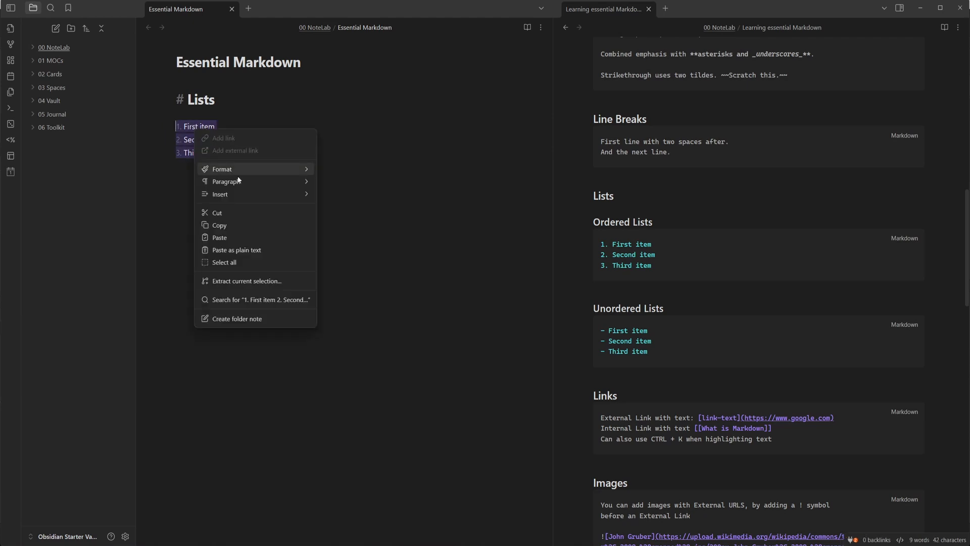
mouse_move(246, 185)
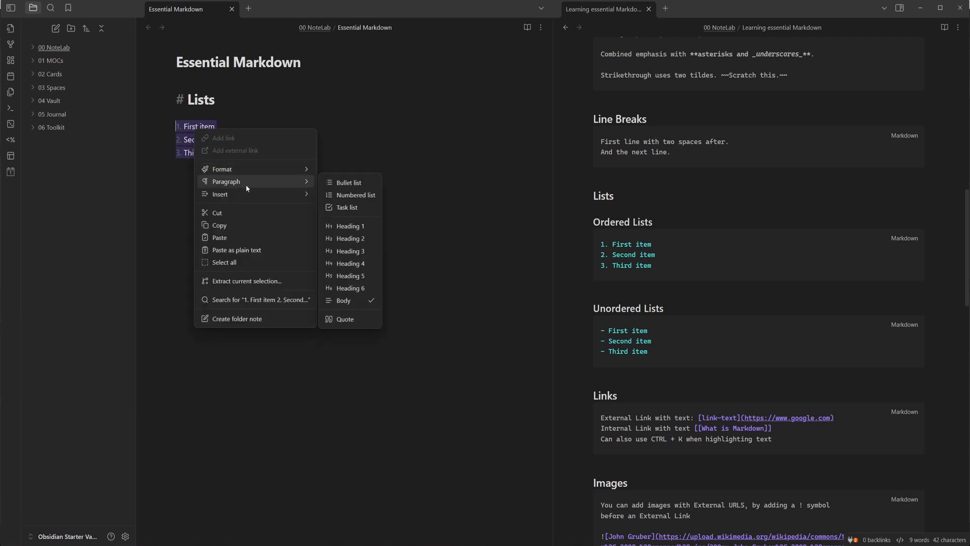
left_click(348, 183)
left_click(284, 168)
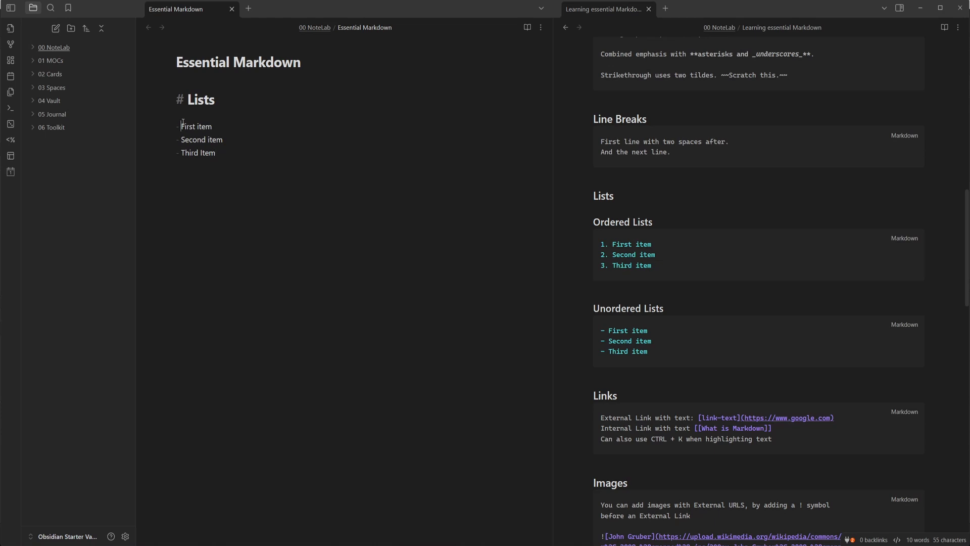
key("ctrl+e")
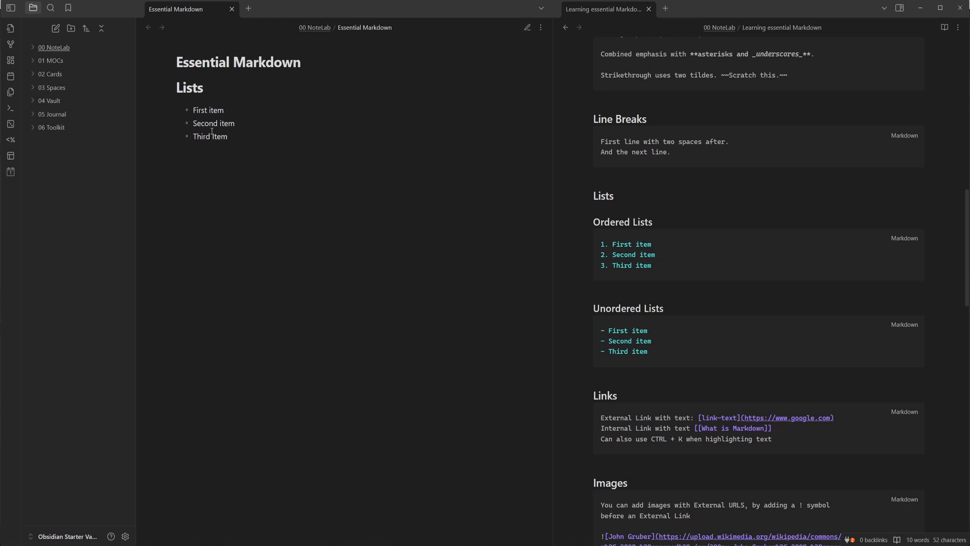
- Return the note to editing and convert the three bullet items to a task list
left_click(528, 28)
right_click(203, 136)
mouse_move(254, 187)
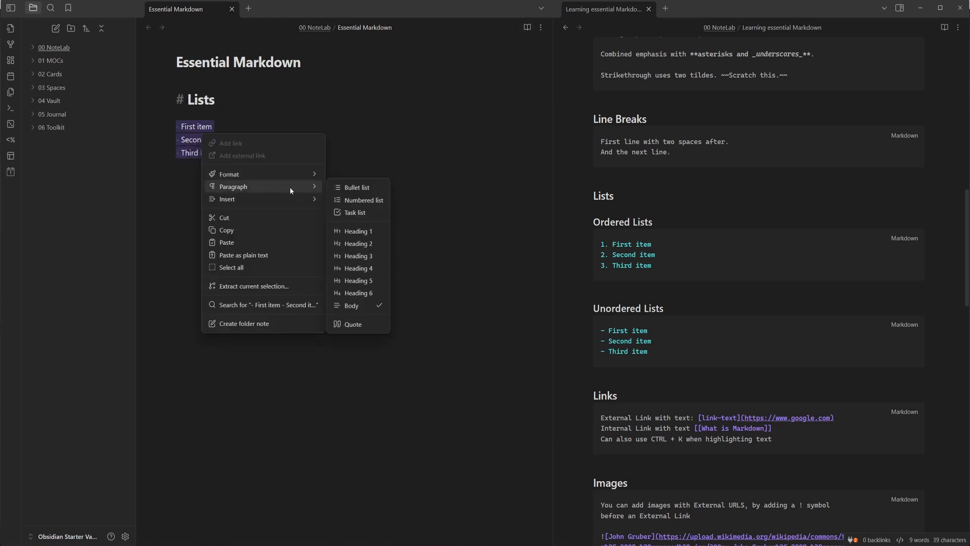
left_click(348, 214)
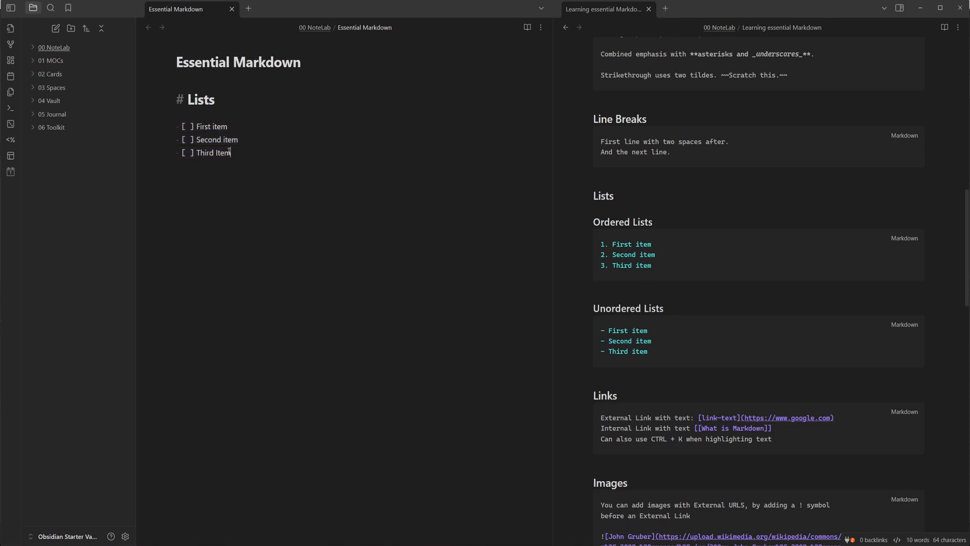
- Show the note in reading view and mark all three tasks as done
key("ctrl+e")
left_click(185, 110)
left_click(185, 124)
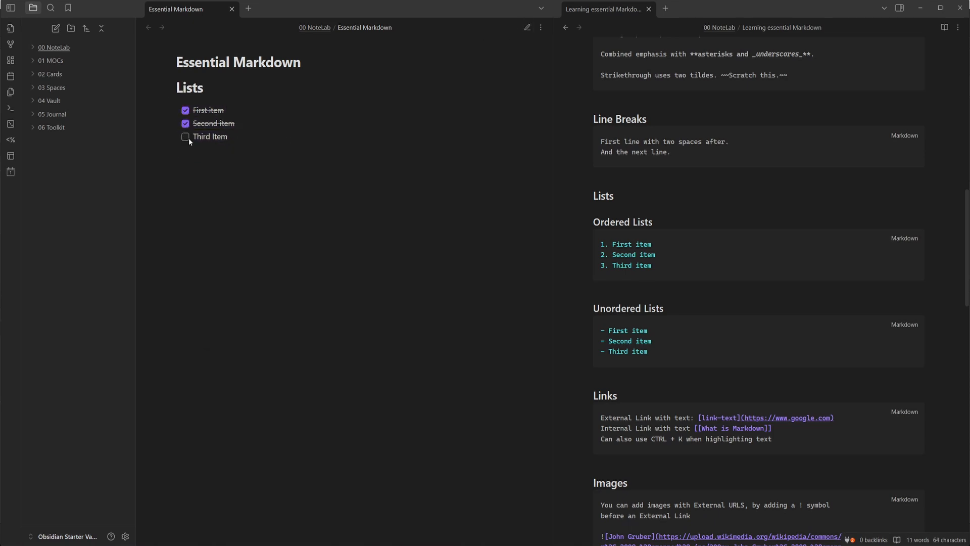
left_click(185, 136)
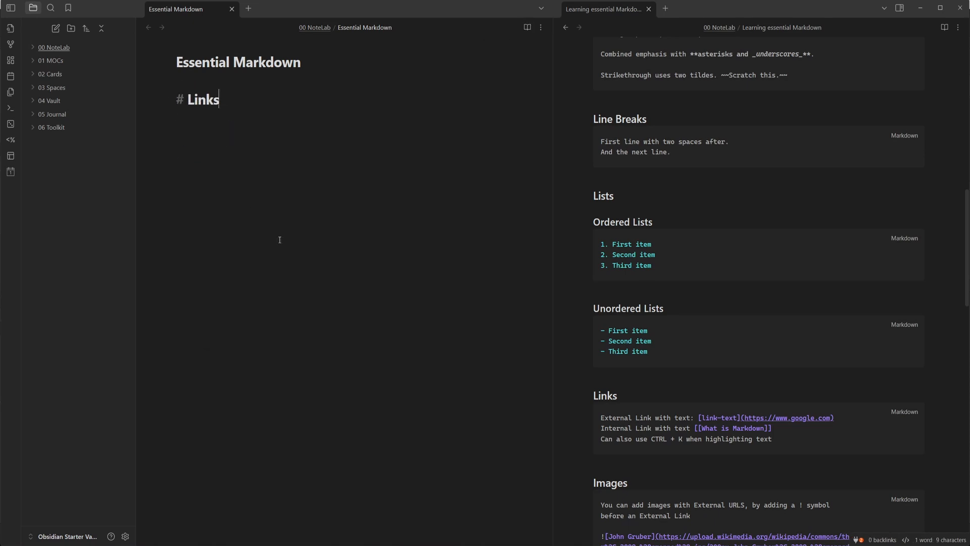
- Add the level-two headings "External" and "Internal Links" below the Links heading
key("Return")
scroll(618, 172, "down", 5)
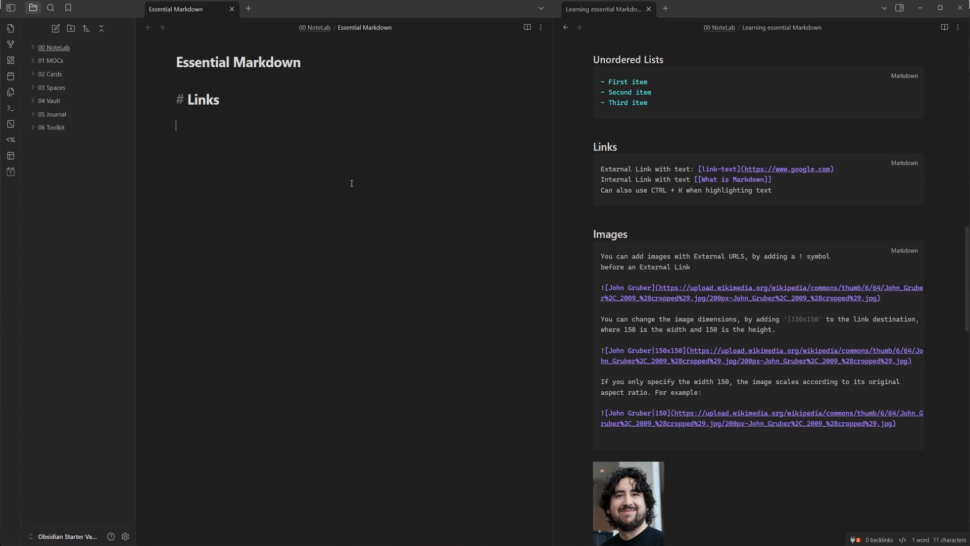
type("## WE")
key("BackSpace")
key("BackSpace")
type("External")
key("Return")
type("## Internal")
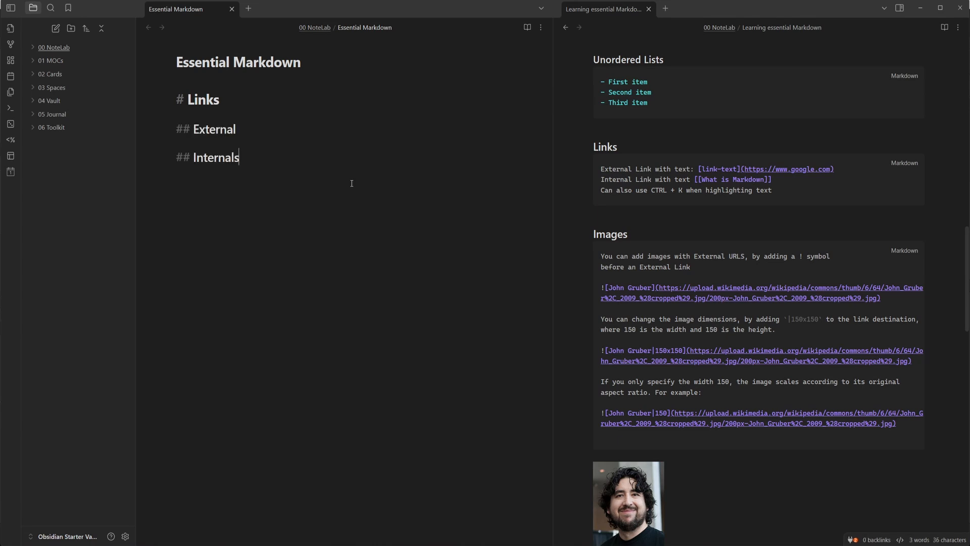
type(" Links")
- Insert an internal link to the Callouts note below the Internal Links heading
key("Return")
type("[[")
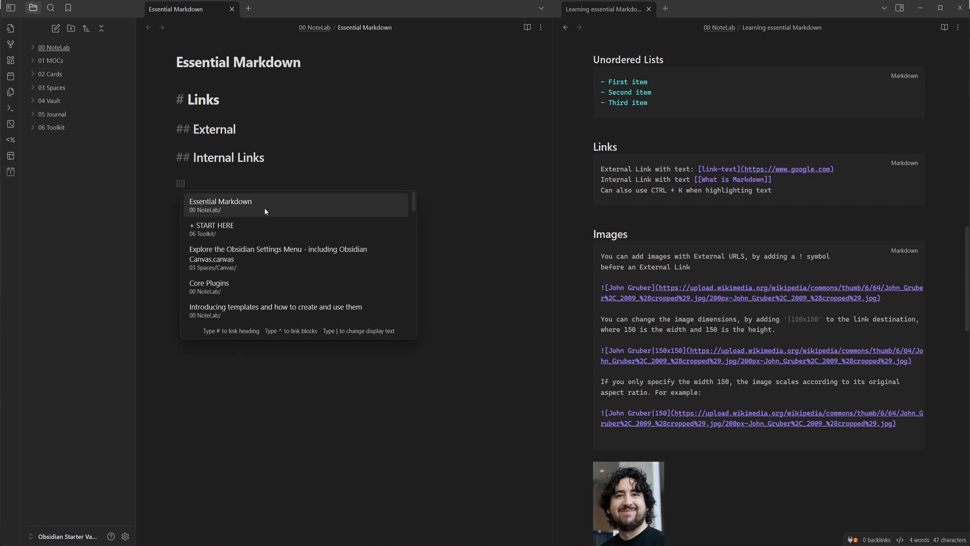
scroll(257, 274, "down", 5)
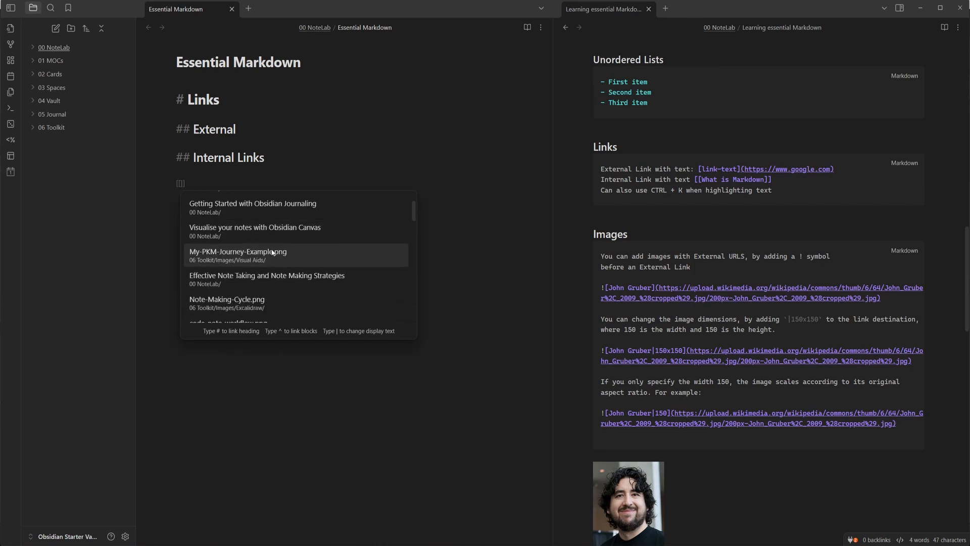
scroll(274, 247, "up", 5)
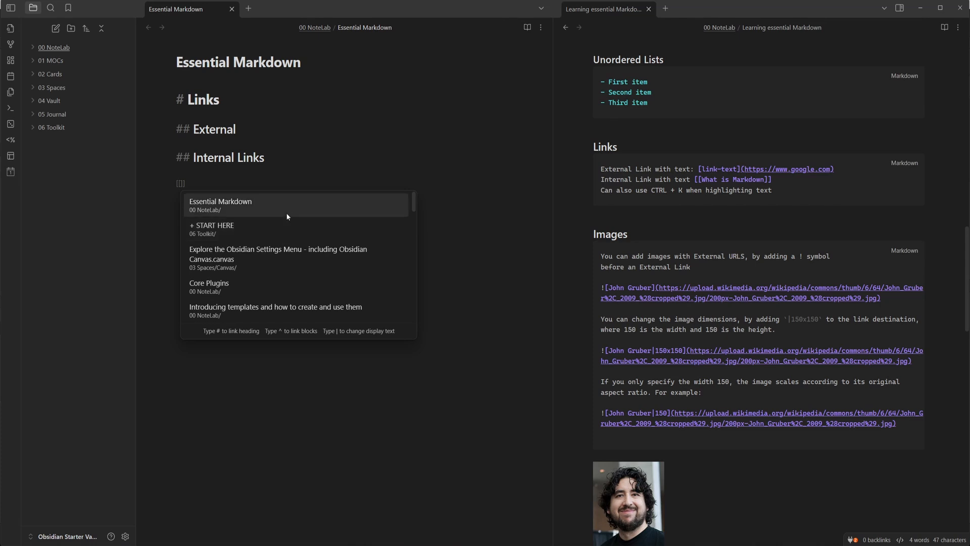
type("Call")
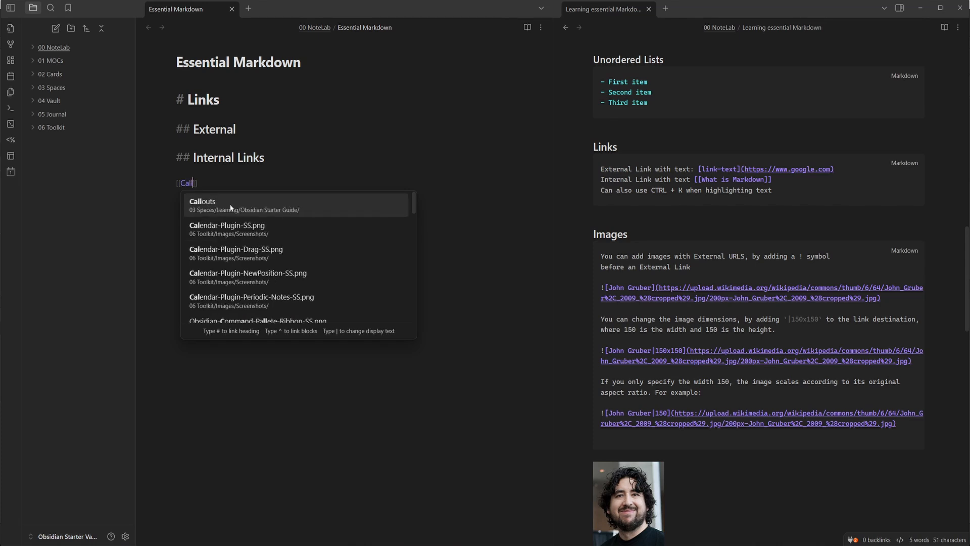
left_click(230, 207)
- Copy the first example image link from the reference note's Images section below the External heading and preview it in reading view
left_click(264, 144)
key("Return")
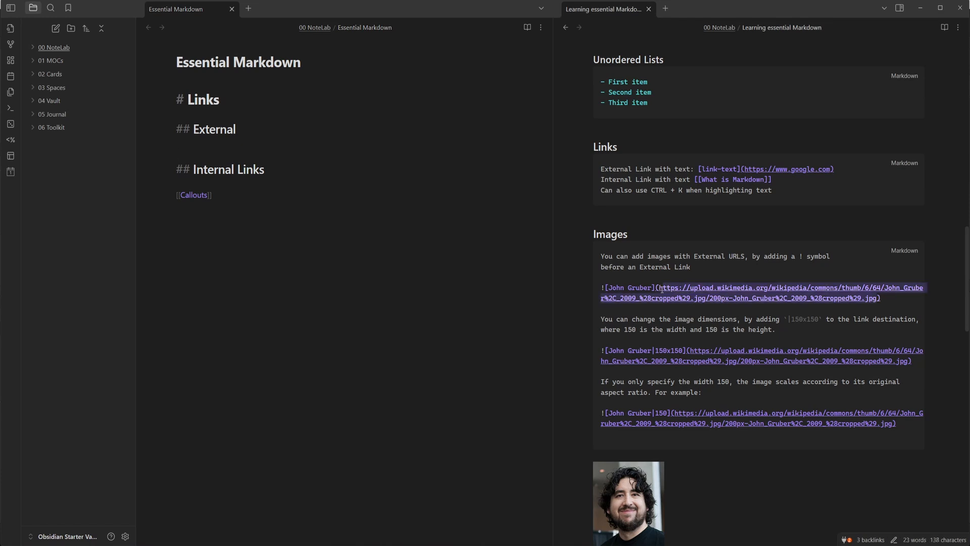
left_click(778, 303)
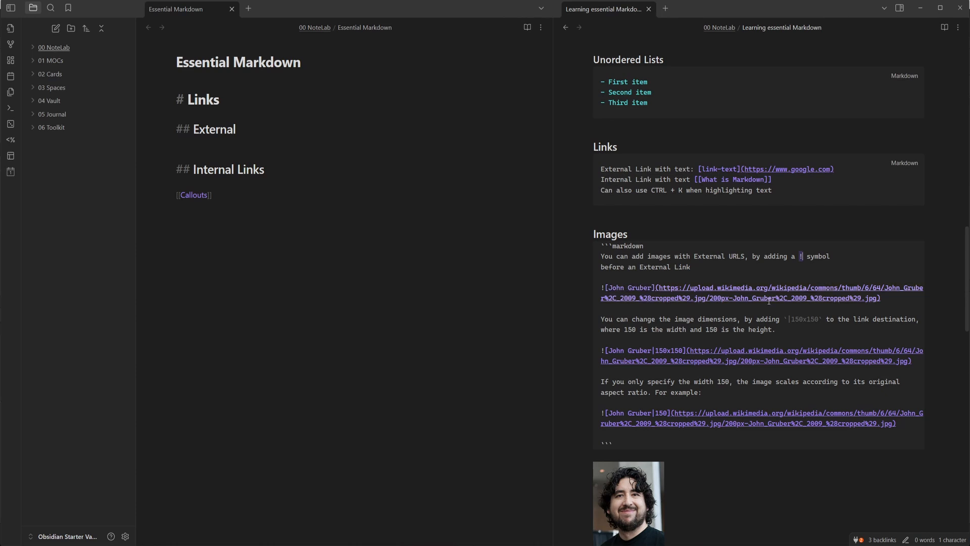
left_click_drag(882, 298, 604, 288)
key("ctrl+c")
left_click(258, 138)
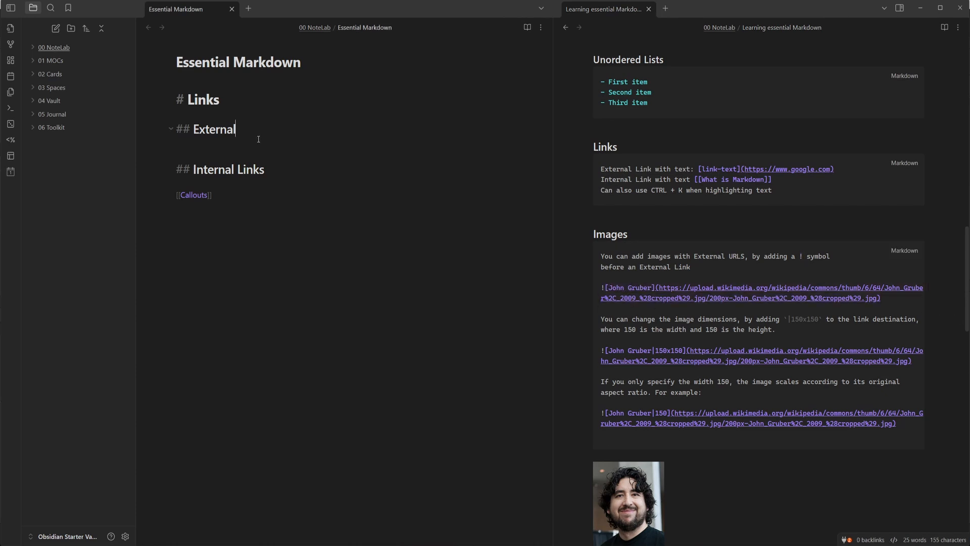
left_click(265, 146)
key("ctrl+v")
left_click(280, 129)
key("Return")
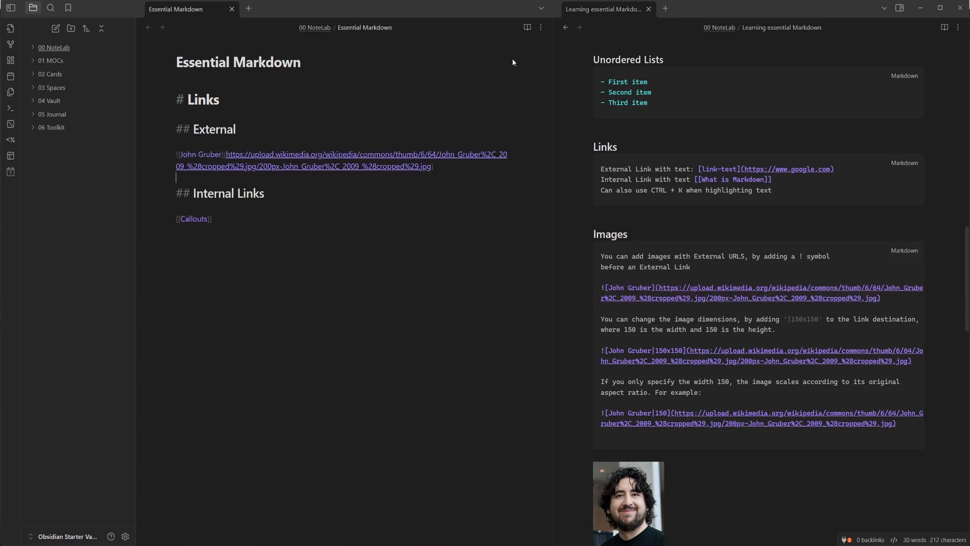
left_click(527, 28)
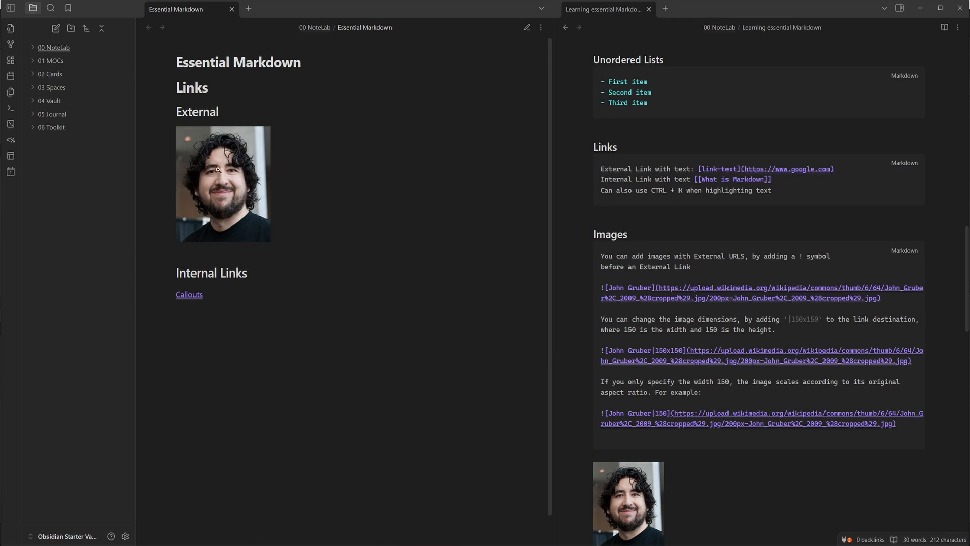
- Set the external image's dimensions to 150x150 in its link text and preview the note in reading view
key("ctrl+e")
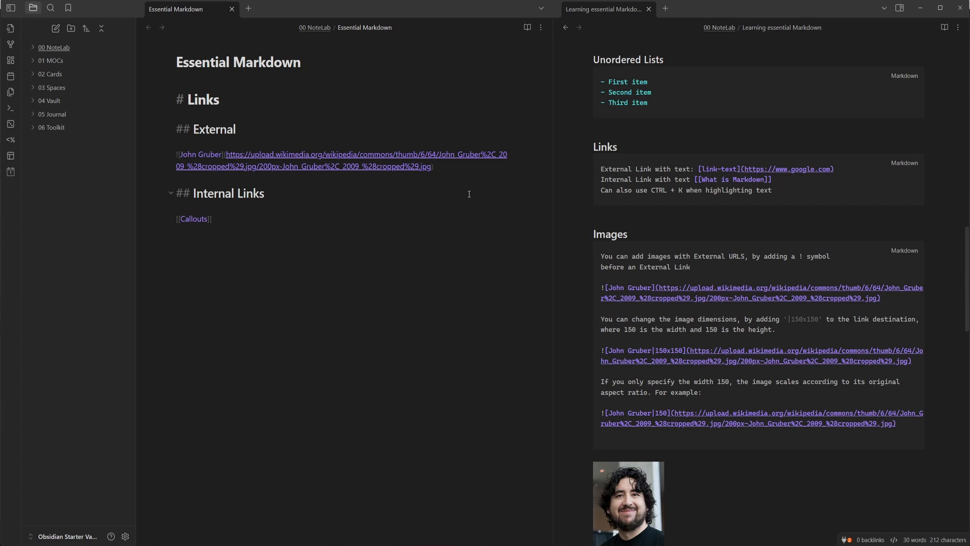
type("|150x1")
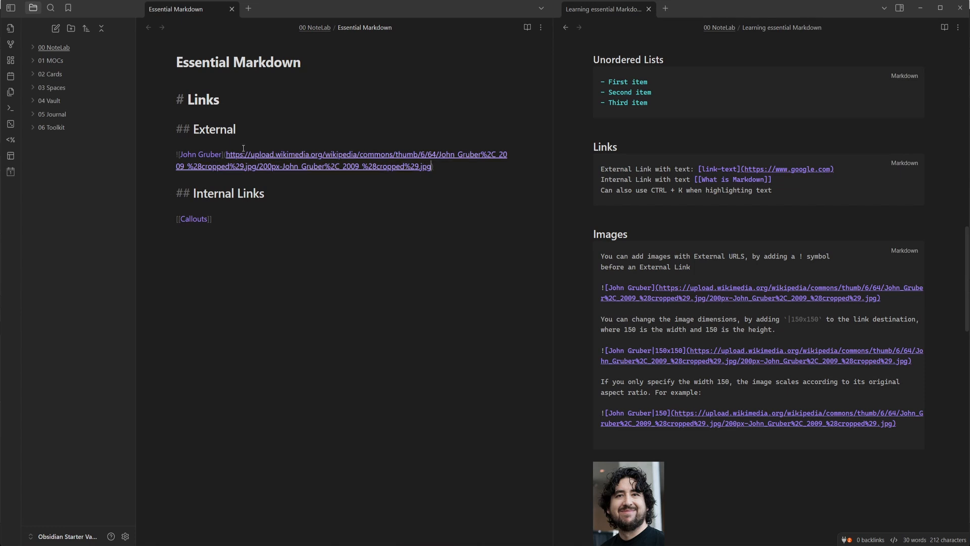
type("50")
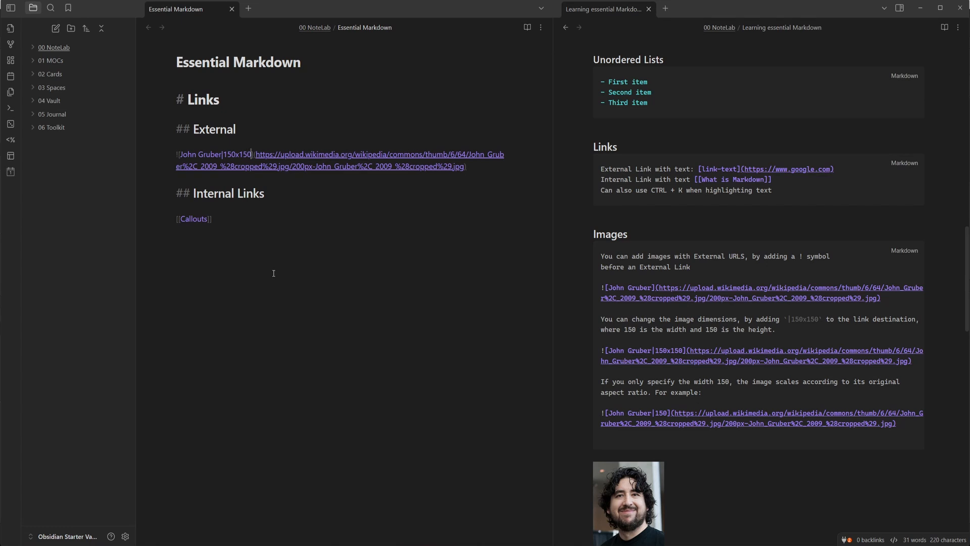
left_click(527, 27)
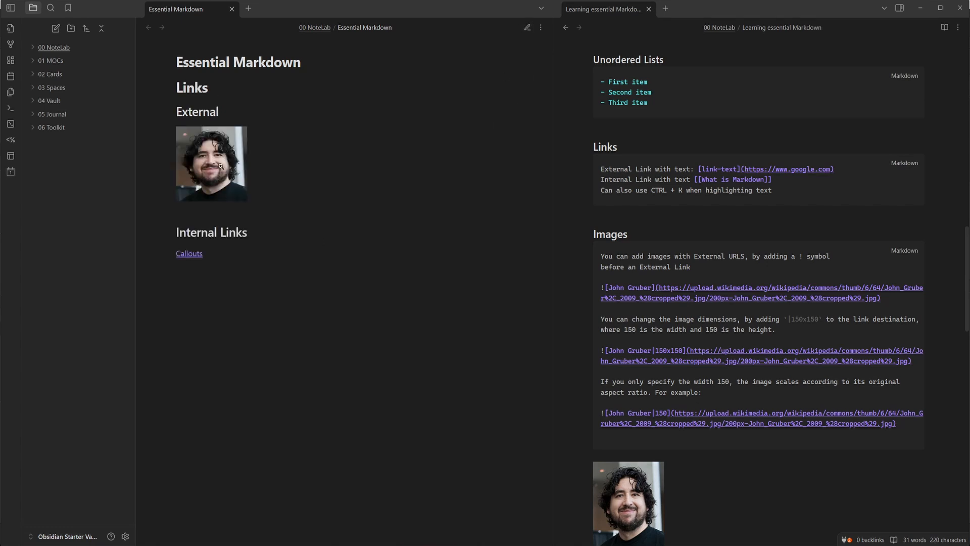
- Limit the external image's size setting to a width of 150 and preview the note in reading view
left_click(525, 32)
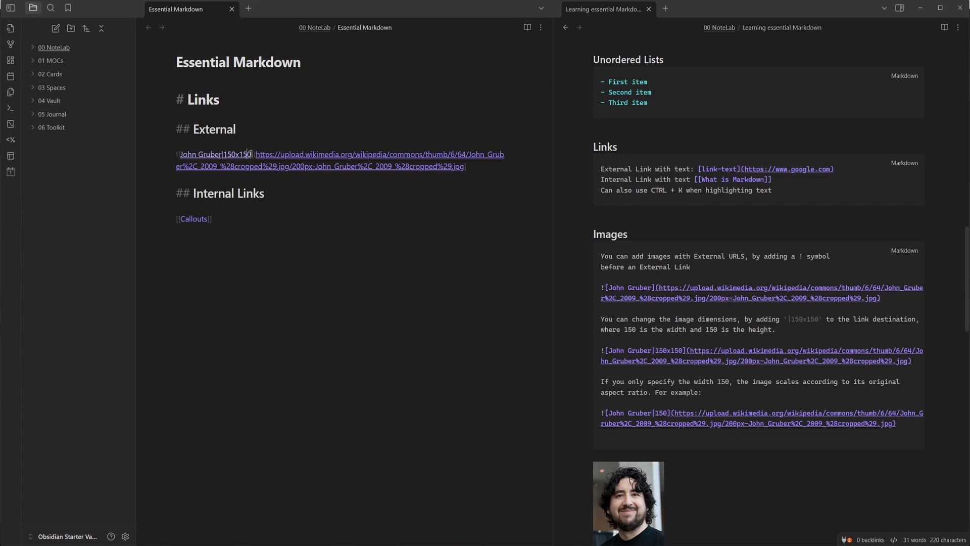
key("BackSpace")
key("BackSpace")
key("BackSpace")
key("BackSpace")
left_click(527, 27)
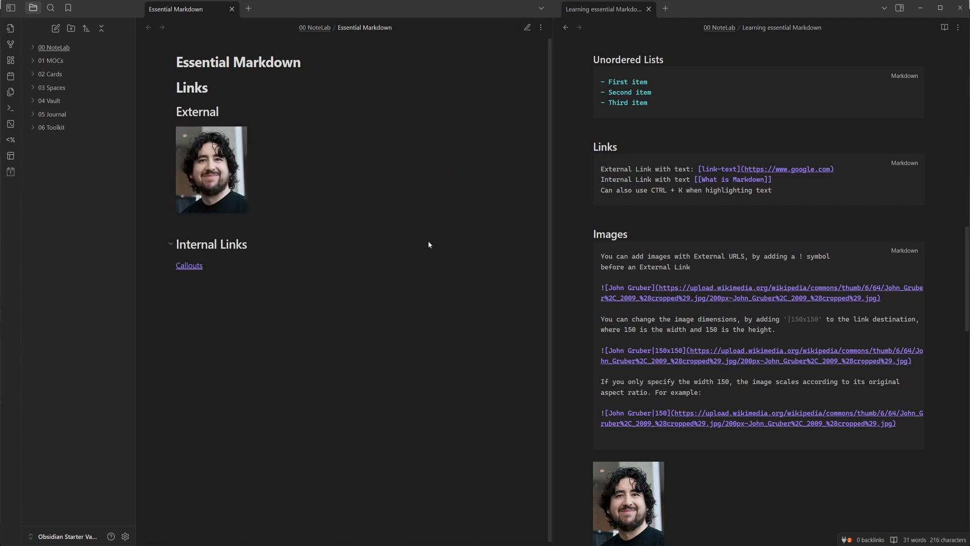
- Remove the size setting from the external image's link text and preview the note in reading view
key("ctrl+e")
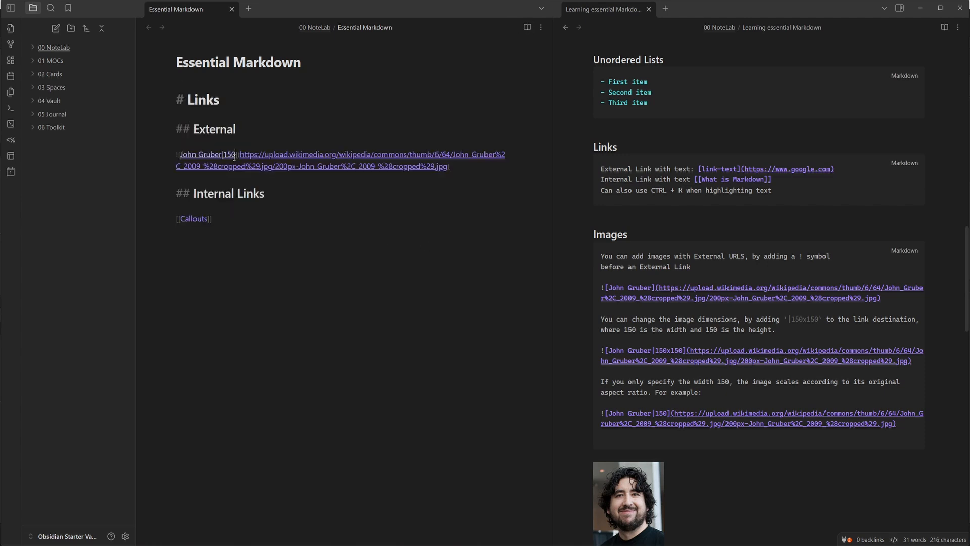
key("BackSpace")
key("BackSpace")
key("BackSpace")
key("BackSpace")
left_click(527, 27)
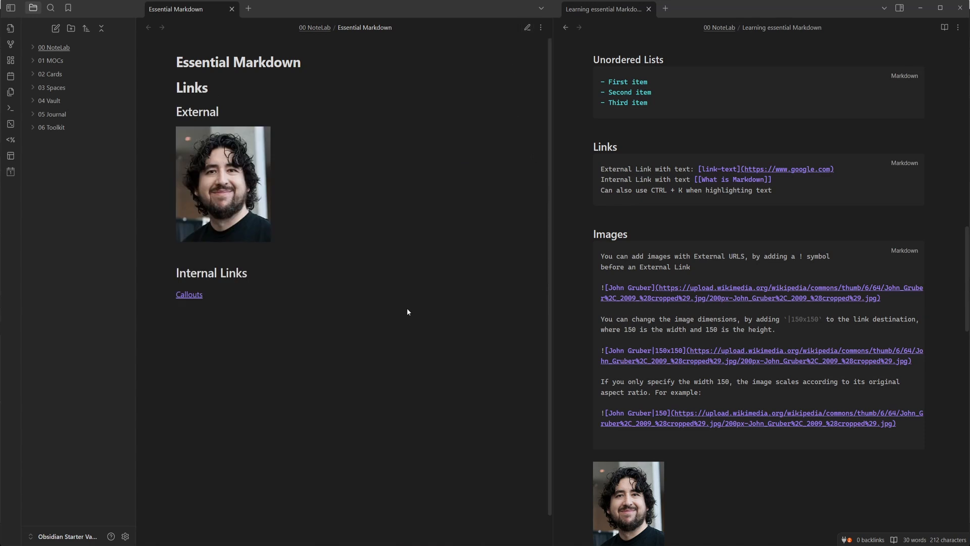
- Replace the note's whole content with the level-one headings "Inline Code Blocks" and "Block of Code"
key("ctrl+e")
key("ctrl+a")
key("BackSpace")
type("# In")
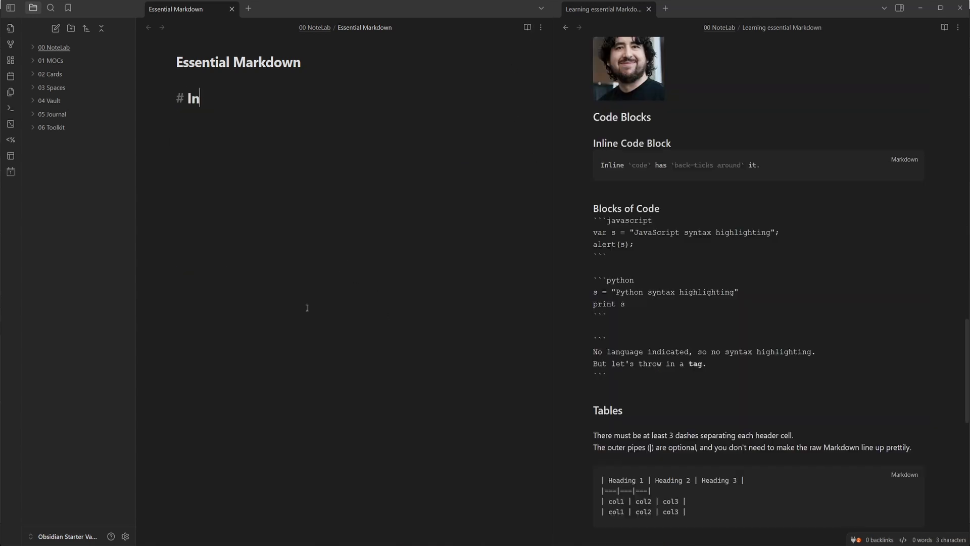
type("line ")
type("Code Bloc")
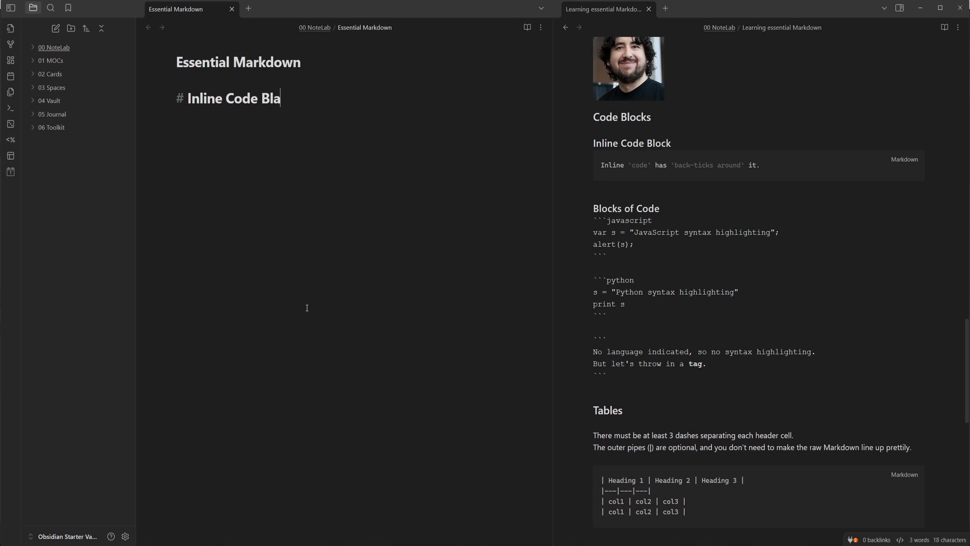
type("ks")
key("Return")
type("# Block of Code")
key("Return")
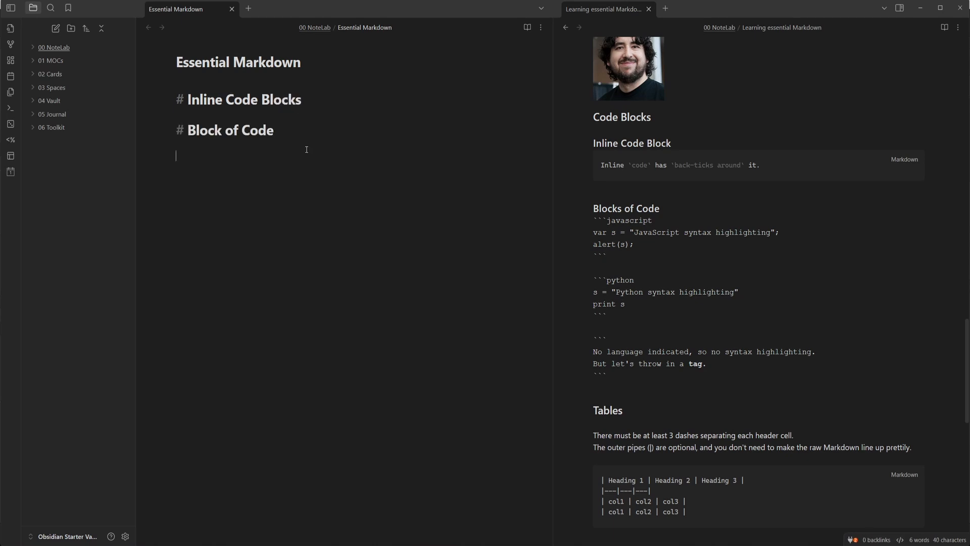
- Add a javascript code block with the reference note's JavaScript sample under Block of Code, and fold that section
type("```javascript")
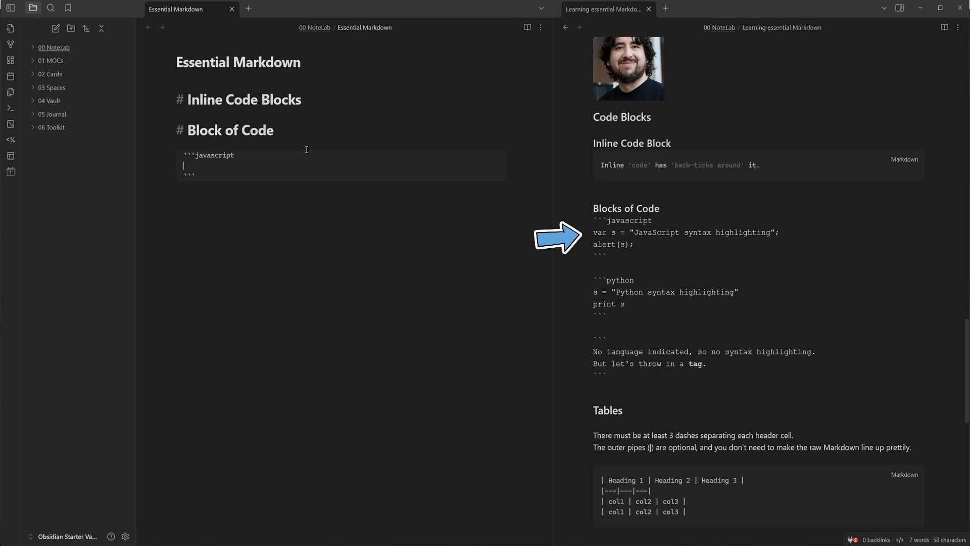
key("ctrl+v")
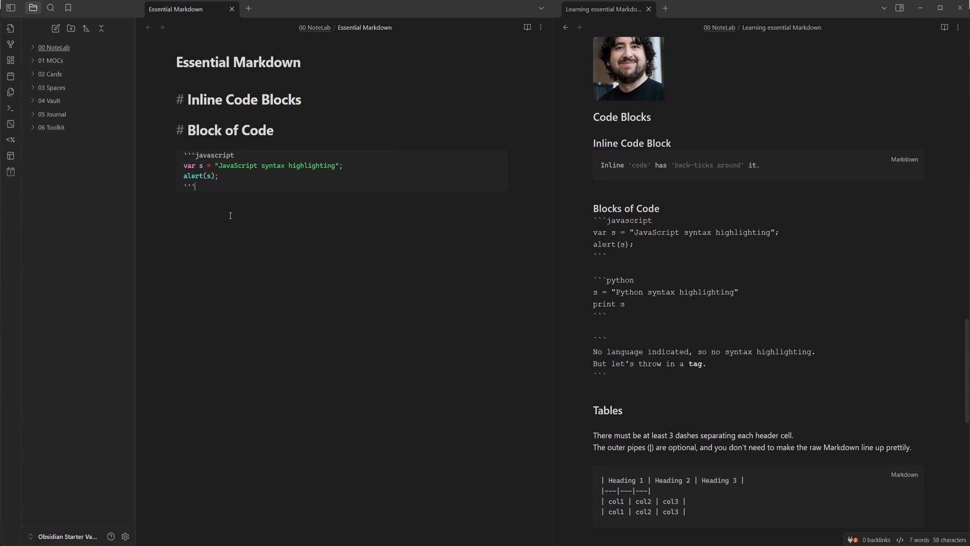
left_click(170, 130)
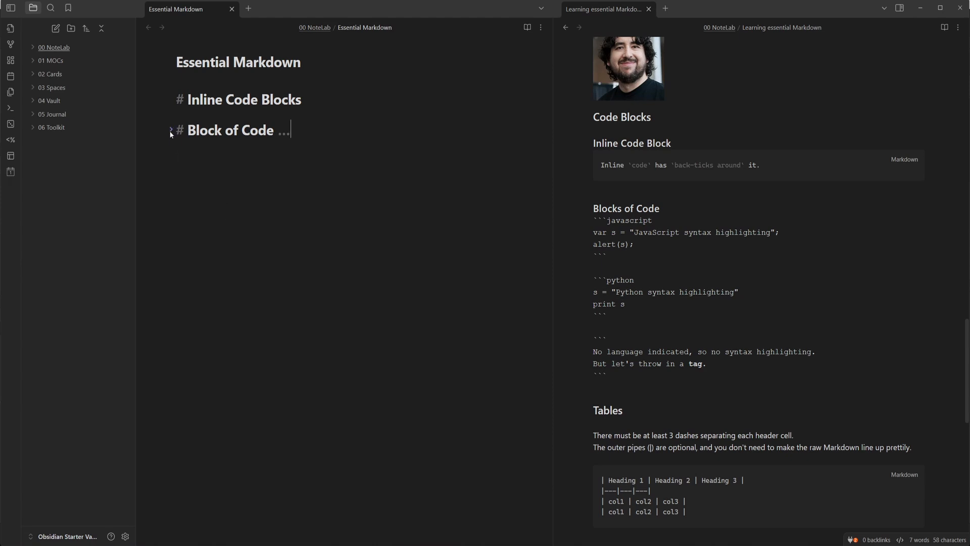
- Unfold the Block of Code section and copy its "var s" code line into a new line under the Inline Code Blocks heading
left_click(168, 131)
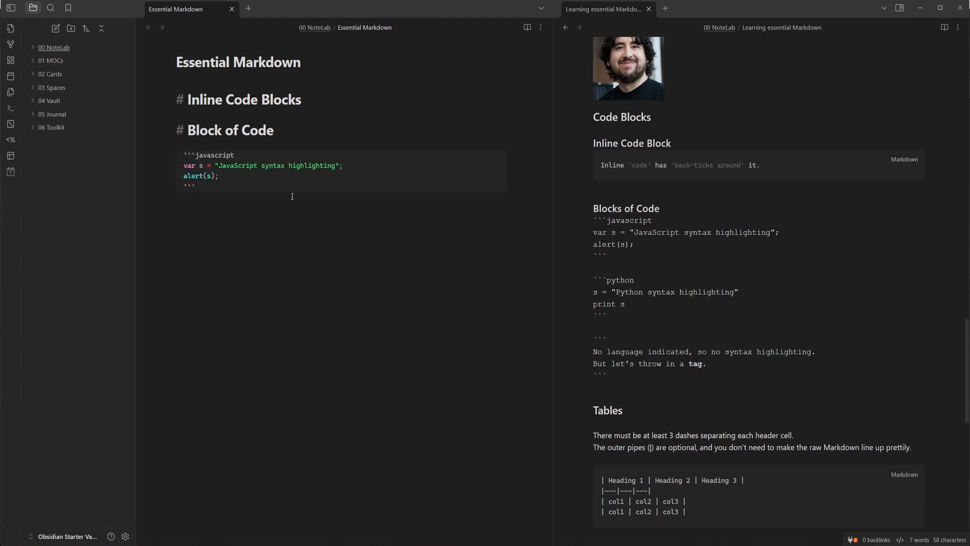
key("Return")
key("Return")
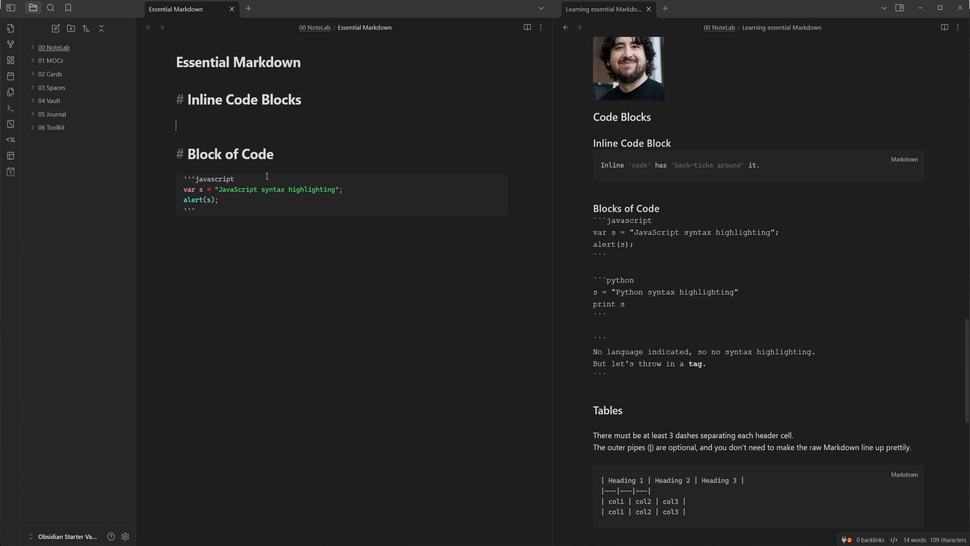
left_click_drag(369, 193, 180, 190)
key("ctrl+c")
left_click(190, 121)
key("ctrl+v")
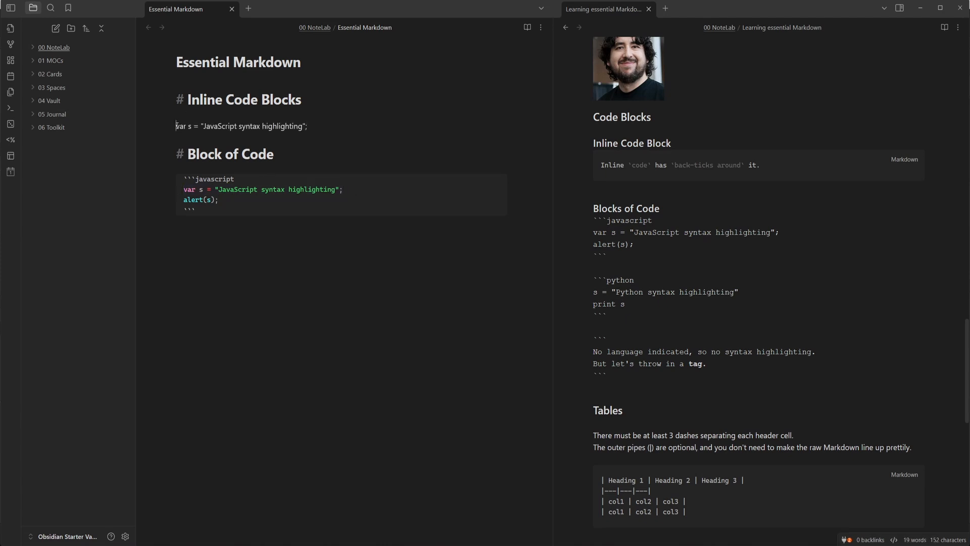
- Wrap the copied code line in single backticks as inline code and add the text "Inline block of code" beside it
key("shift+Home")
type("`")
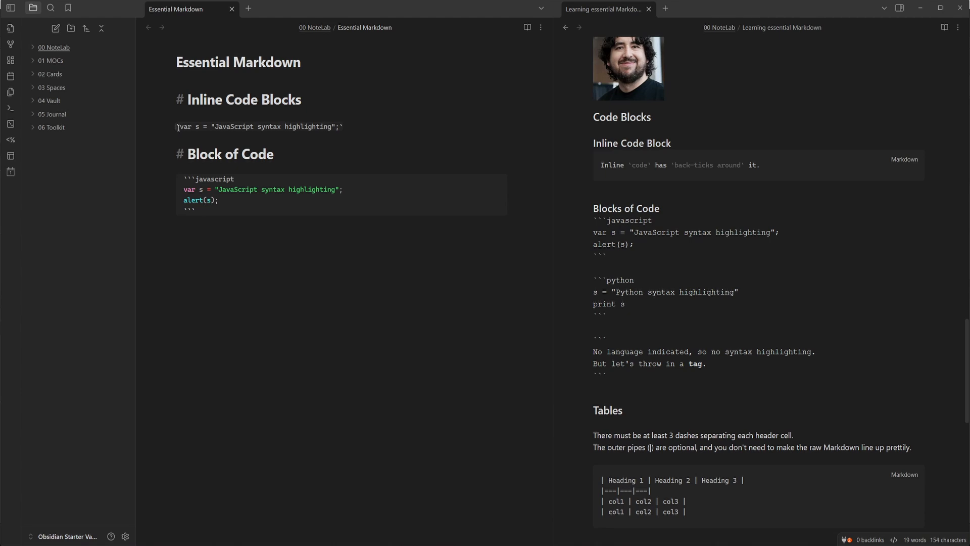
type("Inline block of code")
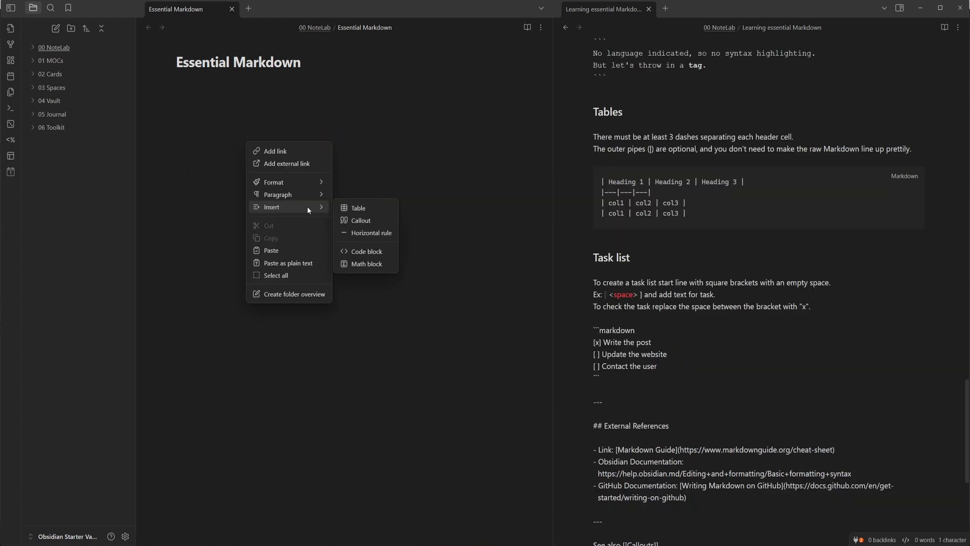
- Dismiss the insert options and highlight the Markdown table sample in the reference note to review its syntax
left_click(341, 140)
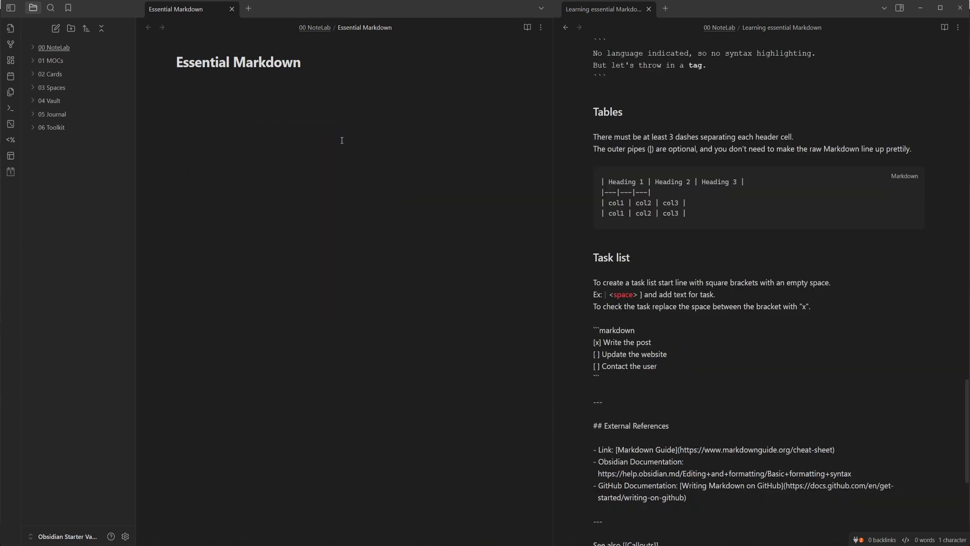
left_click_drag(715, 206, 590, 185)
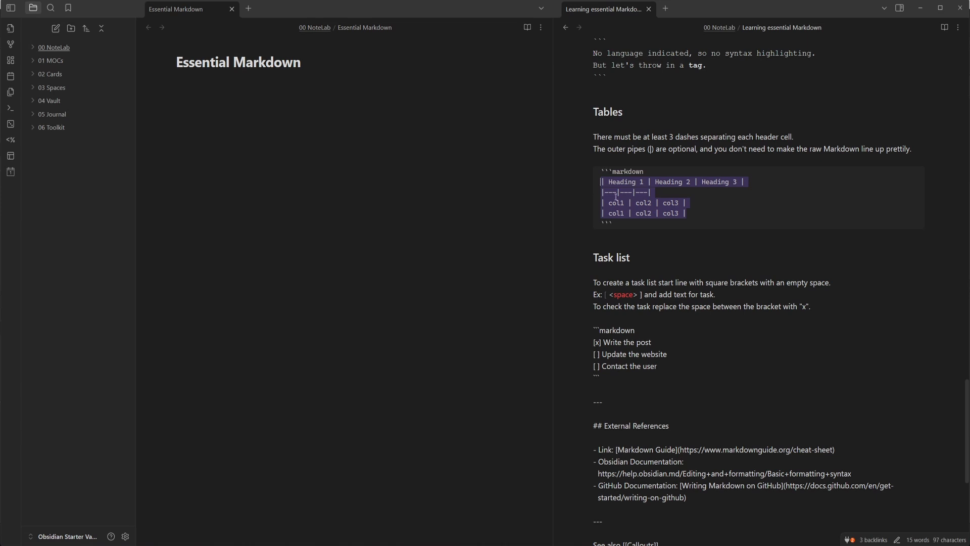
left_click(695, 207)
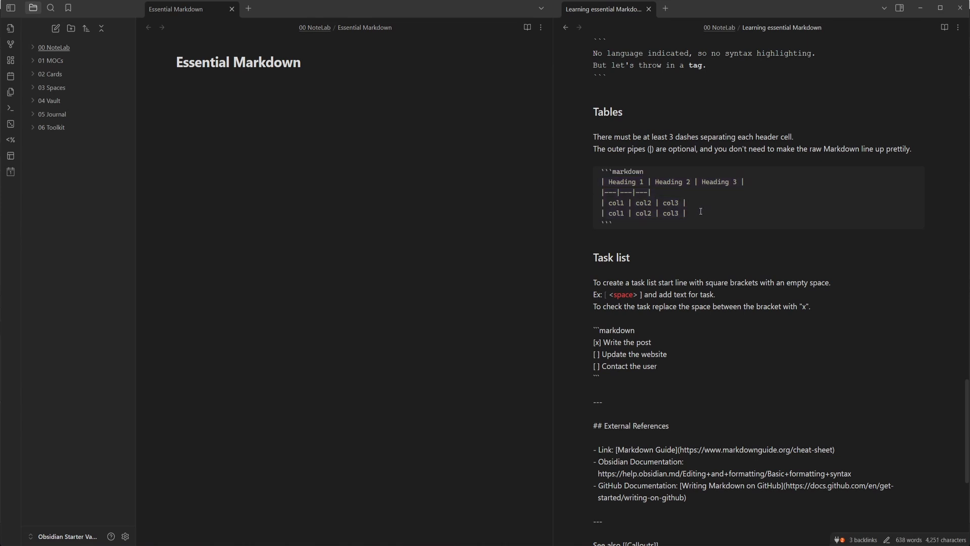
left_click_drag(698, 212, 599, 183)
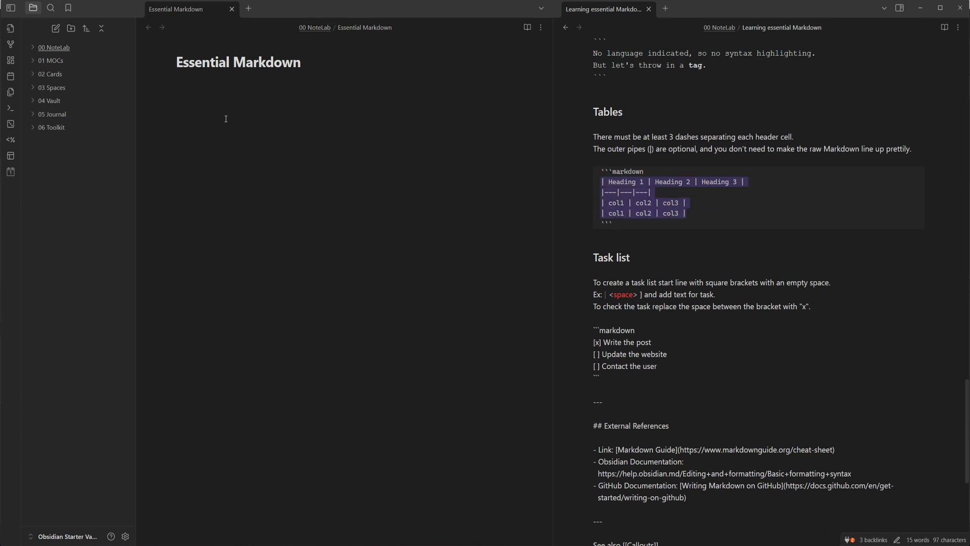
- Insert a two-column table into the empty Essential Markdown note with the headers "Heading 1" and "Heading 2"
right_click(209, 102)
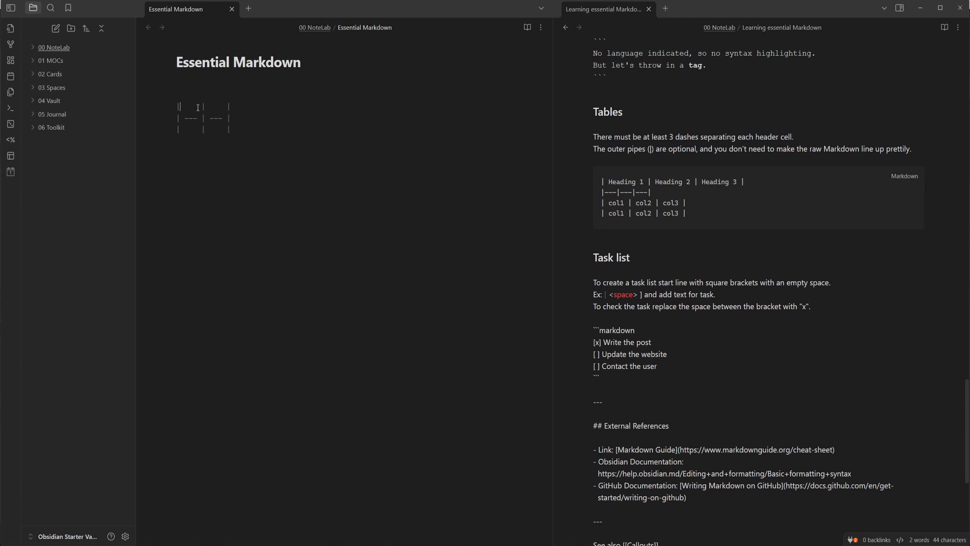
type("Heading 1")
key("ctrl+z")
type("Heading 2")
- Fill the table's body row with "Table 1 content" and "Table 2 content" and preview the note in reading view
key("Tab")
type("Table 1 c")
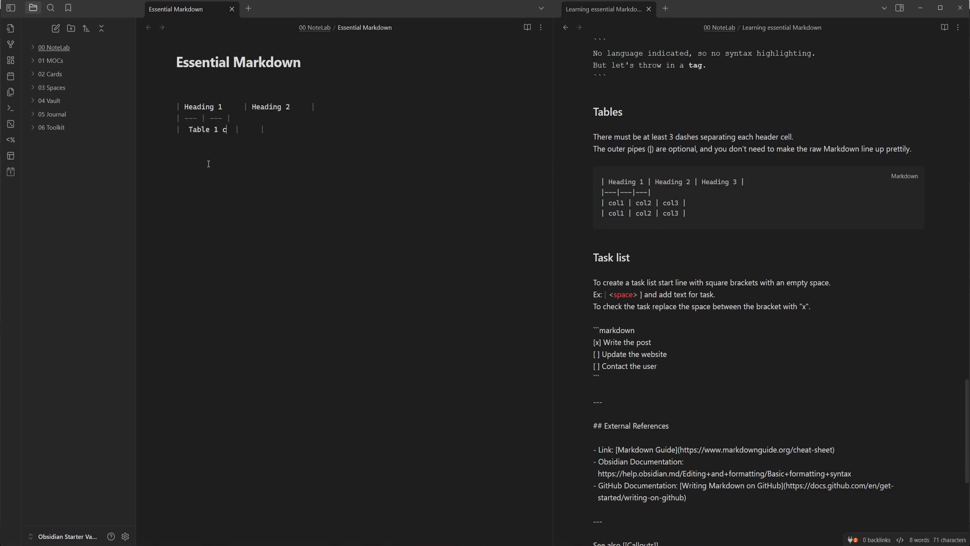
type("ontent")
key("Tab")
type("Table 2 content")
left_click(527, 28)
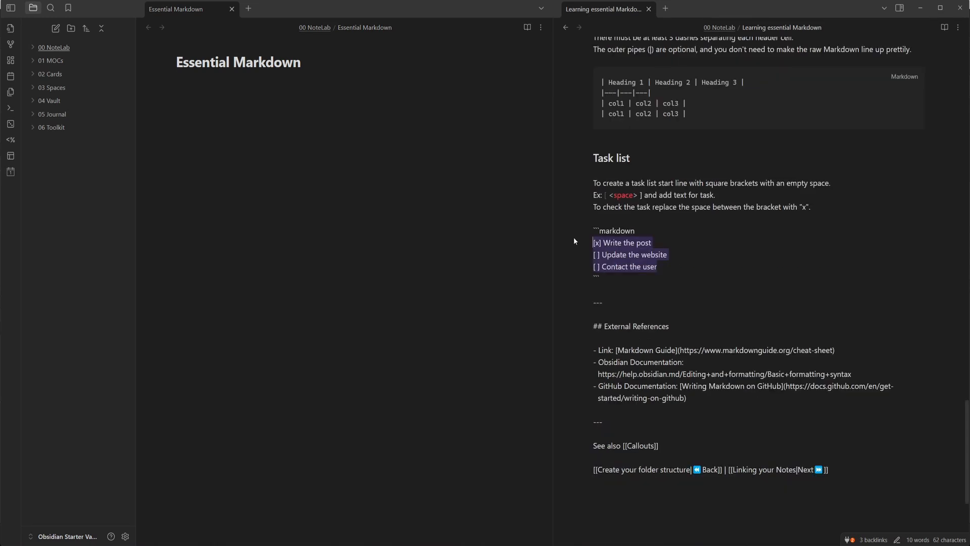
- Copy the reference note's three task lines into the empty note, preview them in reading view, and return to editing
left_click_drag(594, 242, 173, 95)
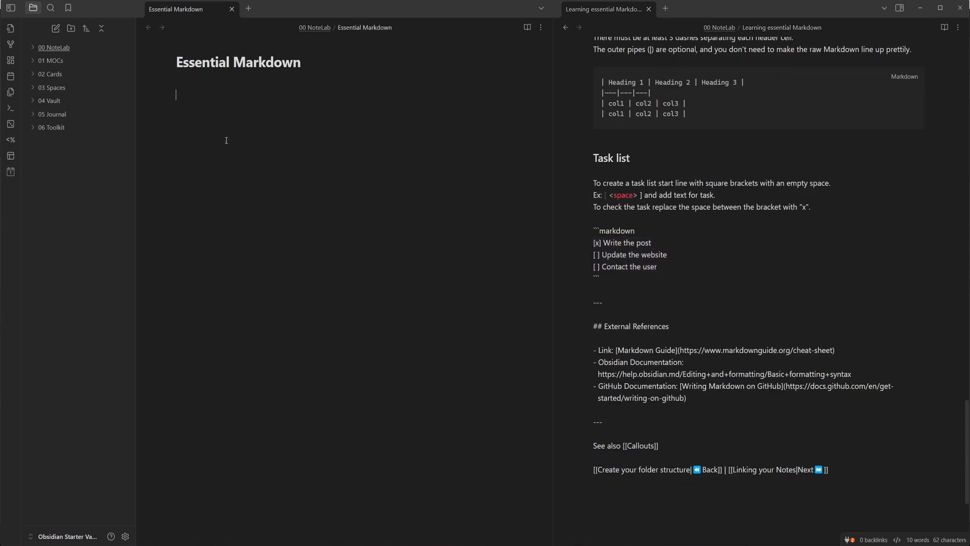
left_click(527, 28)
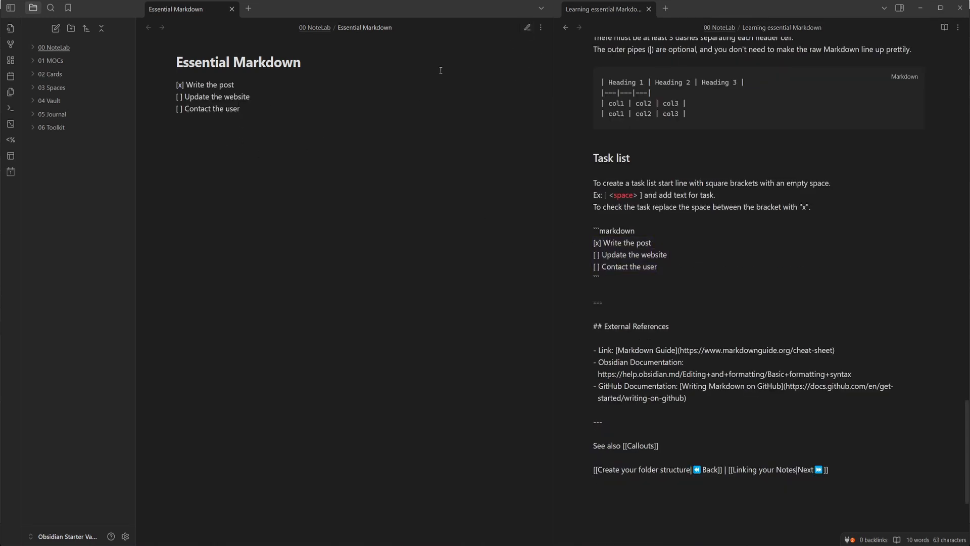
left_click(527, 28)
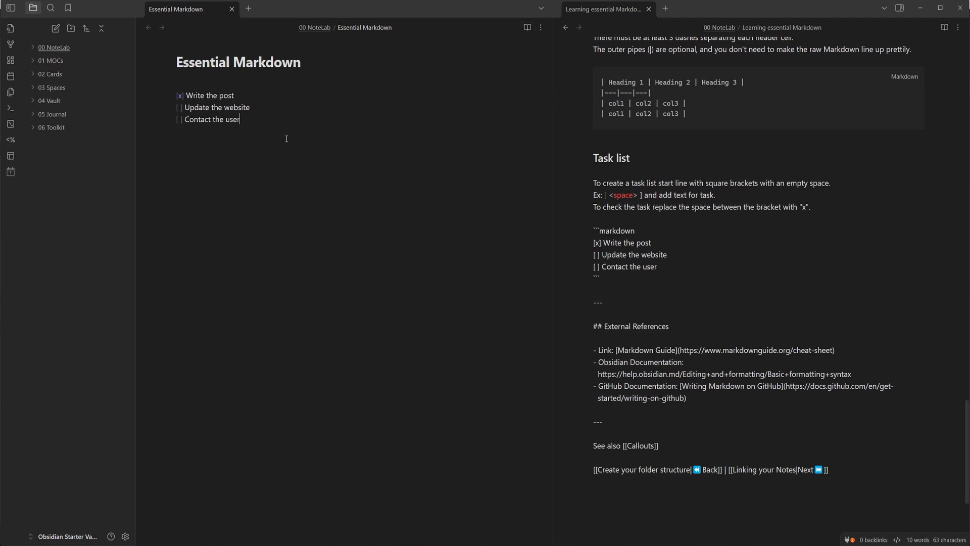
- Format the three pasted lines in the Essential Markdown note as a task list
left_click_drag(287, 138, 167, 97)
right_click(219, 106)
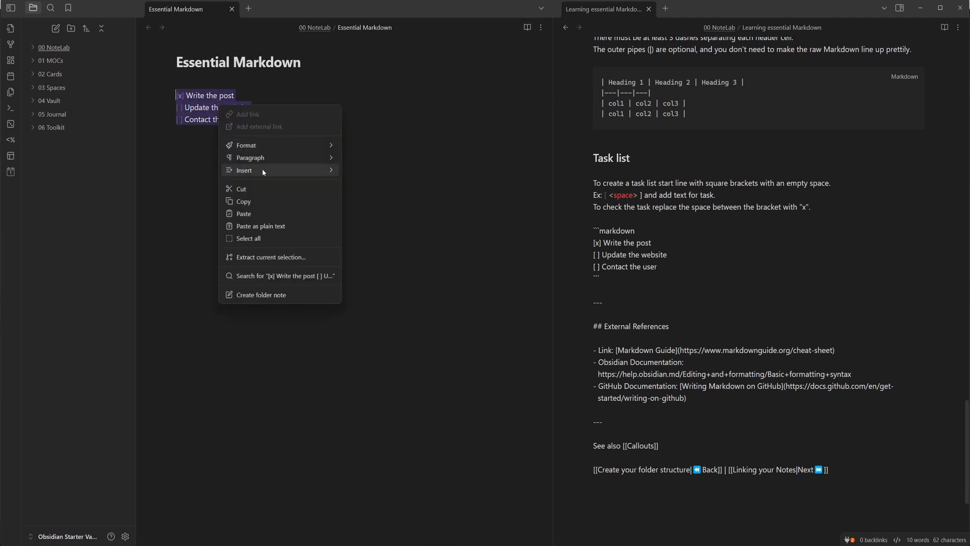
mouse_move(266, 172)
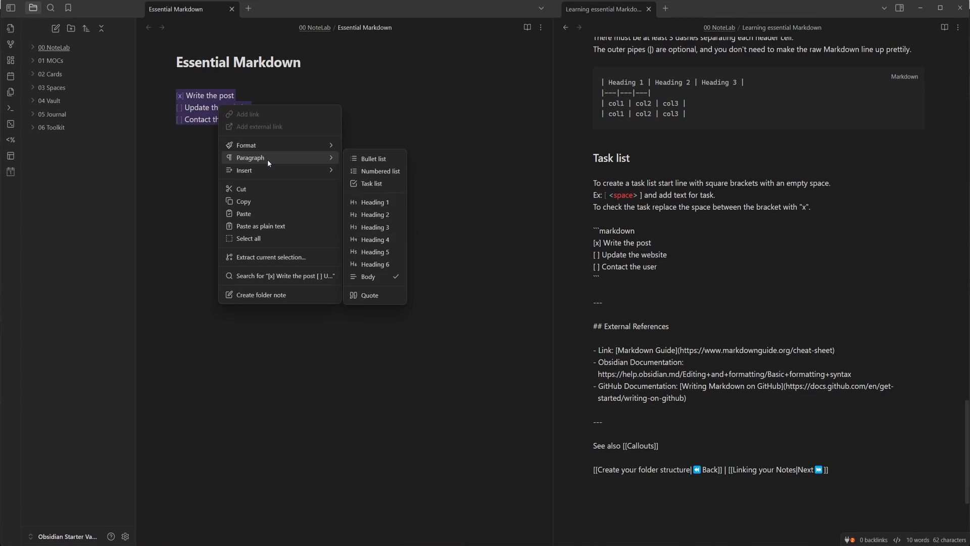
left_click(397, 184)
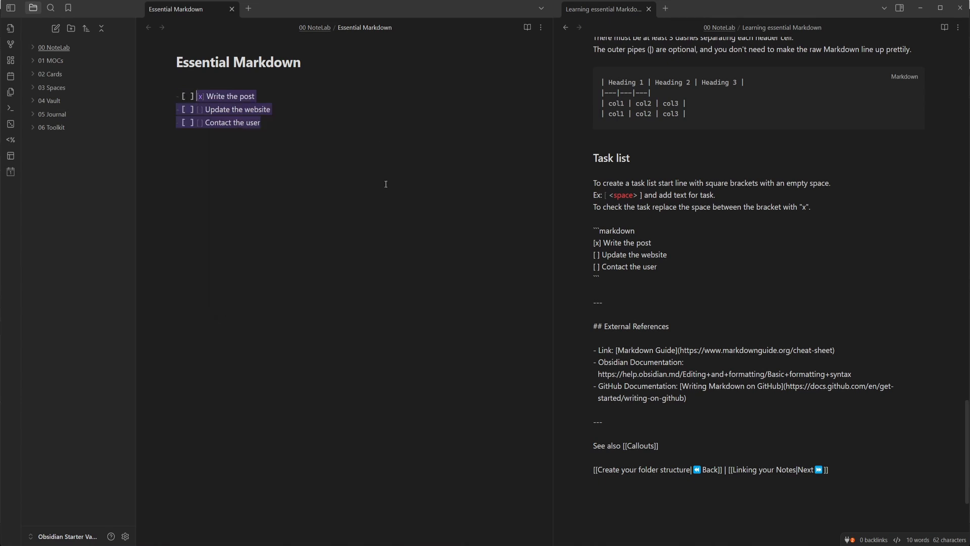
left_click(289, 135)
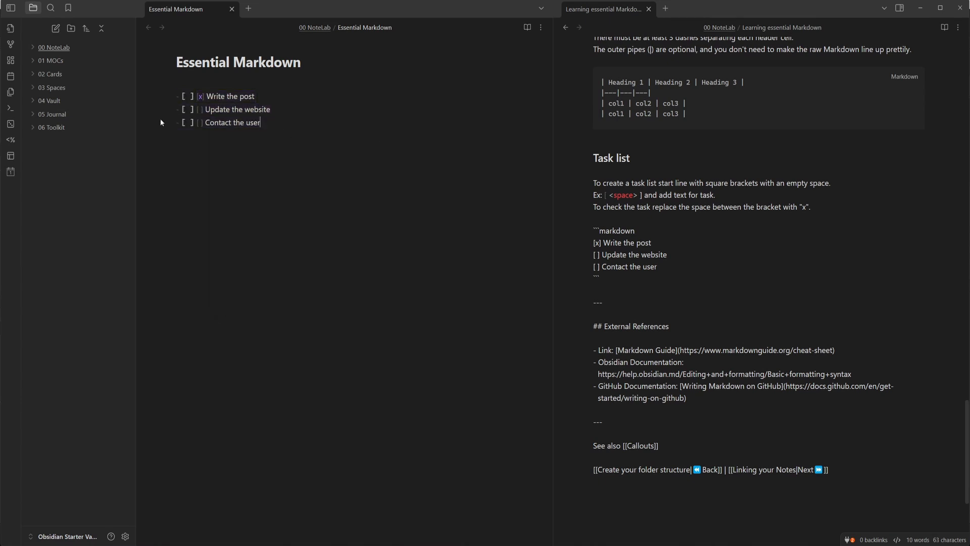
- Switch the note to reading view and toggle the checkboxes of all three tasks
left_click(527, 29)
left_click(186, 84)
left_click(186, 98)
left_click(186, 111)
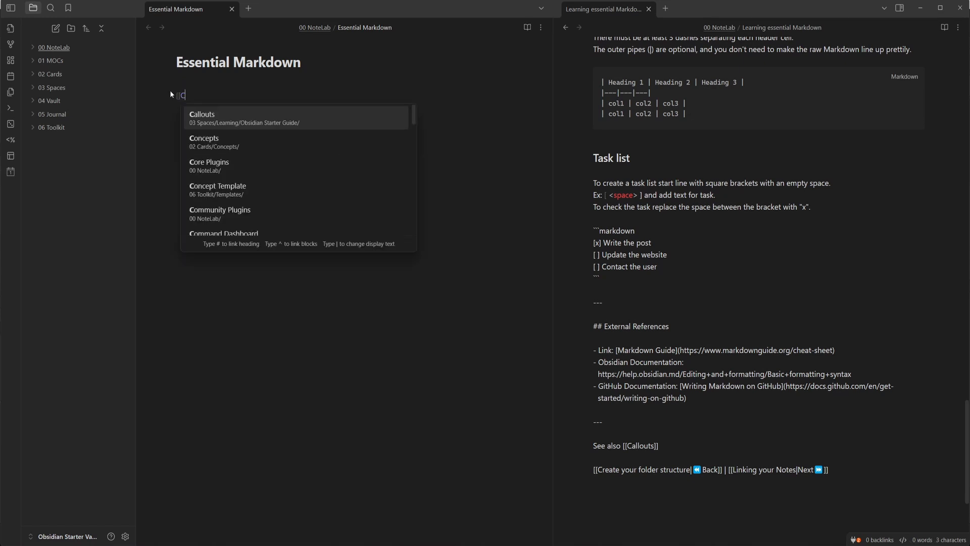
- Insert an internal link to the Callouts note and look through the linked note's page preview
type("llout")
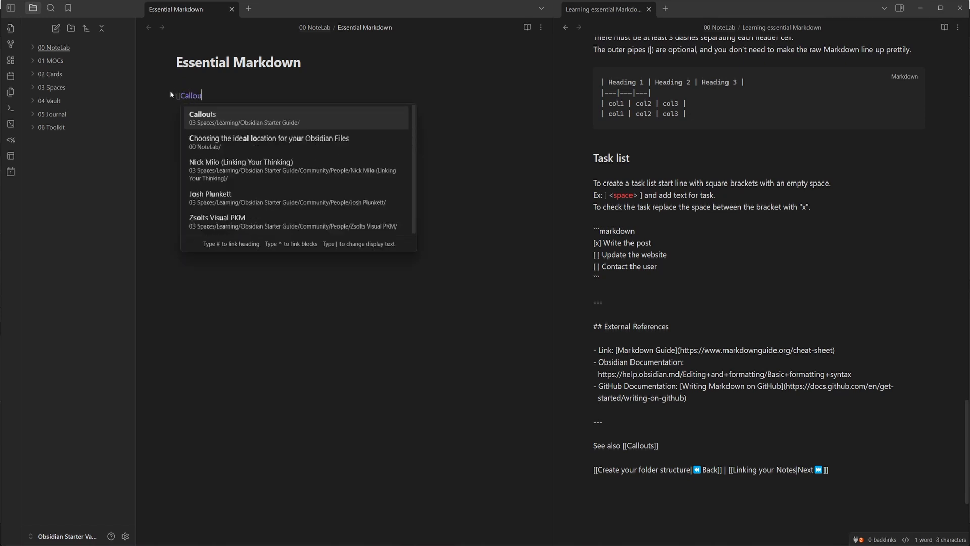
left_click(217, 117)
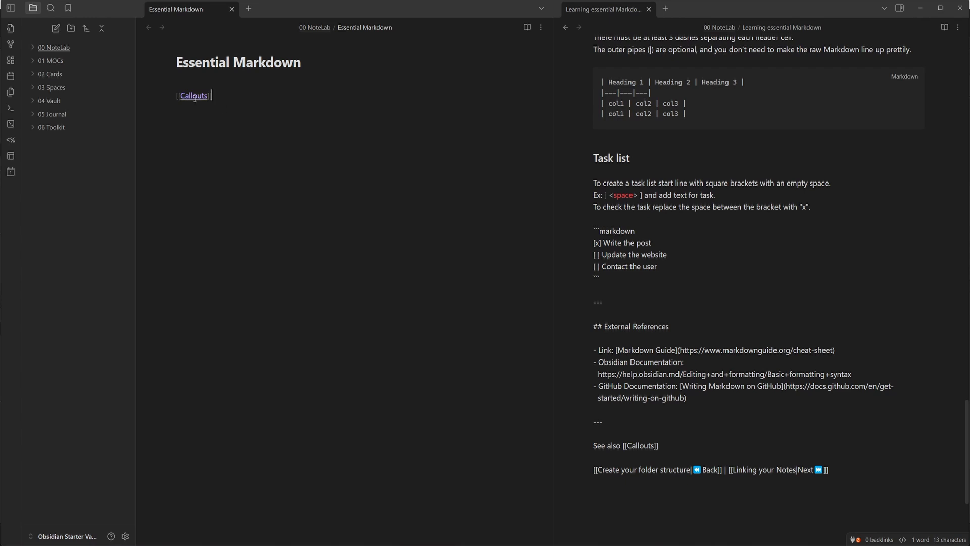
key("ctrl")
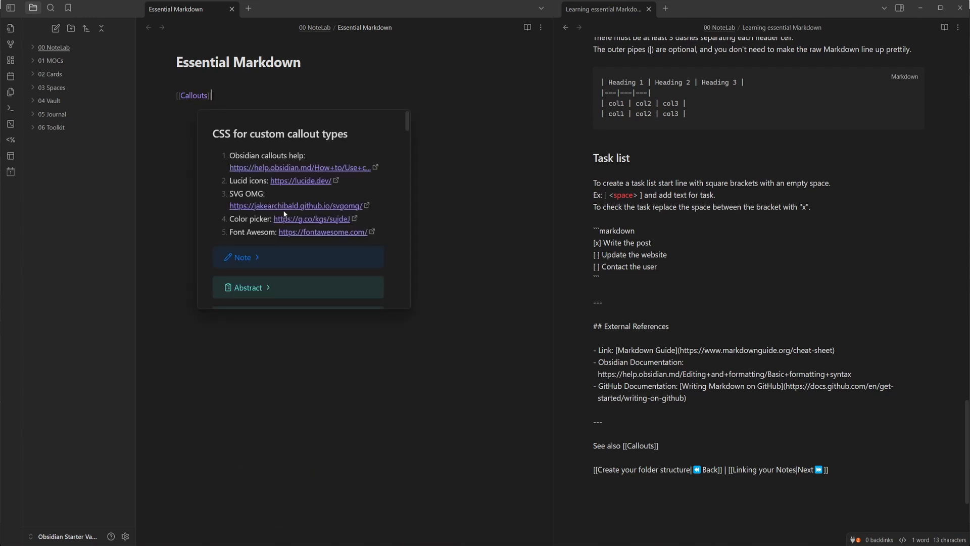
scroll(404, 132, "down", 10)
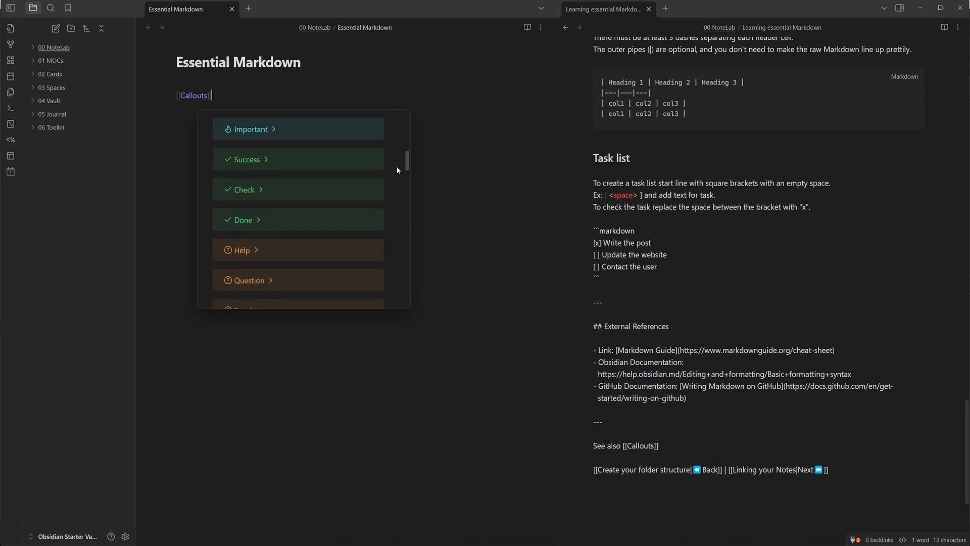
- Open the linked Callouts note in a new tab and move that tab beside the Learning essential Markdown tab
left_click(195, 96, "ctrl")
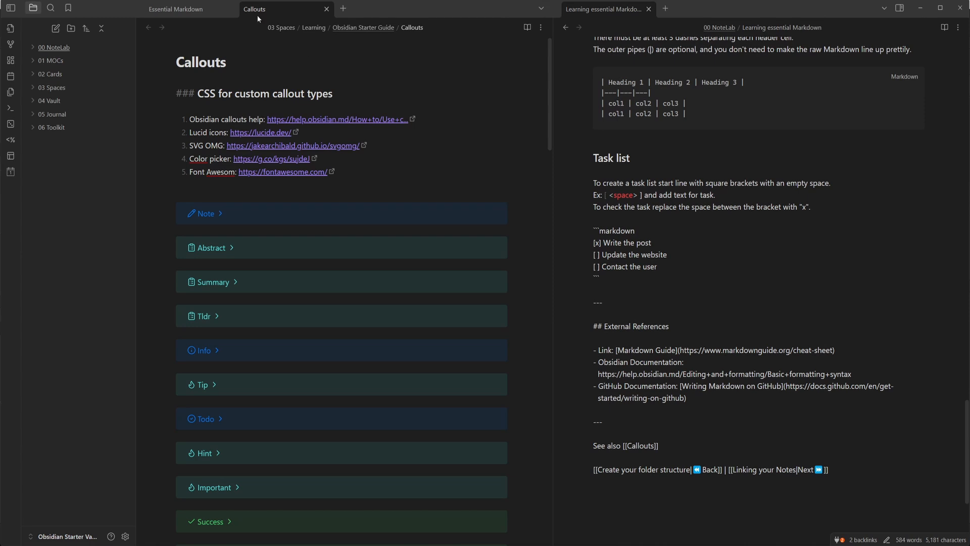
left_click_drag(256, 15, 662, 12)
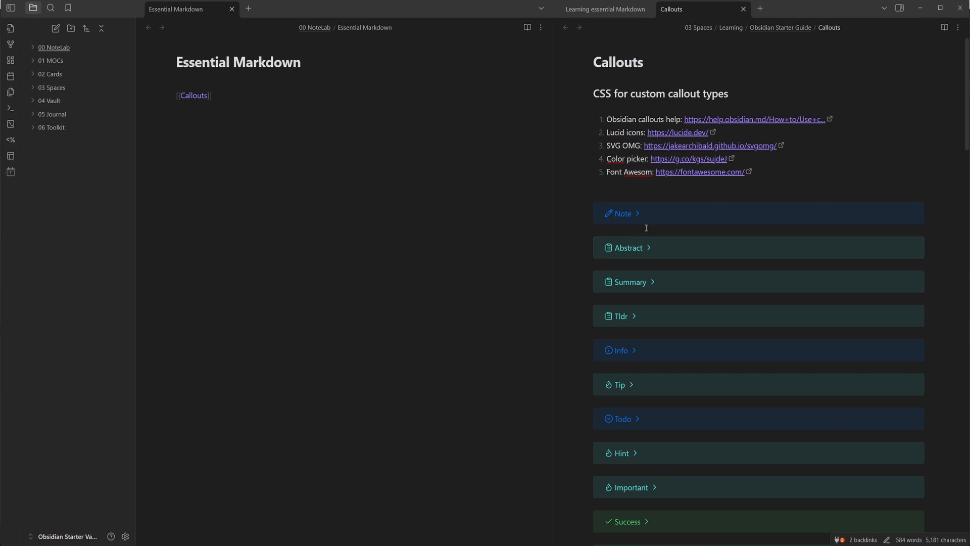
scroll(643, 173, "down", 2)
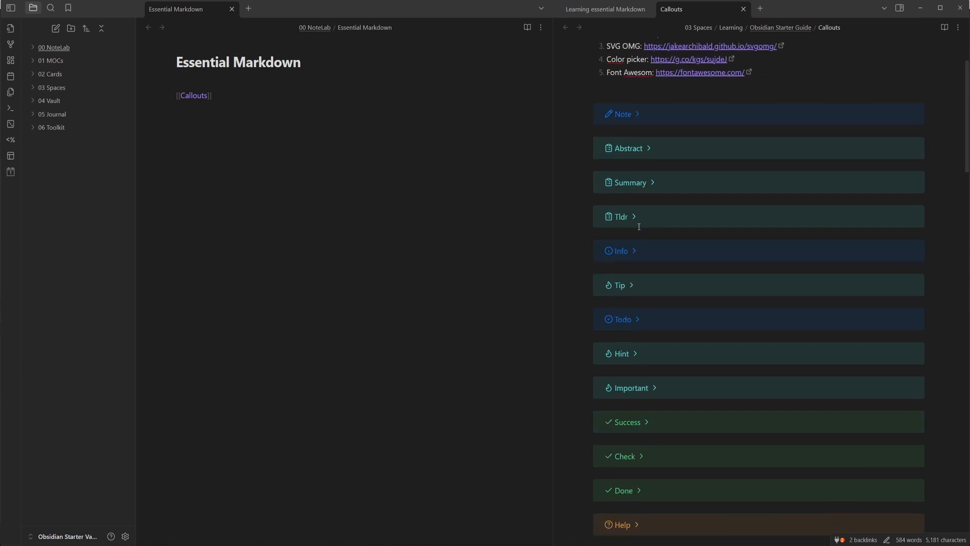
scroll(626, 320, "down", 1)
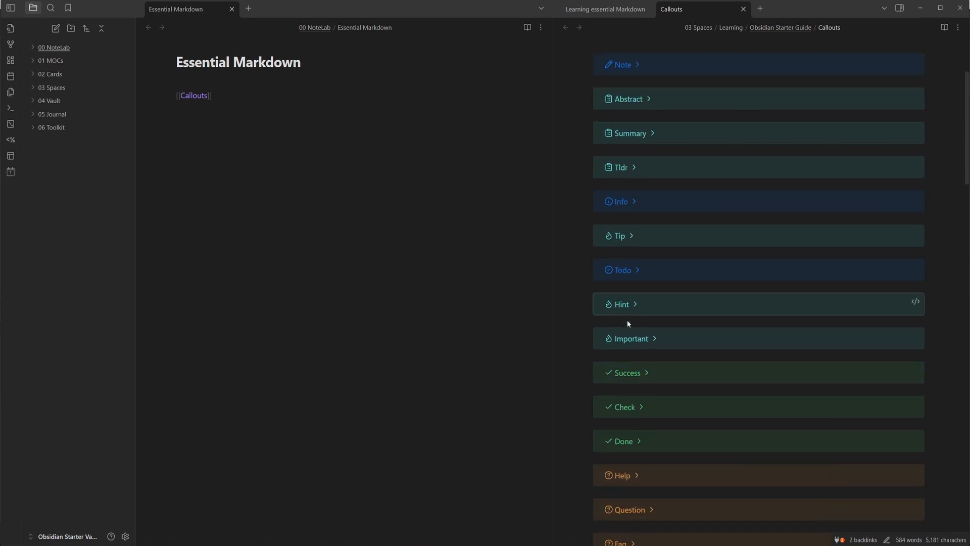
- Expand and collapse sample callouts in the Callouts note, including Note, Abstract, Summary and Info, to examine their contents
scroll(631, 253, "up", 3)
left_click(635, 162)
left_click(637, 164)
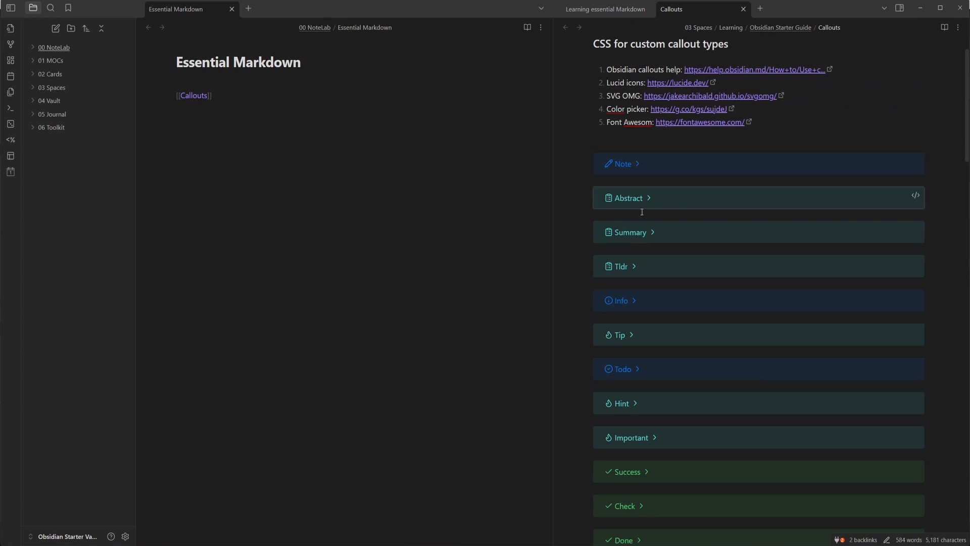
left_click(649, 198)
left_click(650, 200)
left_click(653, 233)
left_click(652, 233)
left_click(637, 303)
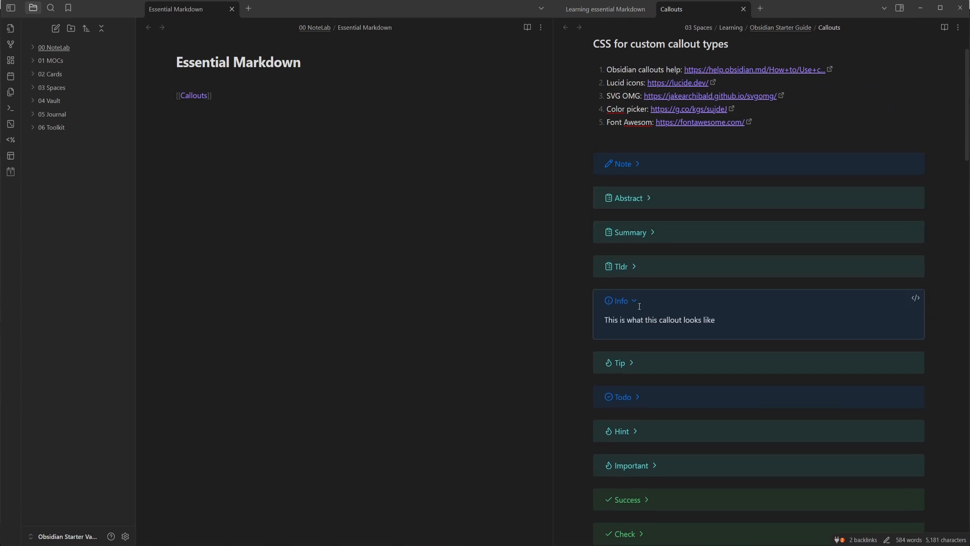
left_click(640, 305)
left_click(633, 337)
left_click(633, 337)
left_click(613, 318)
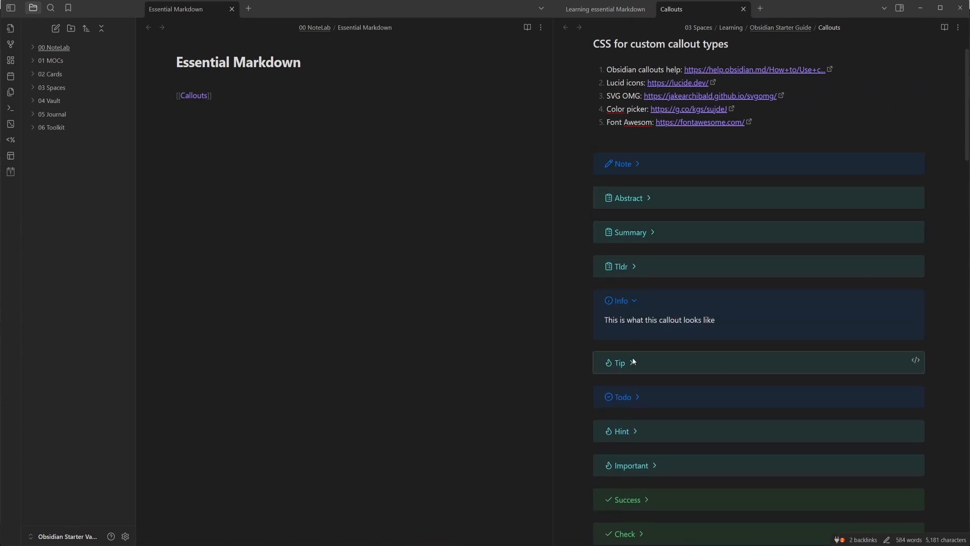
- Examine the remaining callout types and the list of callout icon CSS classes in the Callouts note
scroll(633, 356, "down", 4)
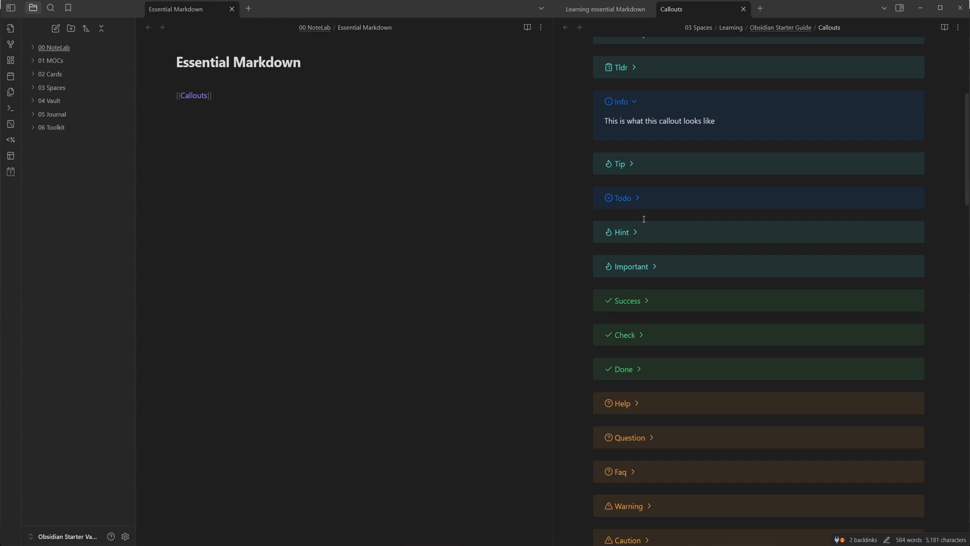
scroll(644, 218, "down", 7)
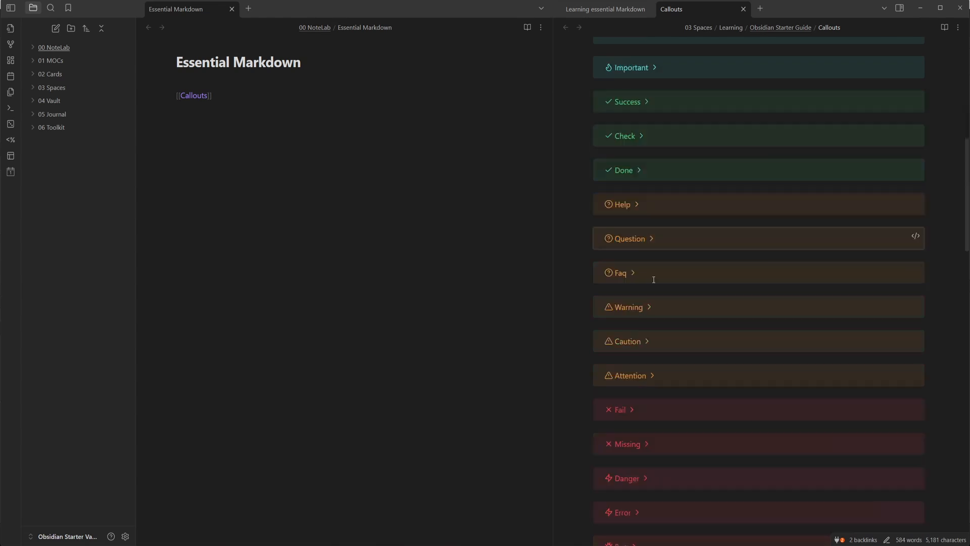
scroll(640, 293, "down", 7)
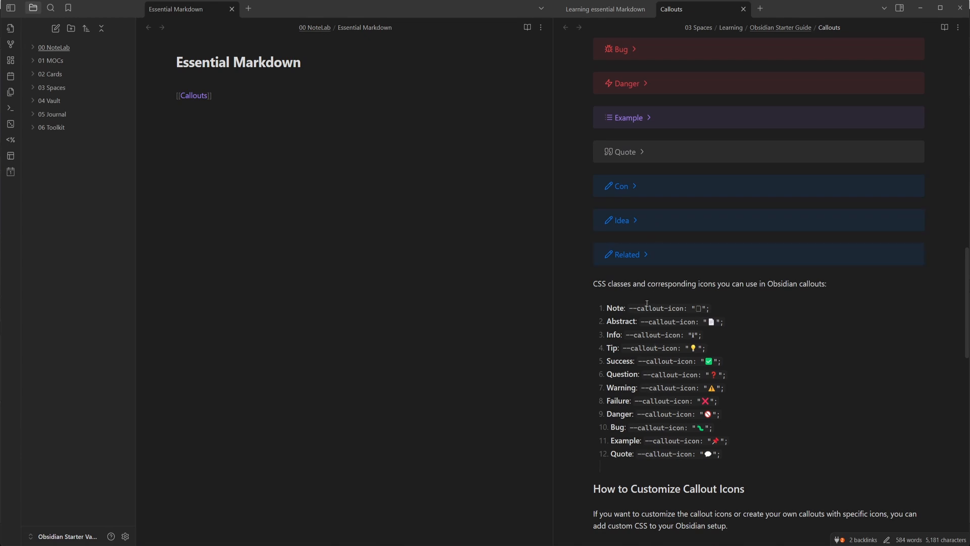
scroll(645, 308, "up", 3)
scroll(603, 283, "up", 4)
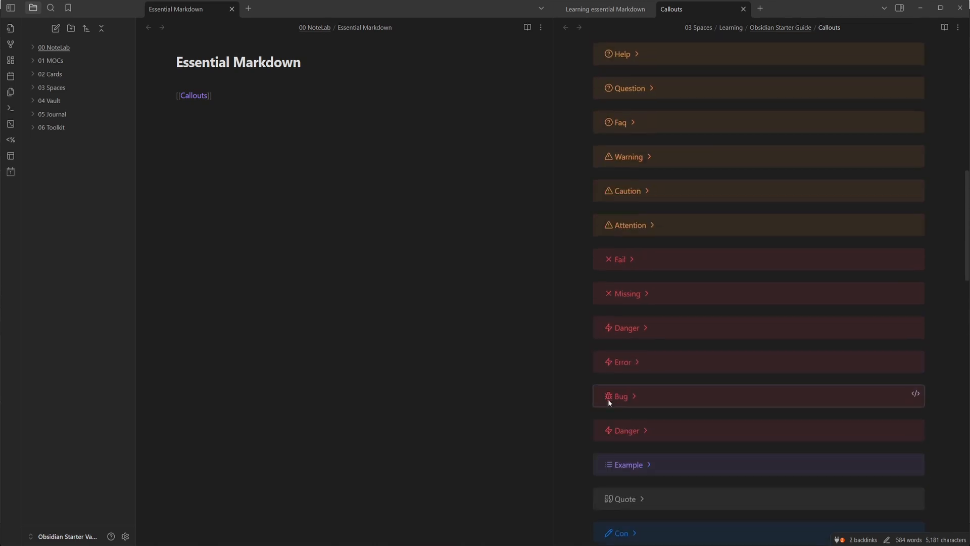
- Look back over the sample callouts in the Callouts note and switch that note to source mode
scroll(608, 398, "up", 12)
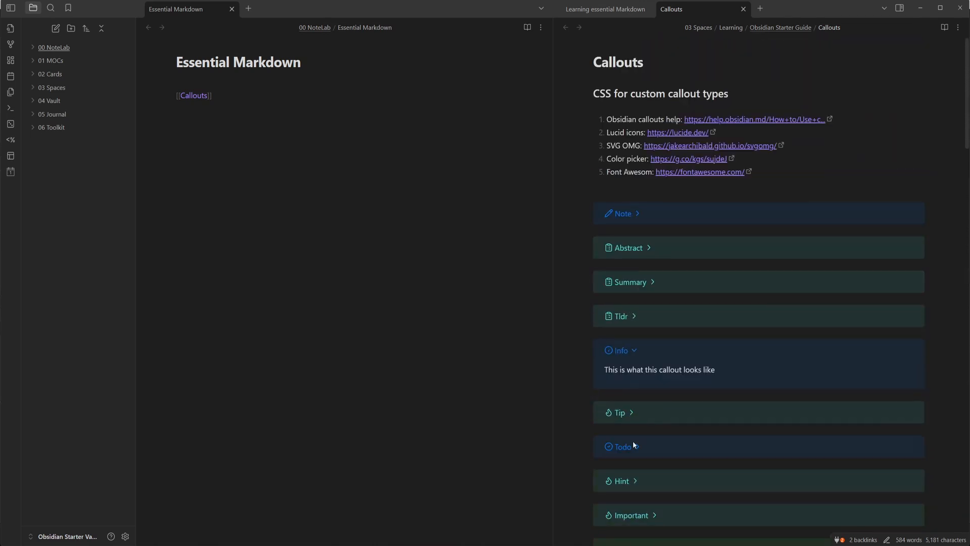
scroll(633, 366, "down", 3)
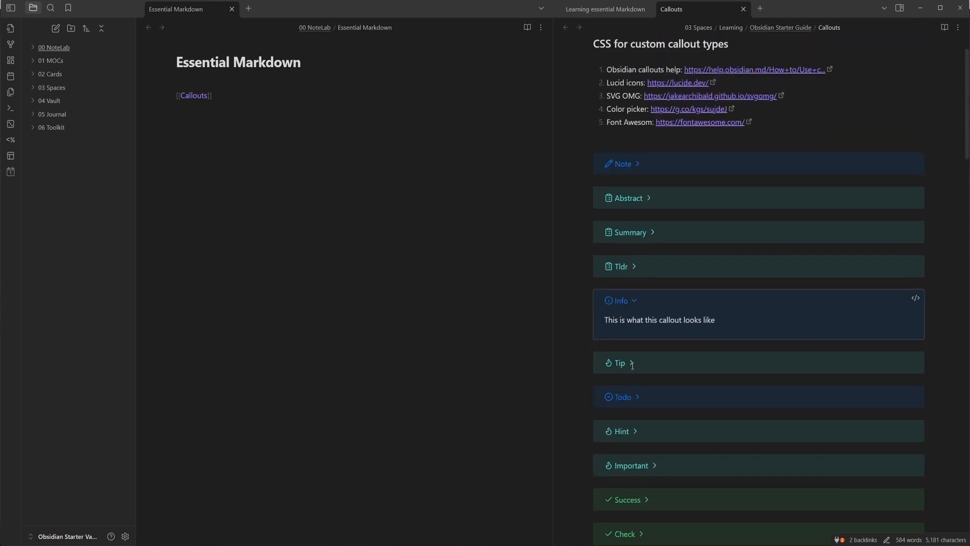
scroll(698, 372, "up", 3)
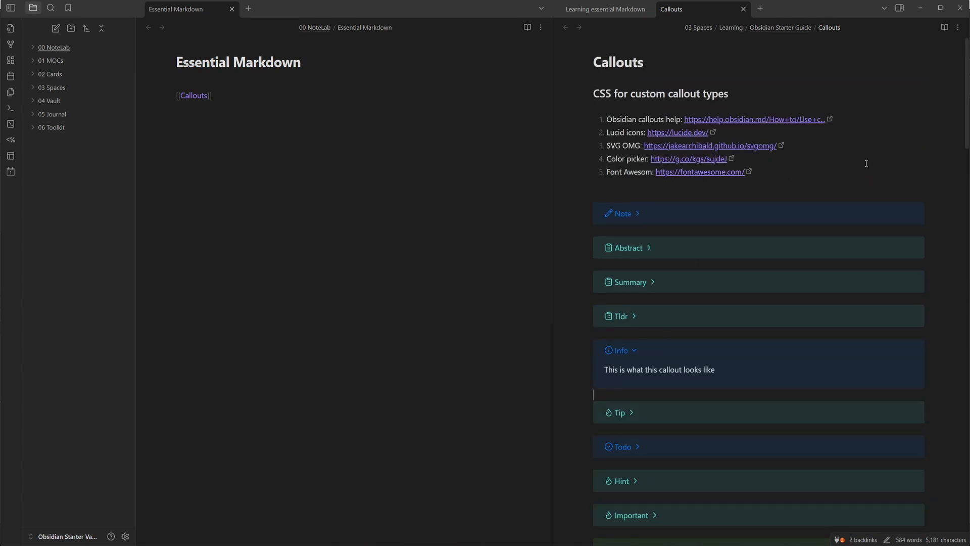
left_click(958, 28)
left_click(902, 71)
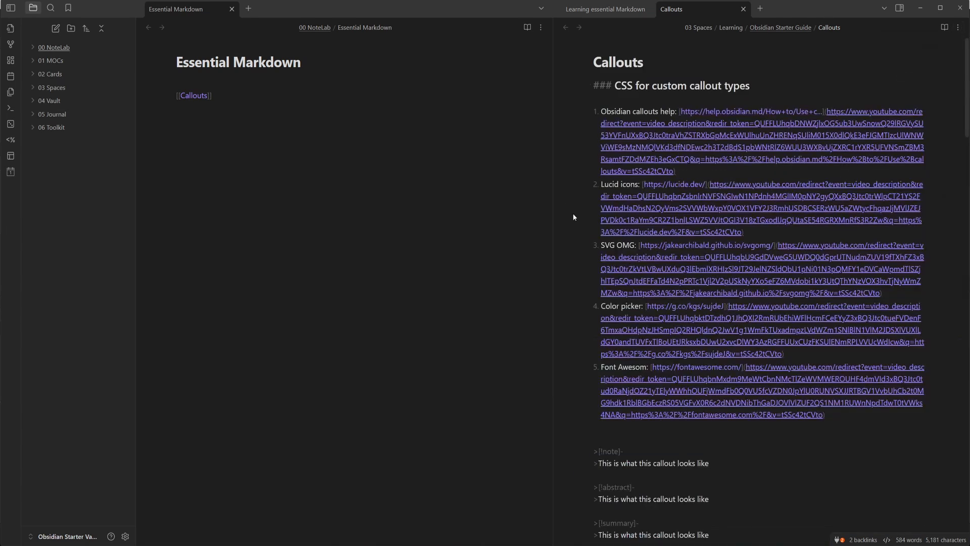
- Copy the tip callout from the Callouts note below the Callouts link in Essential Markdown and expand it in reading view
scroll(644, 351, "down", 8)
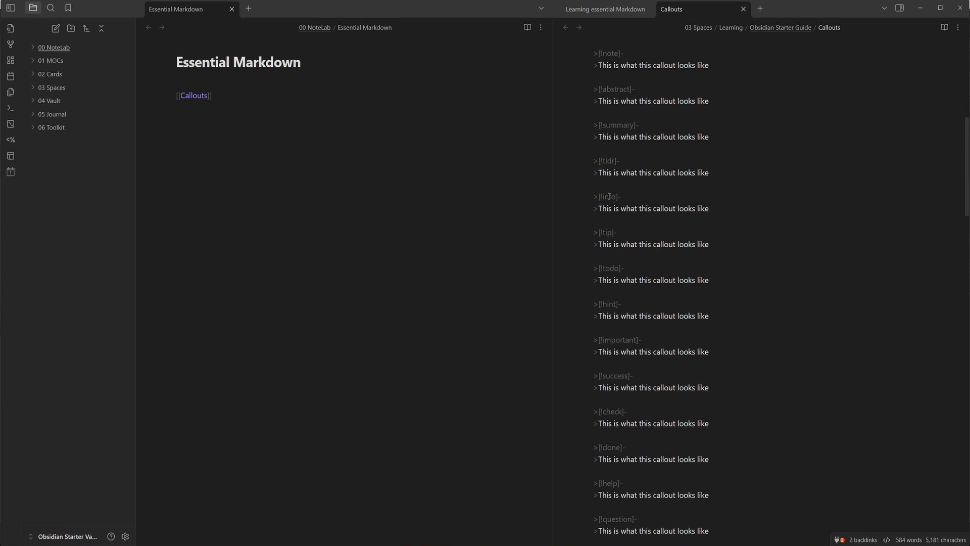
left_click_drag(717, 251, 578, 233)
key("ctrl+c")
left_click(233, 129)
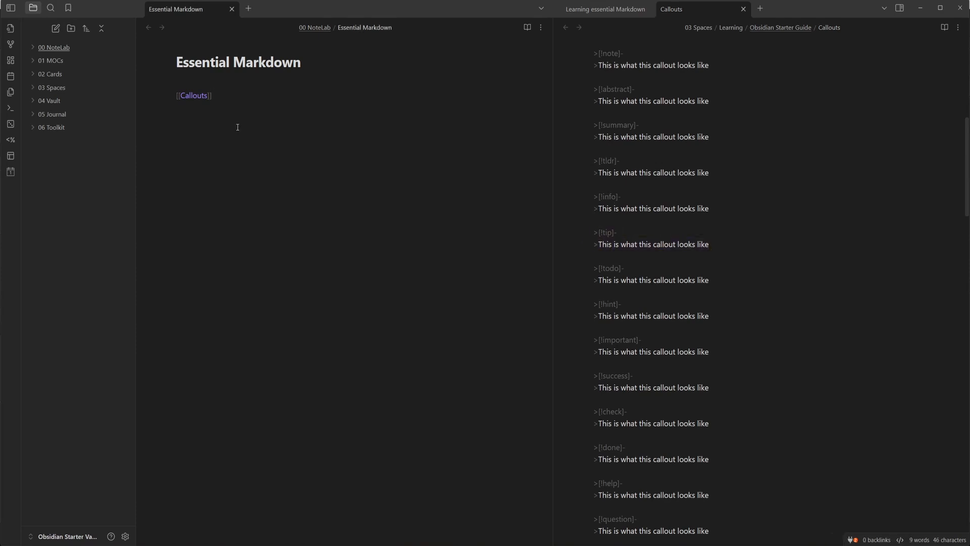
key("ctrl+v")
key("ctrl+e")
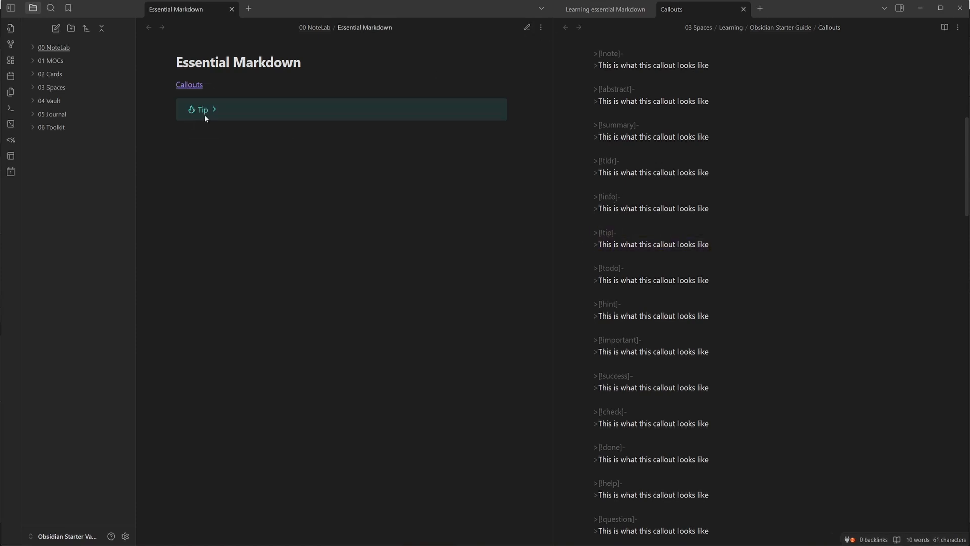
left_click(217, 112)
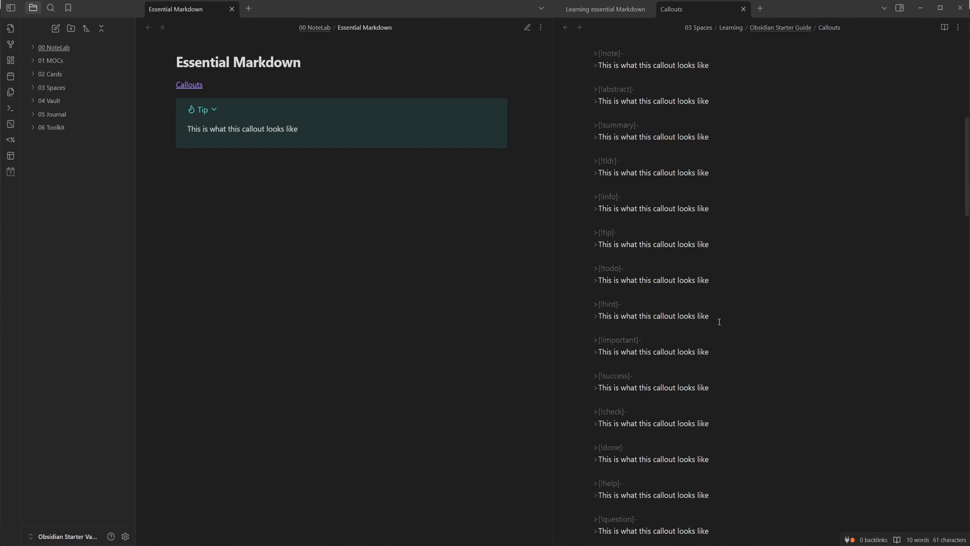
- Copy the hint callout from the Callouts note below the tip callout and check its expanded and collapsed states in reading view
left_click_drag(719, 322, 592, 306)
key("ctrl+c")
key("ctrl+e")
key("ctrl+v")
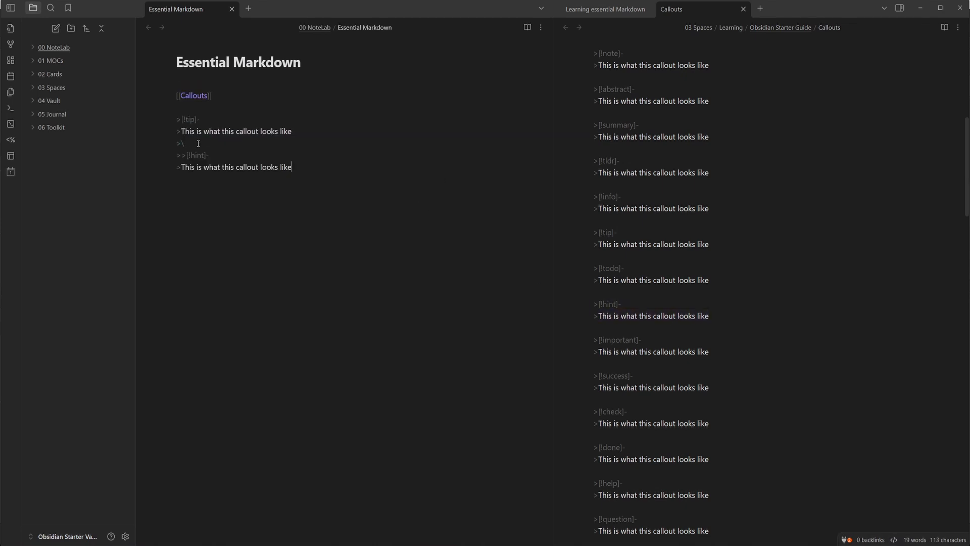
key("ctrl+e")
left_click(225, 167)
left_click(225, 167)
left_click(224, 167)
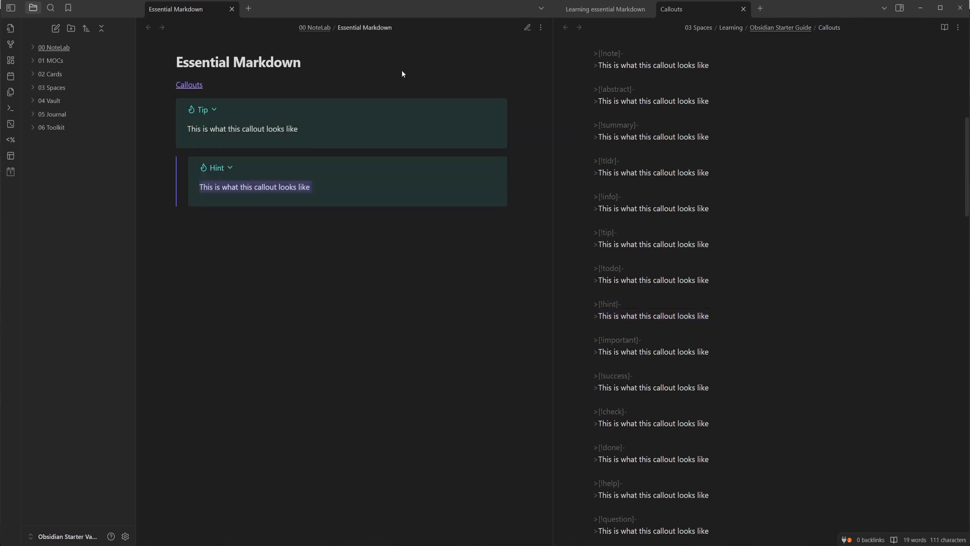
- Remove the extra quote marker before the hint callout in Essential Markdown and expand the callout in reading view
key("ctrl+e")
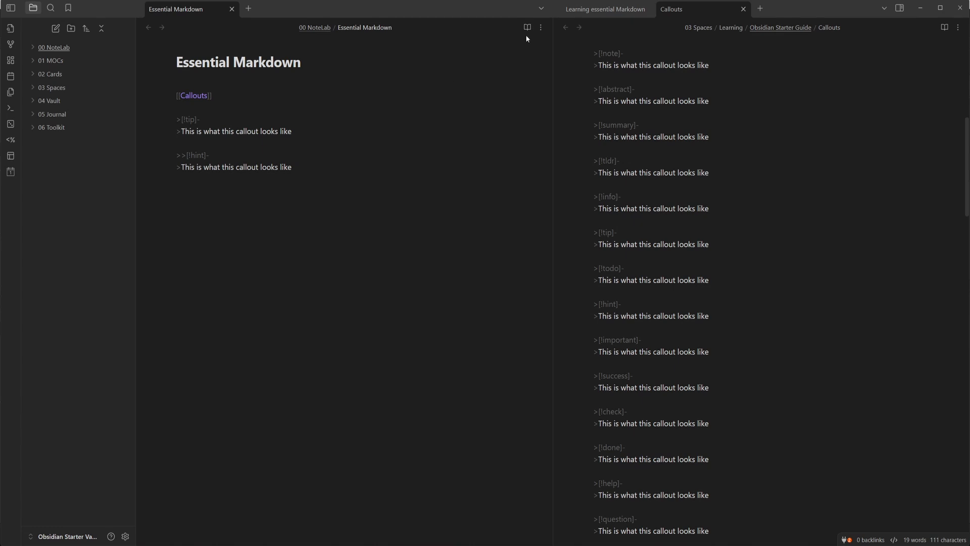
key("ctrl+e")
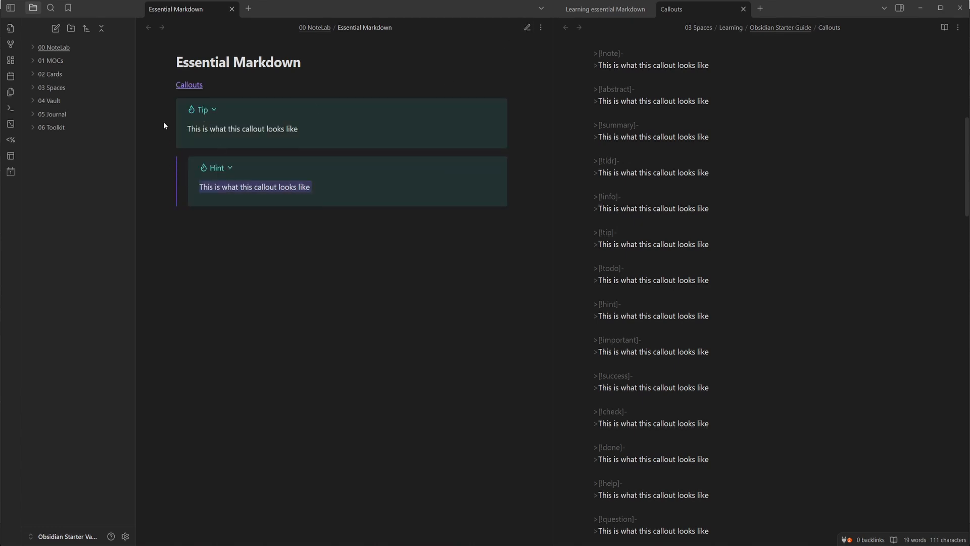
left_click(181, 154)
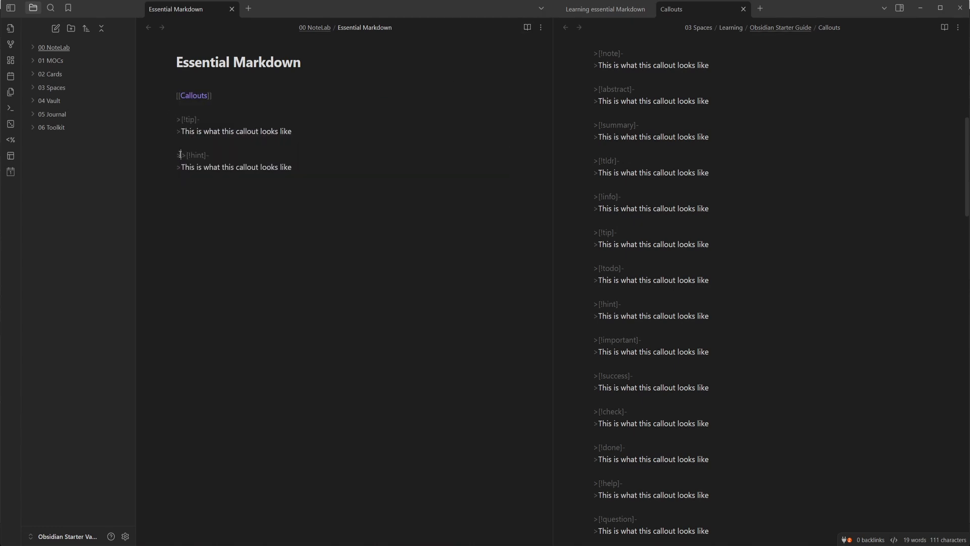
key("BackSpace")
key("BackSpace")
key("Return")
left_click(529, 29)
left_click(193, 112)
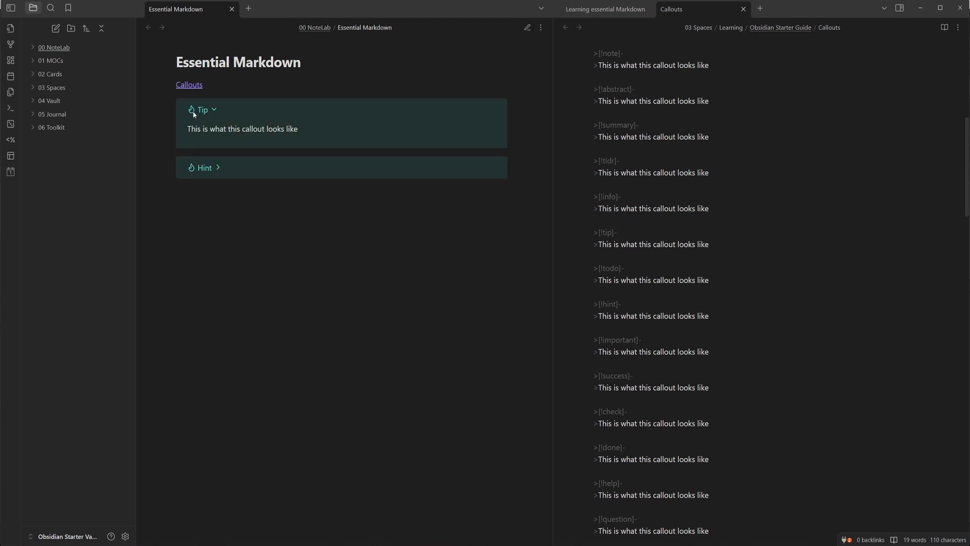
left_click(217, 169)
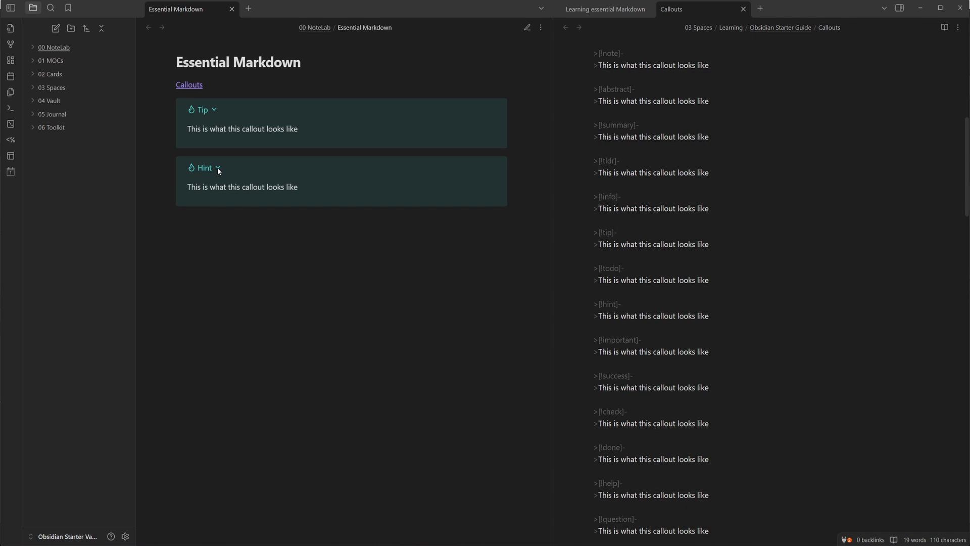
- Compare the hint callout's source with its reading view and toggle the callout between collapsed and expanded
left_click(217, 168)
left_click(528, 28)
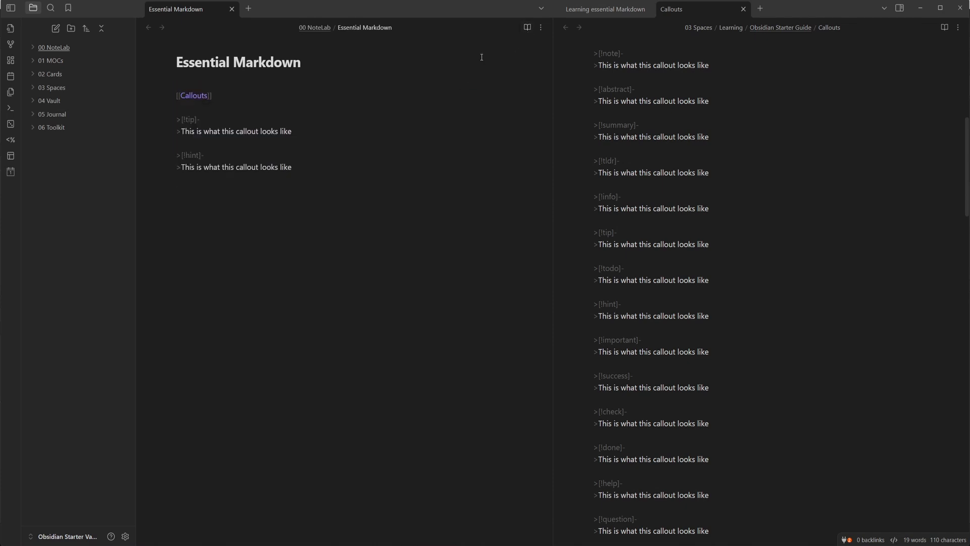
key("ctrl+e")
left_click(217, 168)
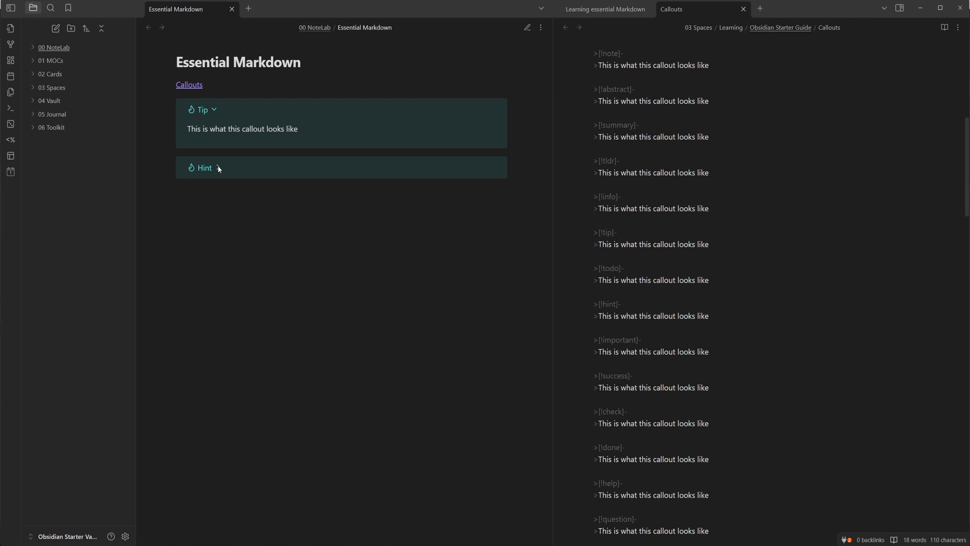
left_click(218, 168)
left_click(218, 168)
left_click(218, 168)
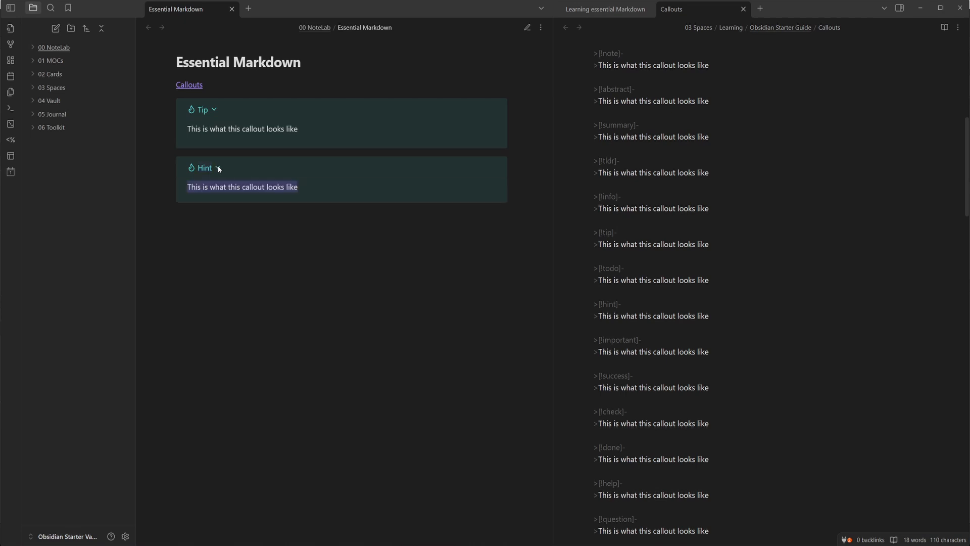
- Remove the fold marker after [!hint] in Essential Markdown and check the callout in reading view
key("ctrl+e")
left_click(226, 155)
key("BackSpace")
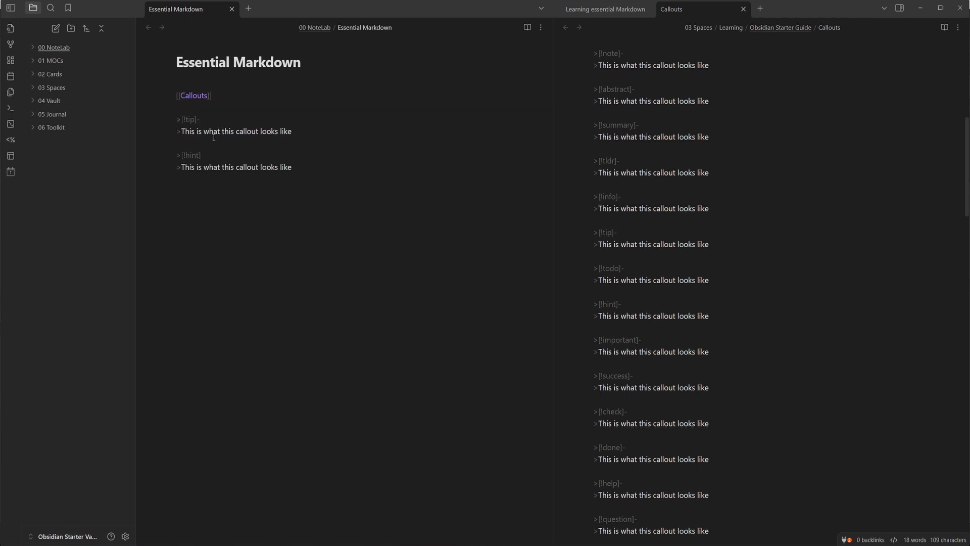
key("BackSpace")
left_click(527, 28)
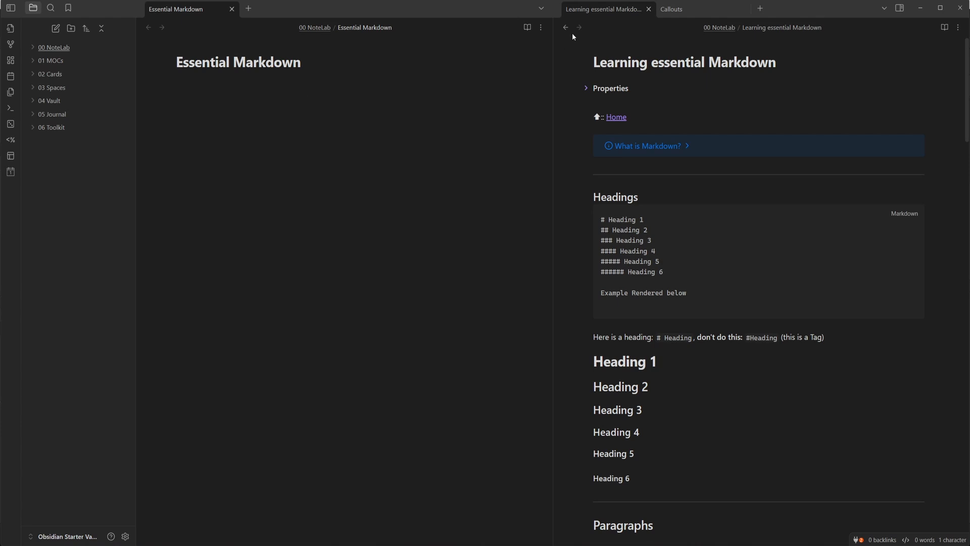
- Turn off source mode for the emptied Essential Markdown note so it uses live preview
left_click(541, 27)
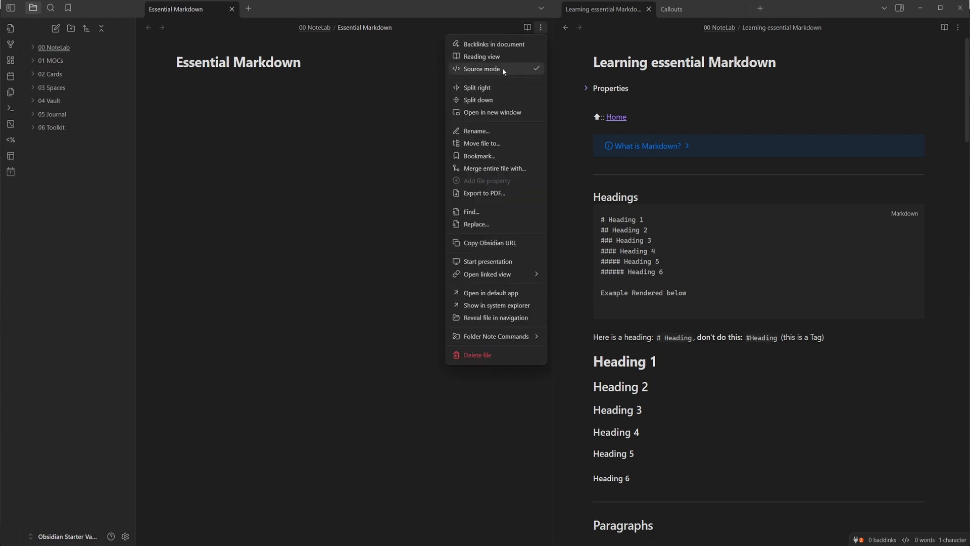
left_click(503, 69)
left_click(541, 27)
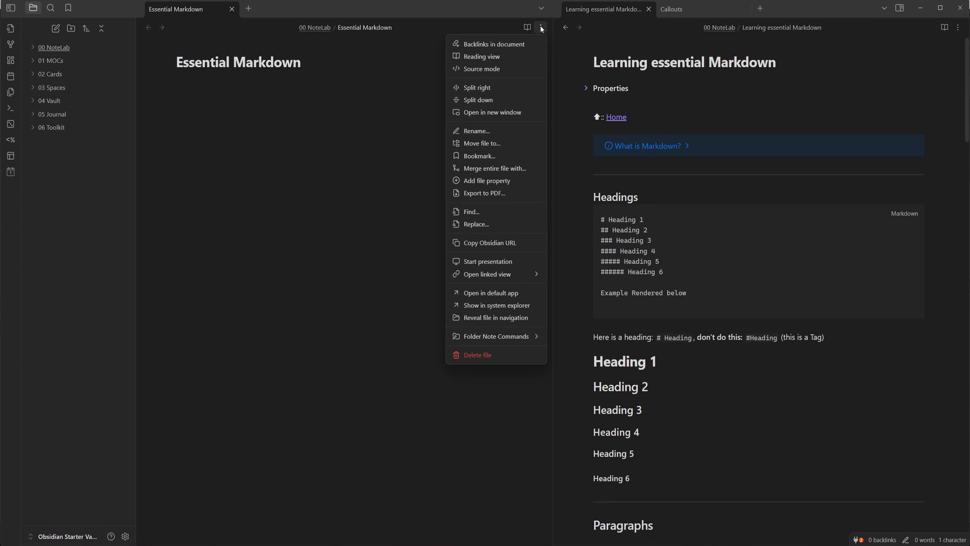
key("Escape")
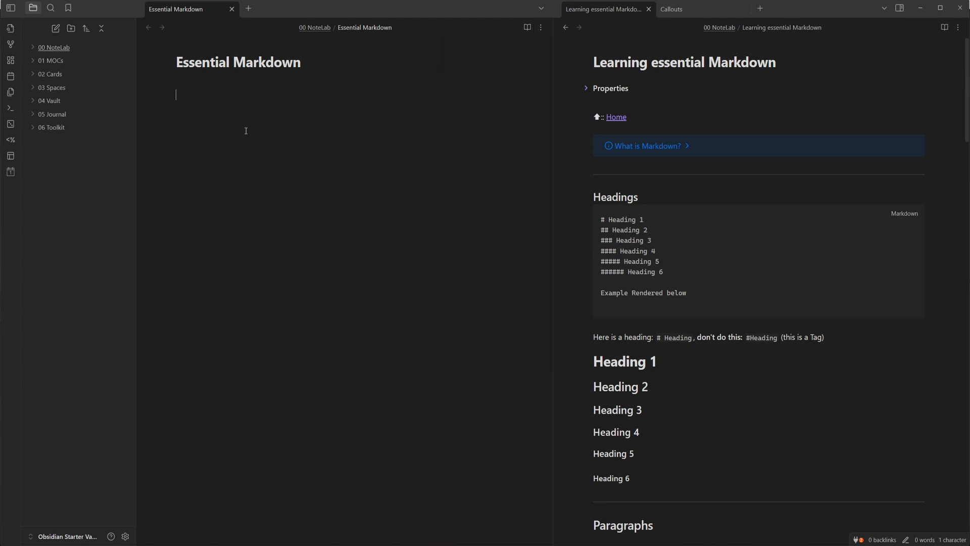
- Write the level-one heading "Heading" and, after a blank line, an info callout reading "This is my callout"
type("# Heading")
key("Return")
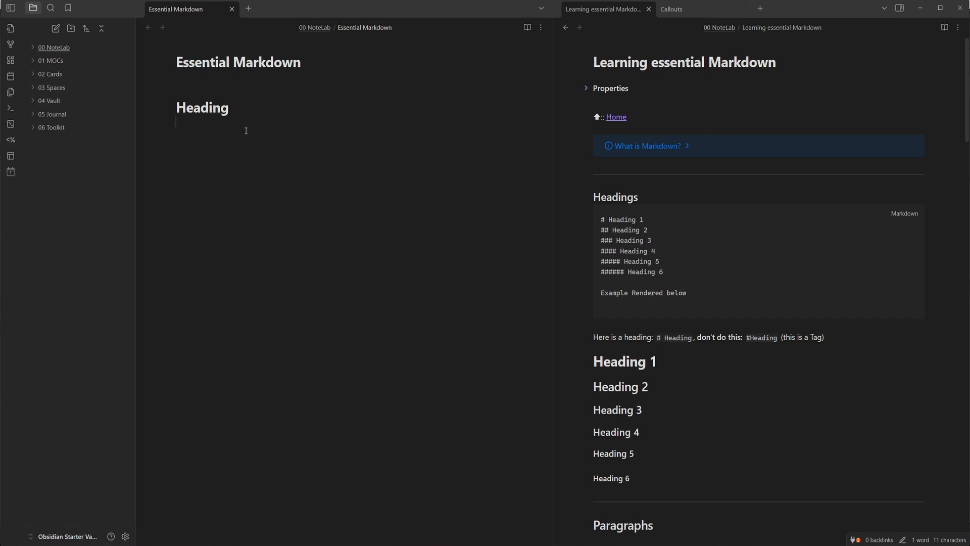
type("> [!info]")
key("Return")
type("This is my callout")
key("Return")
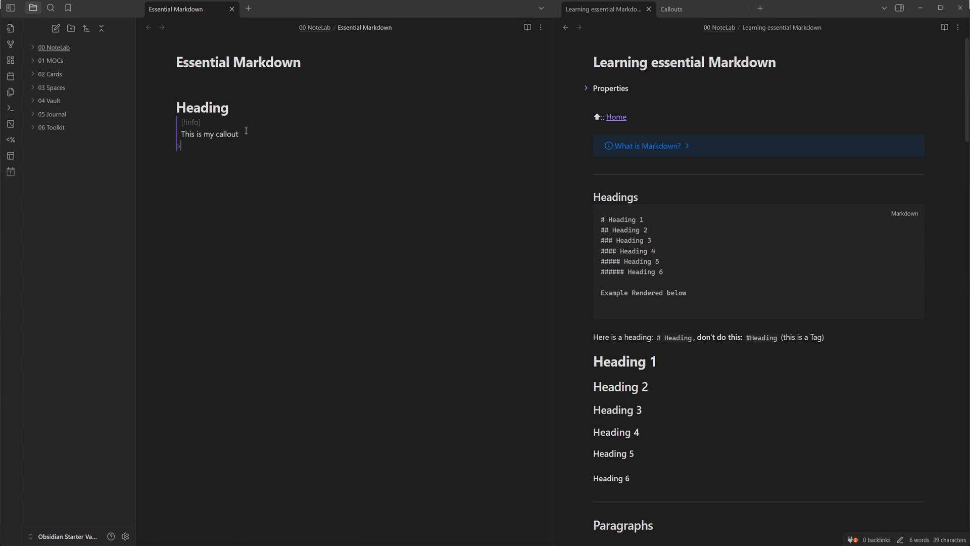
left_click(249, 102)
key("Return")
key("Down")
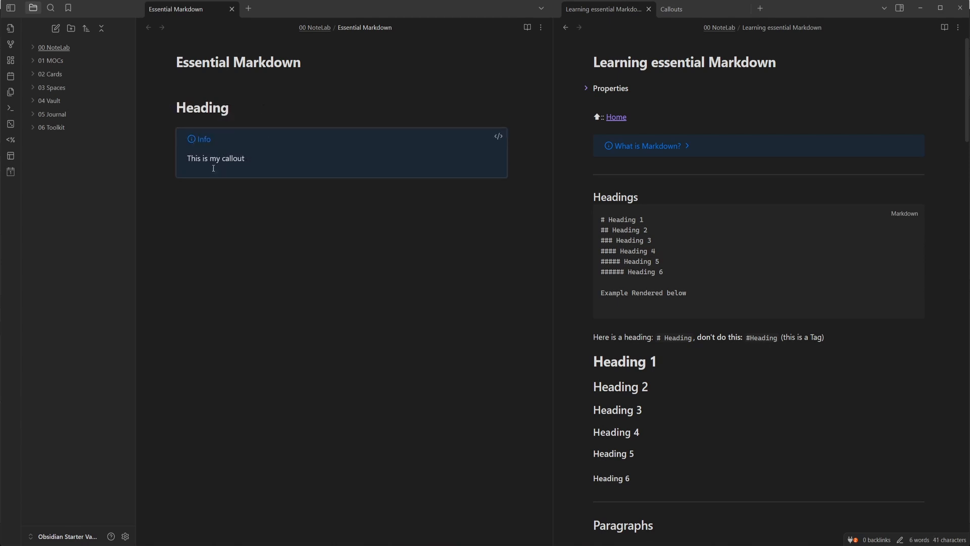
- Check the info callout's live preview and switch the Essential Markdown note back to source mode
left_click(499, 135)
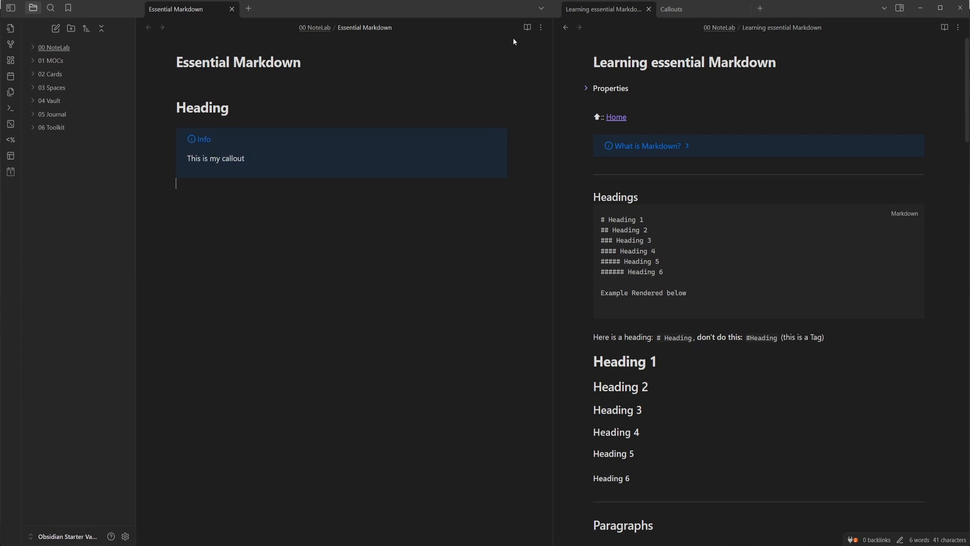
left_click(540, 27)
left_click(490, 69)
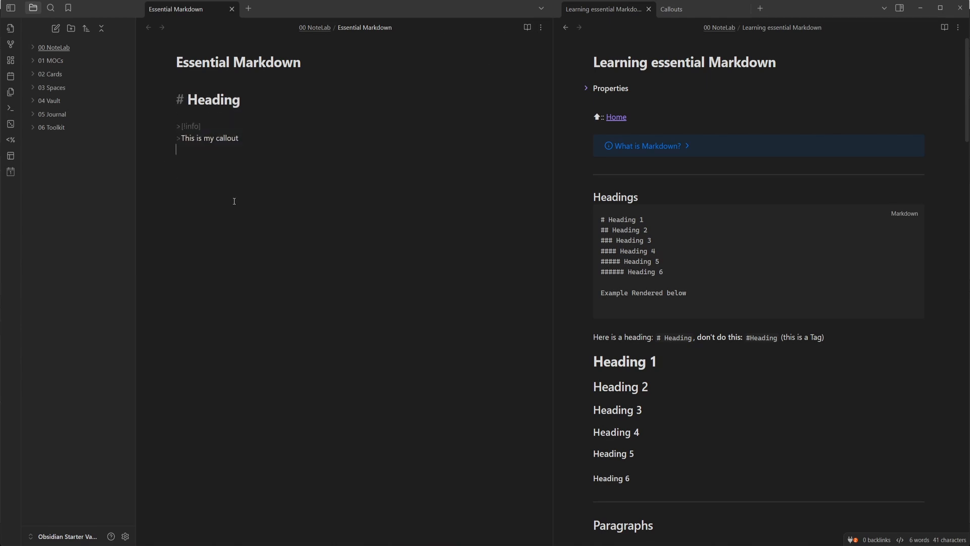
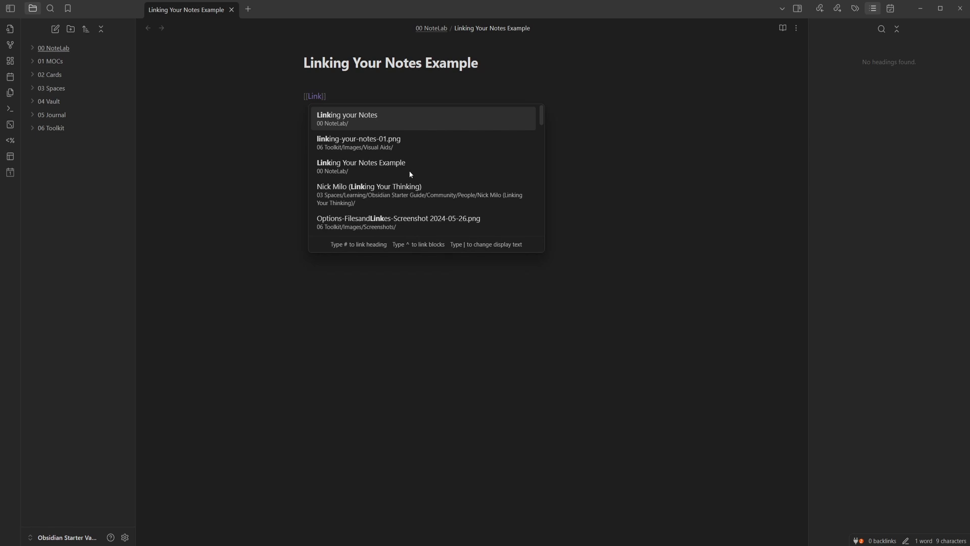
- Complete the internal link to the Linking your Notes note and open the linked note in a new tab
left_click(361, 117)
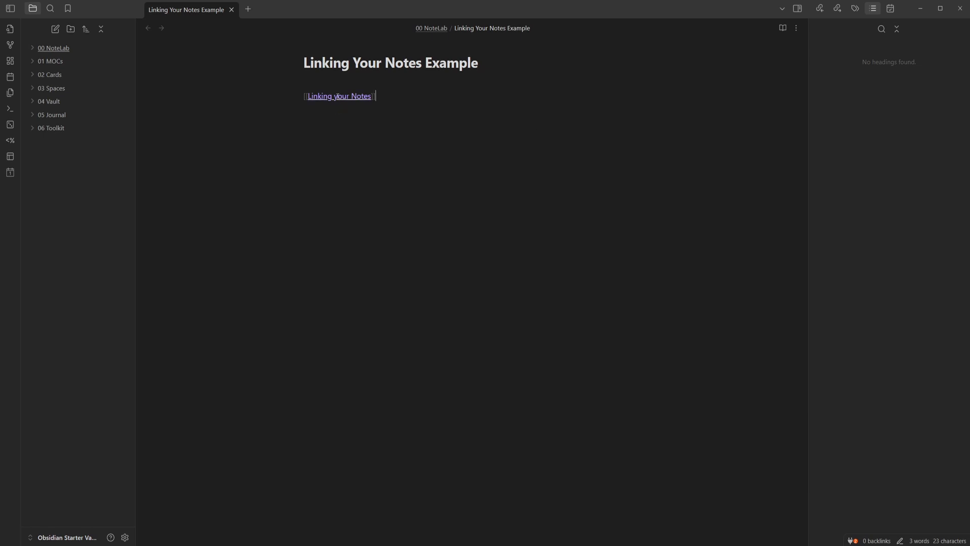
left_click(337, 96, "ctrl")
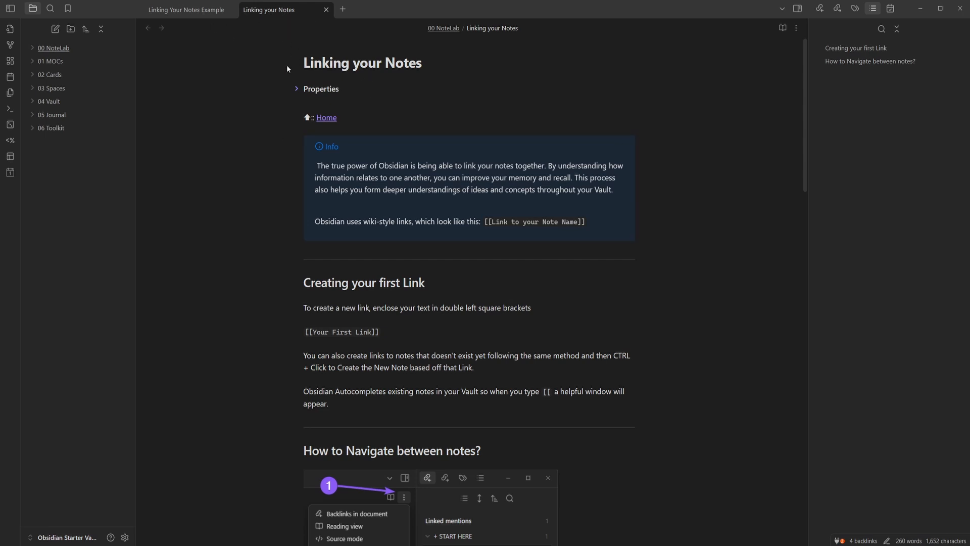
- Split the view to show Linking your Notes beside Linking Your Notes Example and close the duplicate tab
key("ctrl+p")
type("spli")
key("Return")
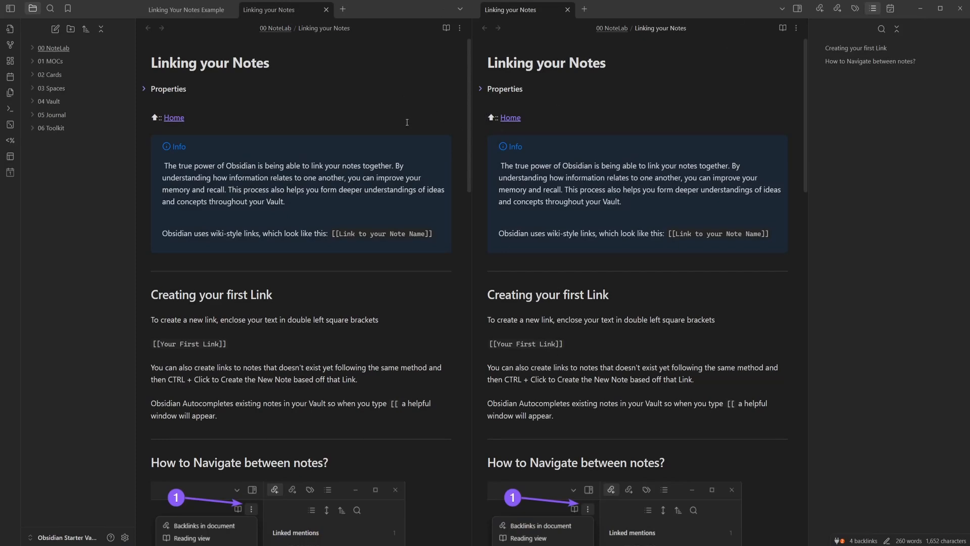
left_click(326, 10)
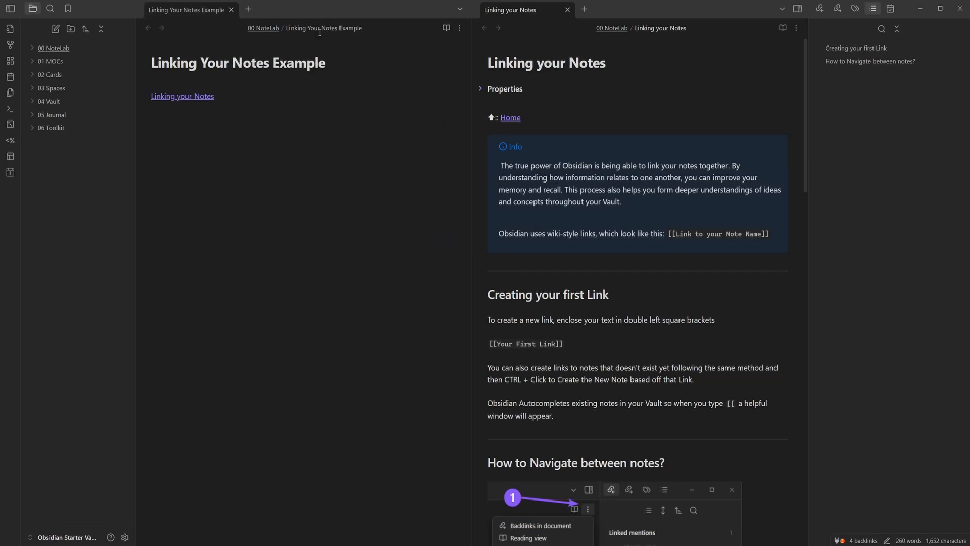
- Copy the info callout from Linking your Notes into Linking Your Notes Example below the link and show the example in reading view
left_click(277, 134)
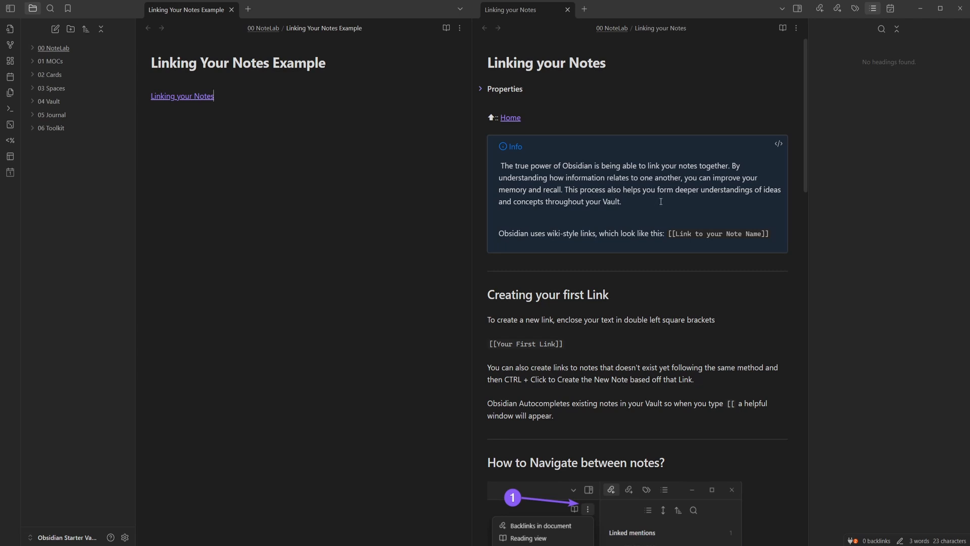
key("Return")
key("Return")
key("Return")
key("Return")
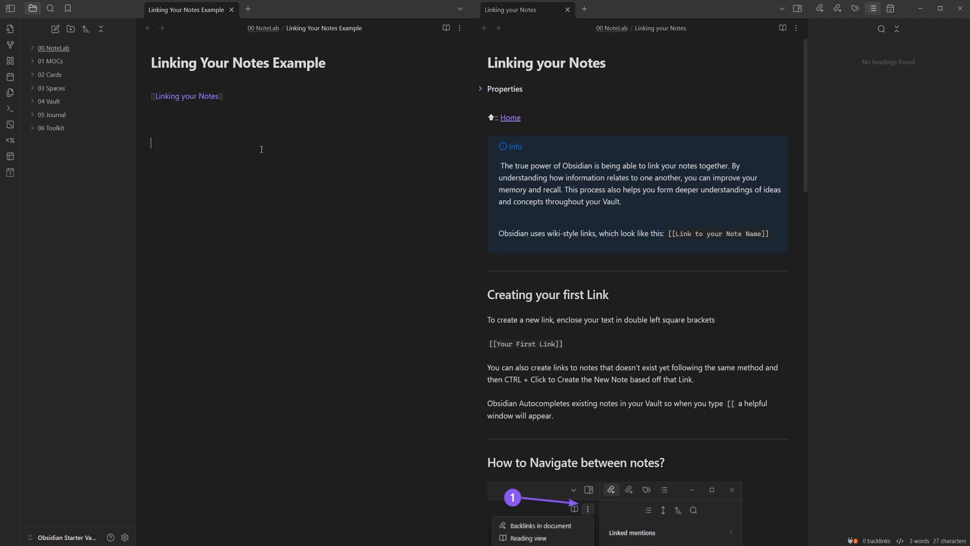
left_click(778, 217)
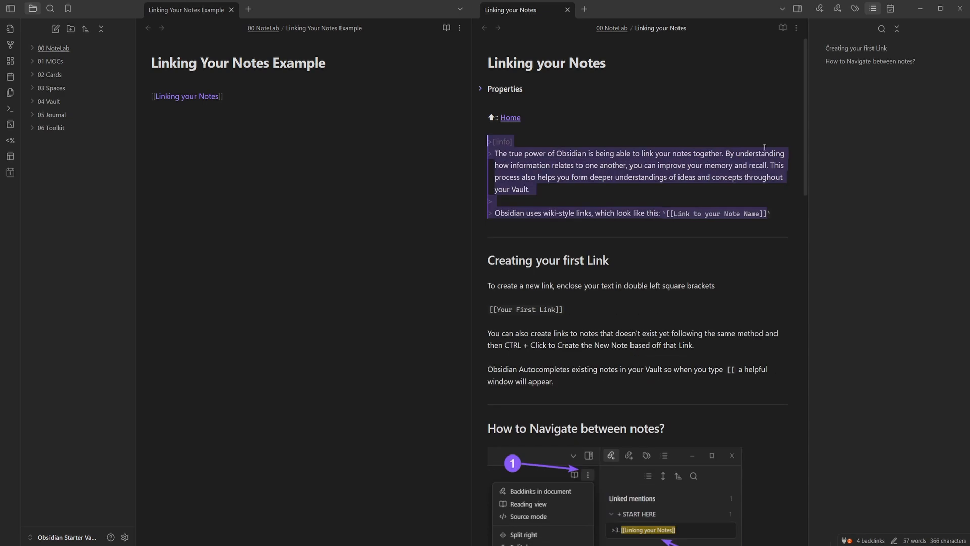
left_click_drag(779, 216, 489, 138)
left_click(315, 136)
type("> [!info] > The true power of Obsidian is being able to link your notes together. By understanding how information relates to one another, you can improve your memory and recall. This process also helps you form deeper understandings of ideas and concepts throughout your Vault. > > Obsidian uses wiki-style links, which look like this: `[[Link to your Note Name]]`")
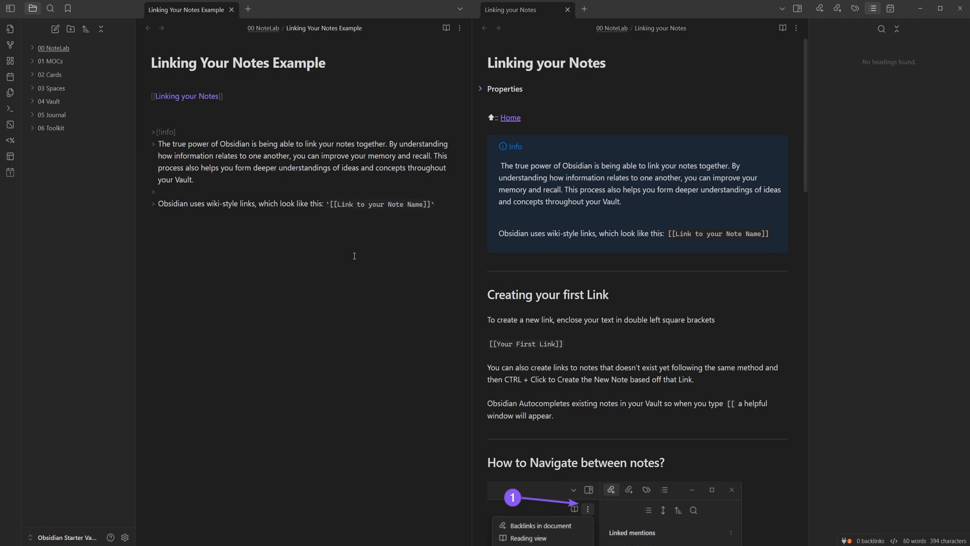
left_click(446, 27)
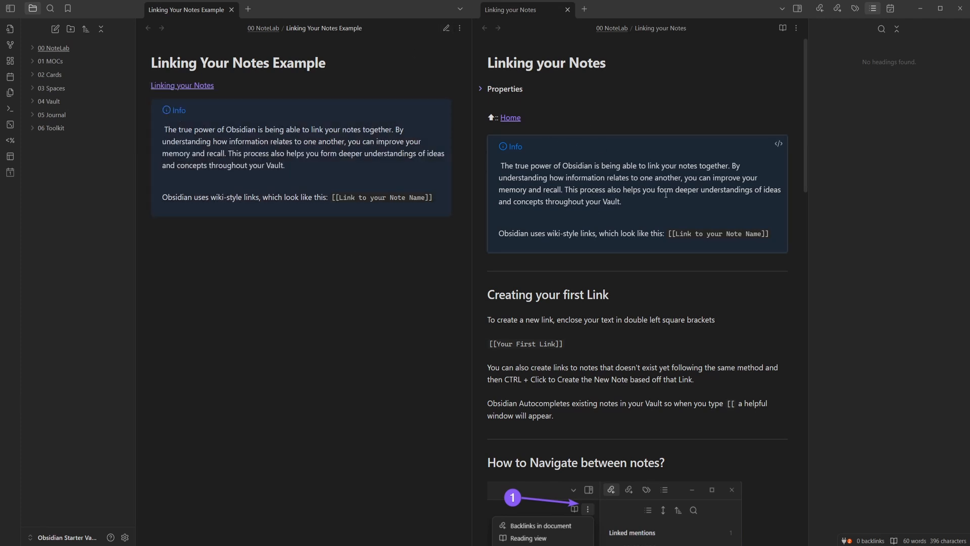
- Add "Made a change" after "your Vault." in the Linking your Notes callout and compare it with the copy in reading view
left_click(622, 191)
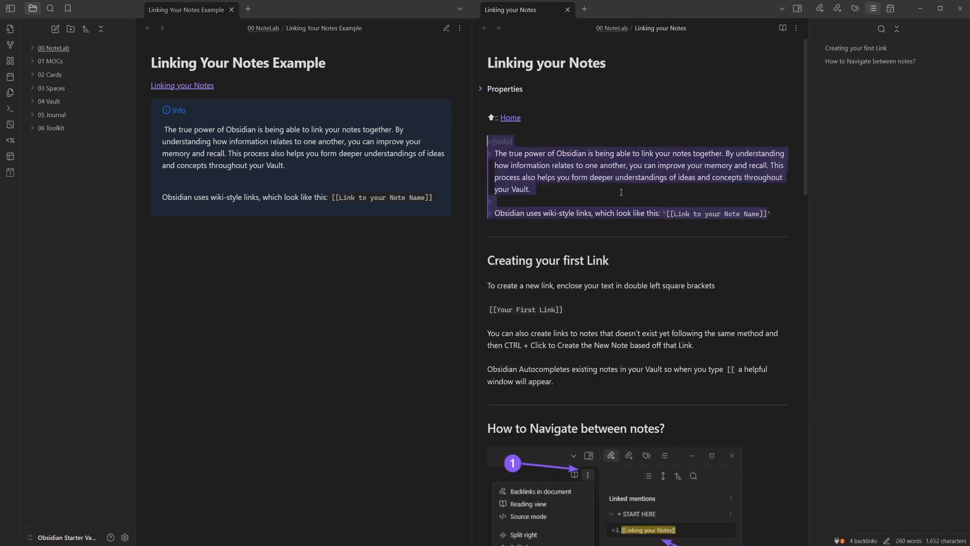
left_click(576, 194)
type("Made a change")
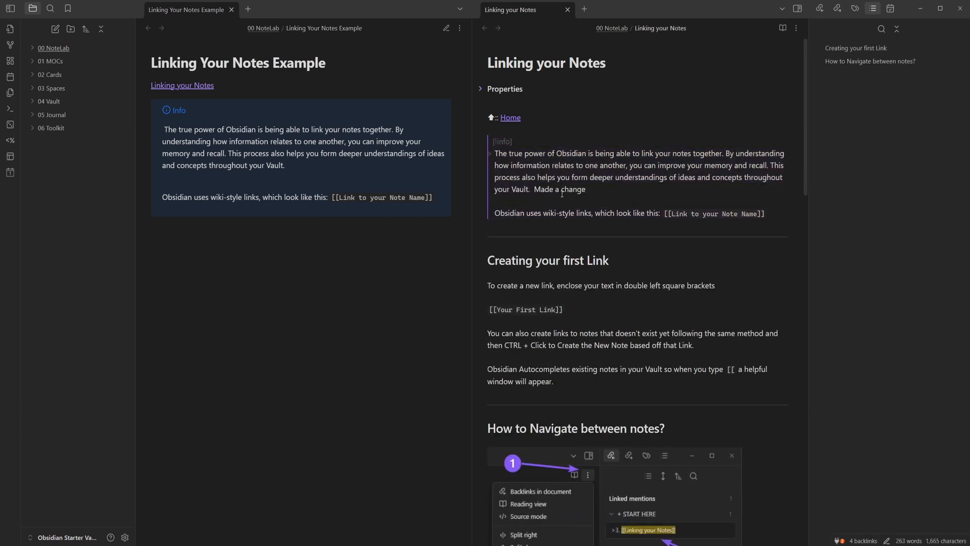
key("ctrl+e")
left_click_drag(258, 167, 289, 170)
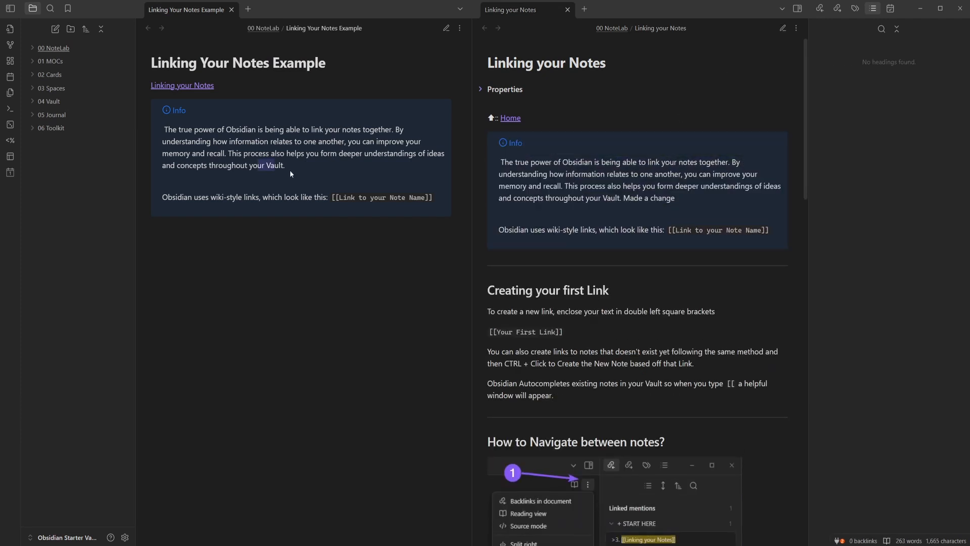
left_click(299, 171)
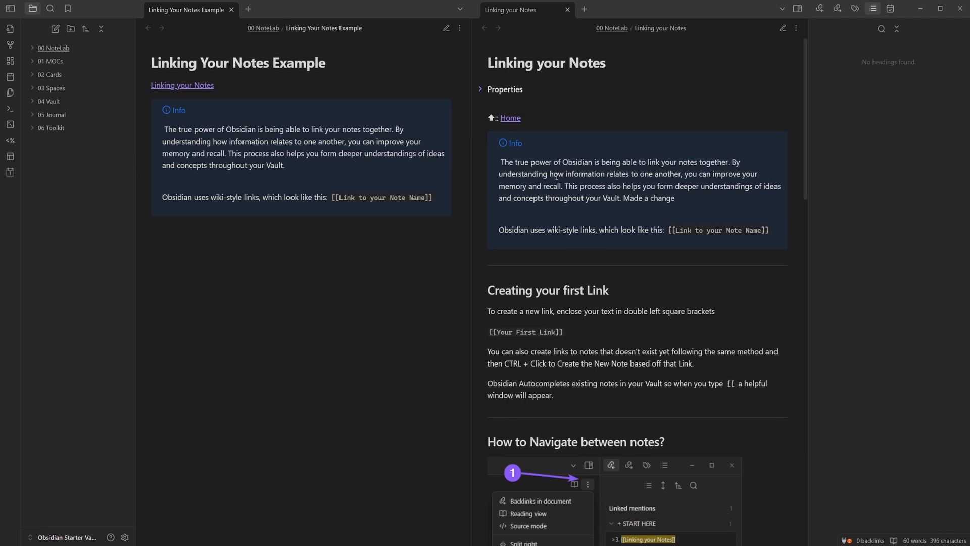
- Return Linking Your Notes Example to editing and delete the pasted info callout
left_click(442, 31)
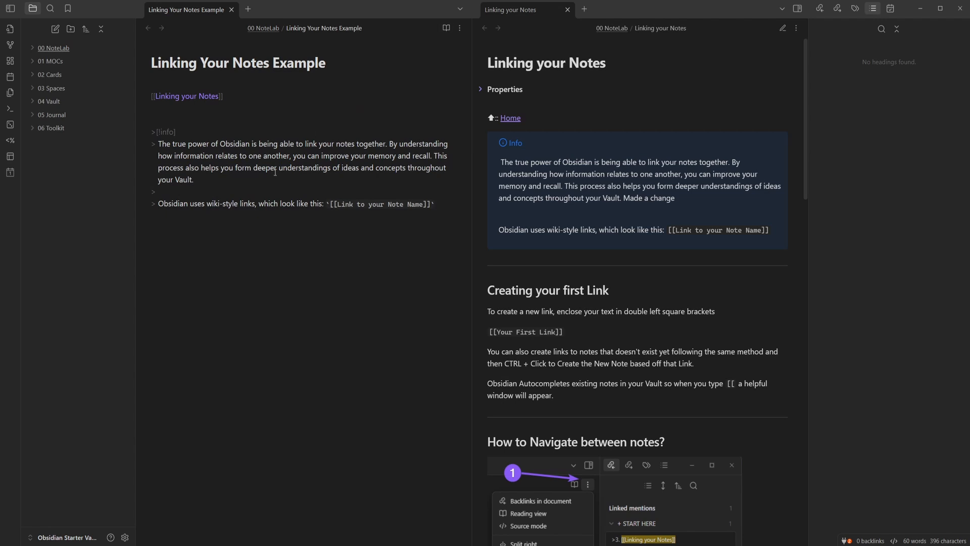
left_click_drag(442, 206, 147, 129)
key("BackSpace")
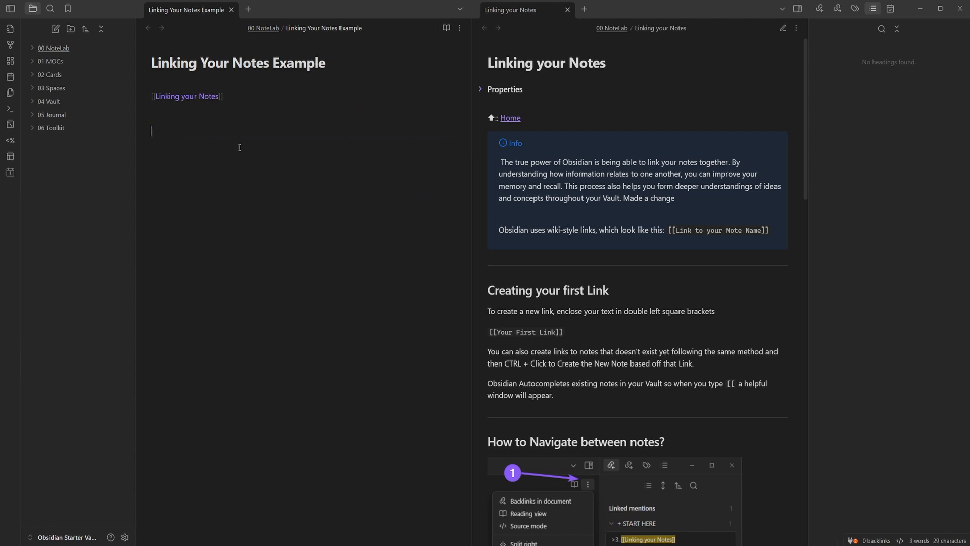
- Insert a block link to the info callout of Linking your Notes below the existing link
type("[[link")
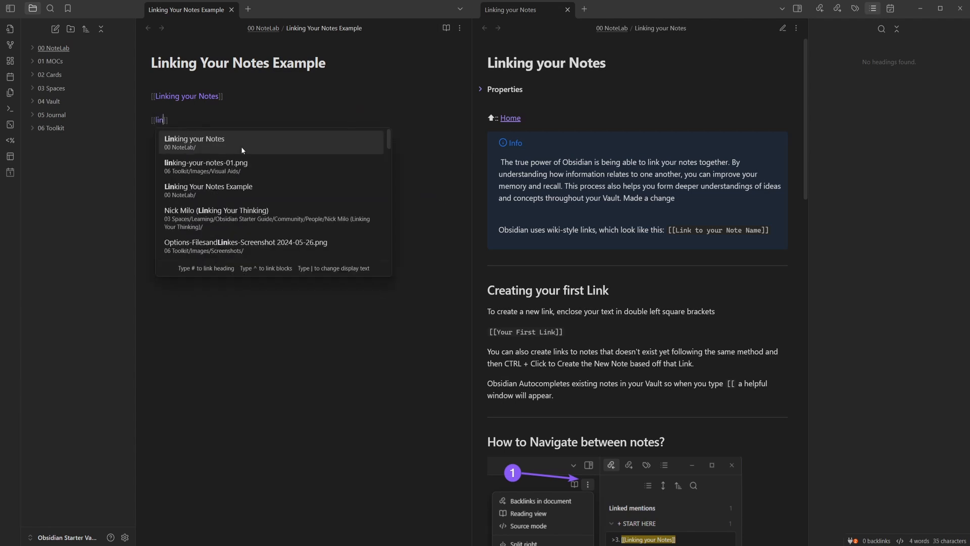
left_click(241, 148)
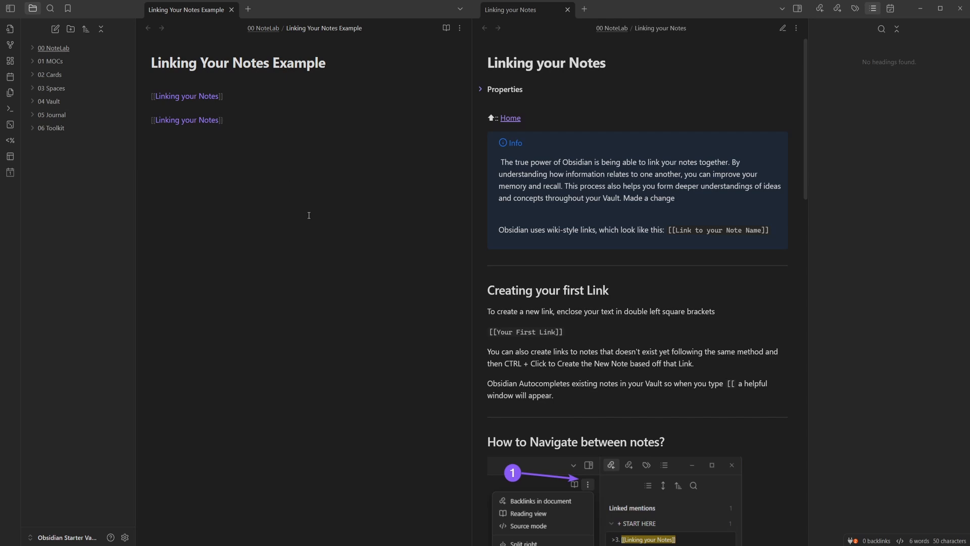
type("#")
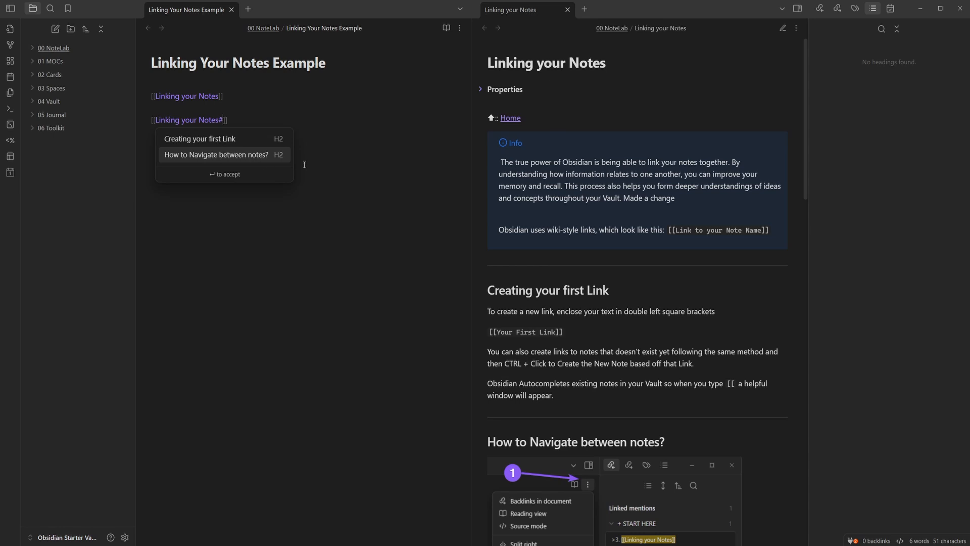
type("^")
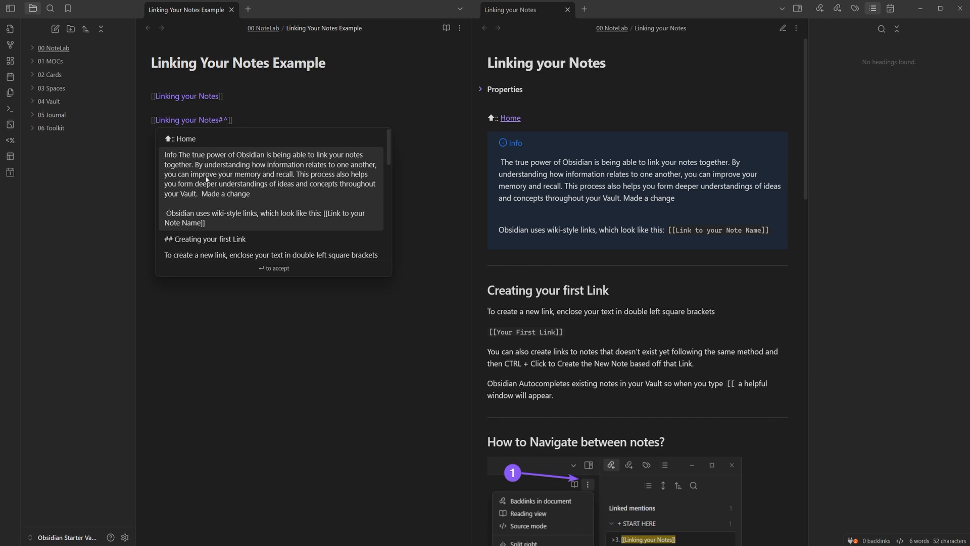
left_click(242, 179)
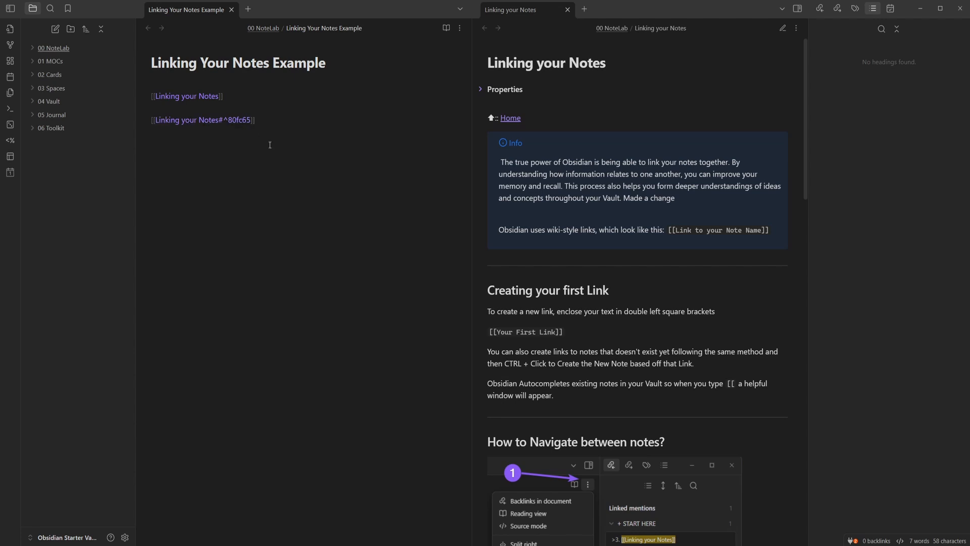
- Preview the block link's target in reading view, and embed the block by prefixing the link with "!"
left_click(446, 27)
mouse_move(231, 106)
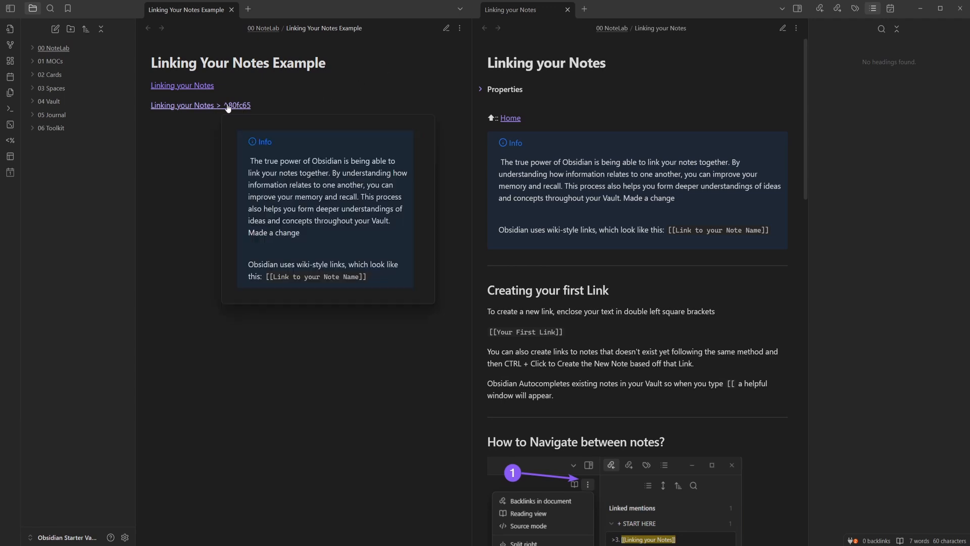
left_click(446, 28)
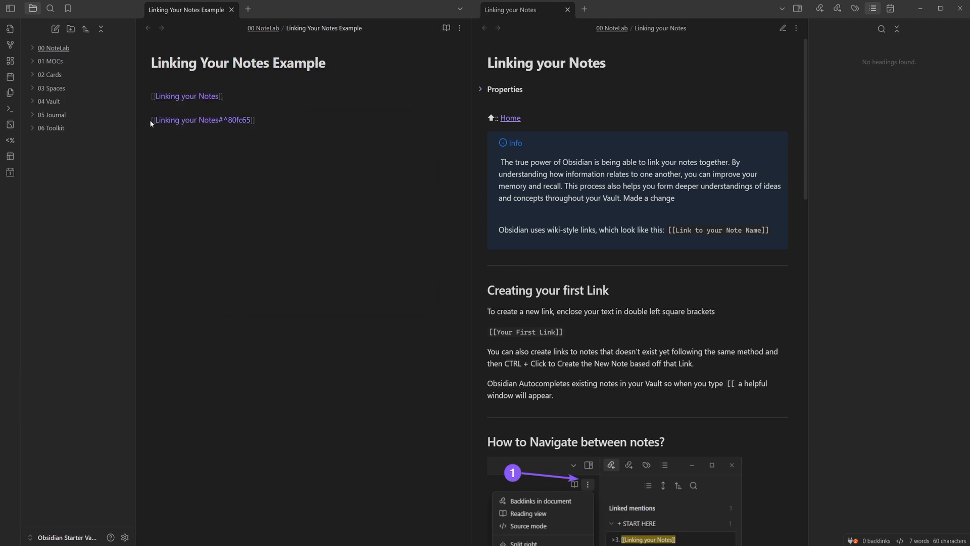
type("!")
key("ctrl+e")
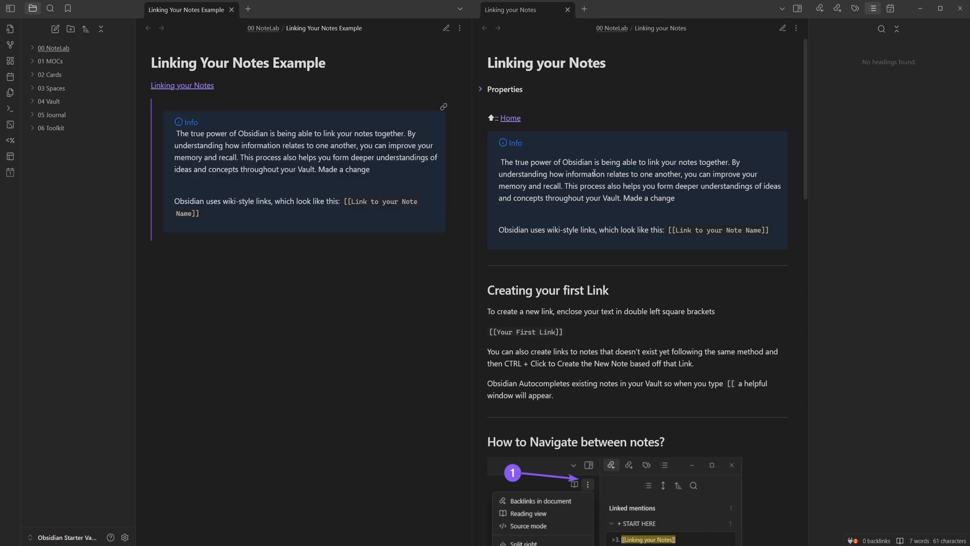
- Return Linking your Notes to editing and remove "Made a change" from its info callout
key("ctrl+e")
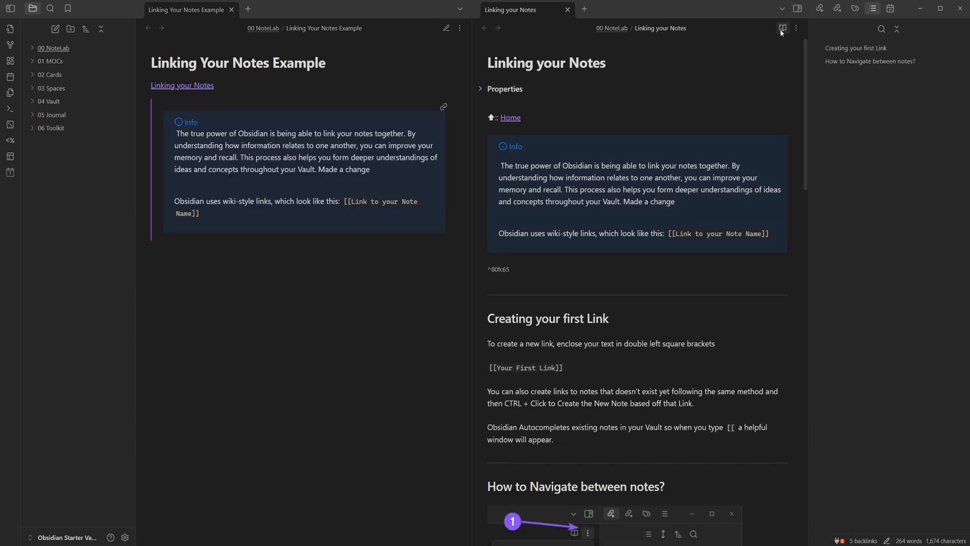
left_click_drag(623, 201, 675, 201)
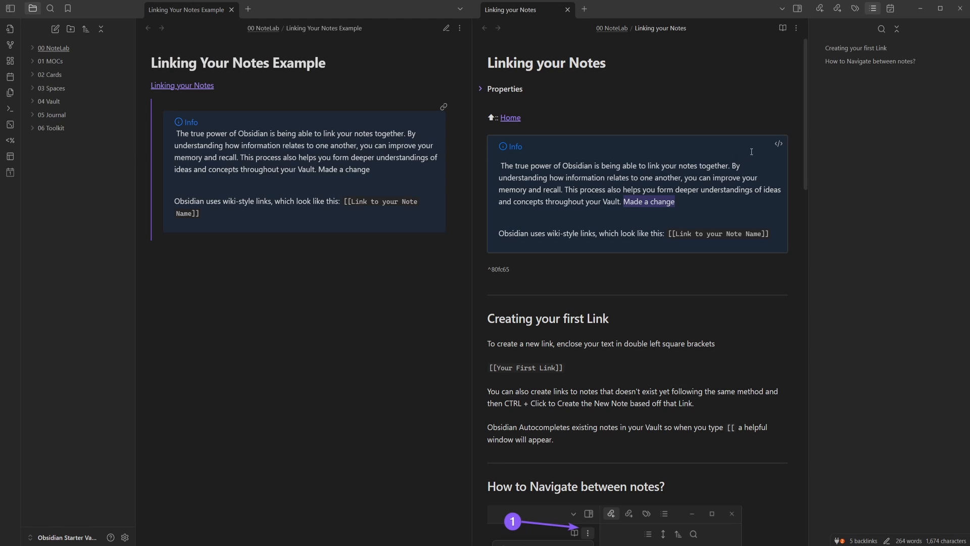
left_click(779, 144)
left_click_drag(589, 189, 531, 189)
key("BackSpace")
- Rename the block ID below the info callout in Linking your Notes to ^infolyn
left_click_drag(492, 235, 513, 234)
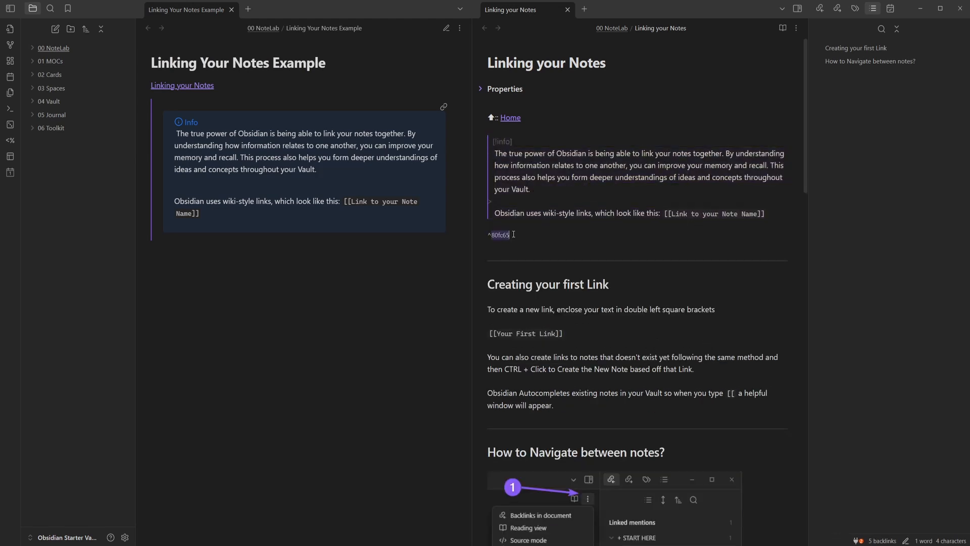
left_click(306, 292)
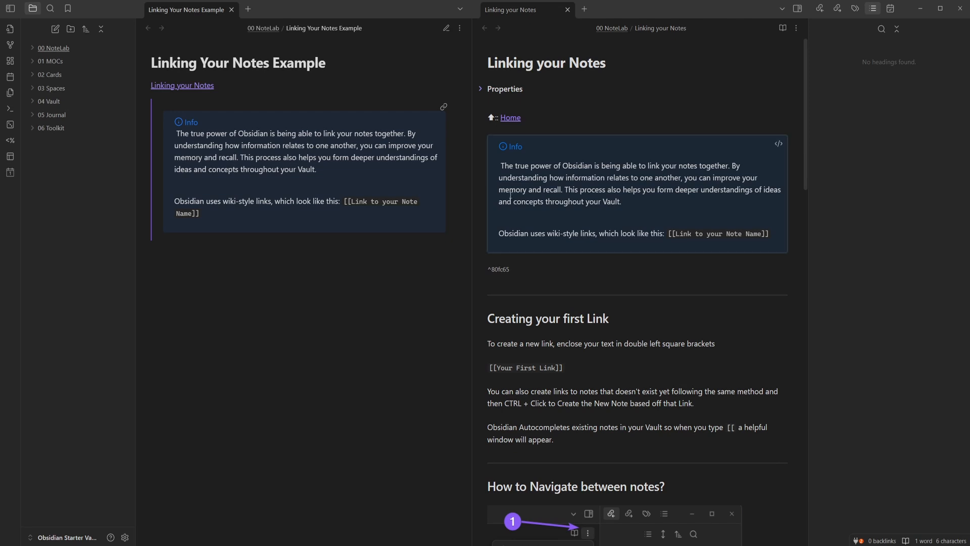
left_click_drag(492, 269, 507, 271)
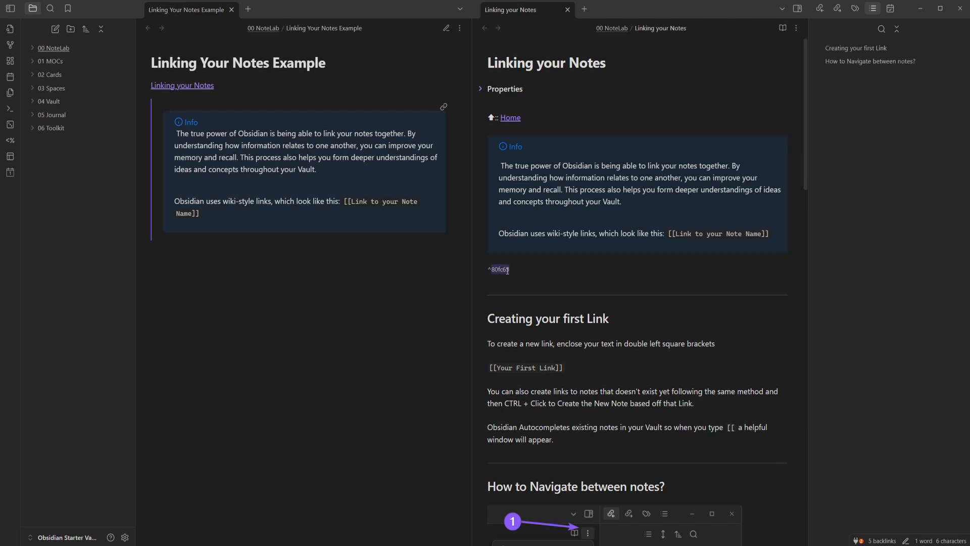
type("in")
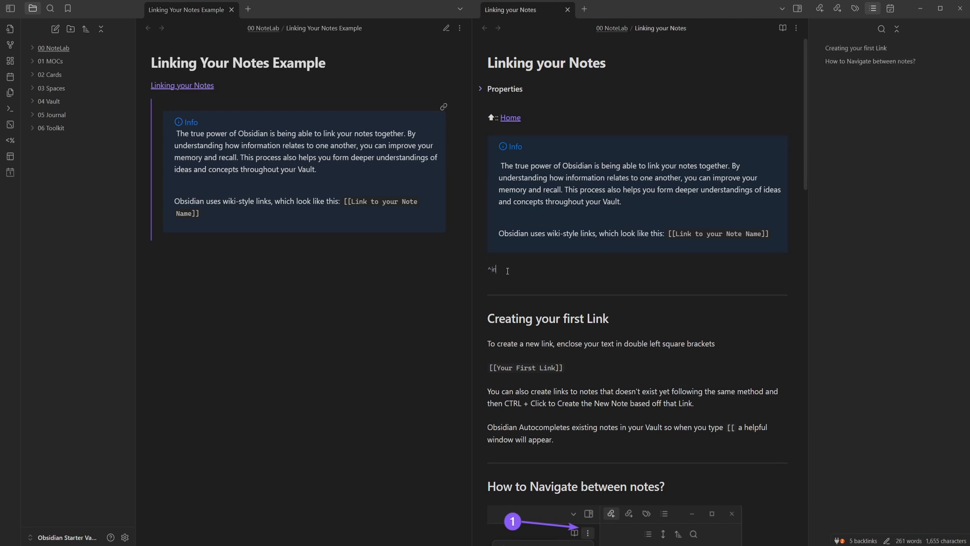
type("folyn")
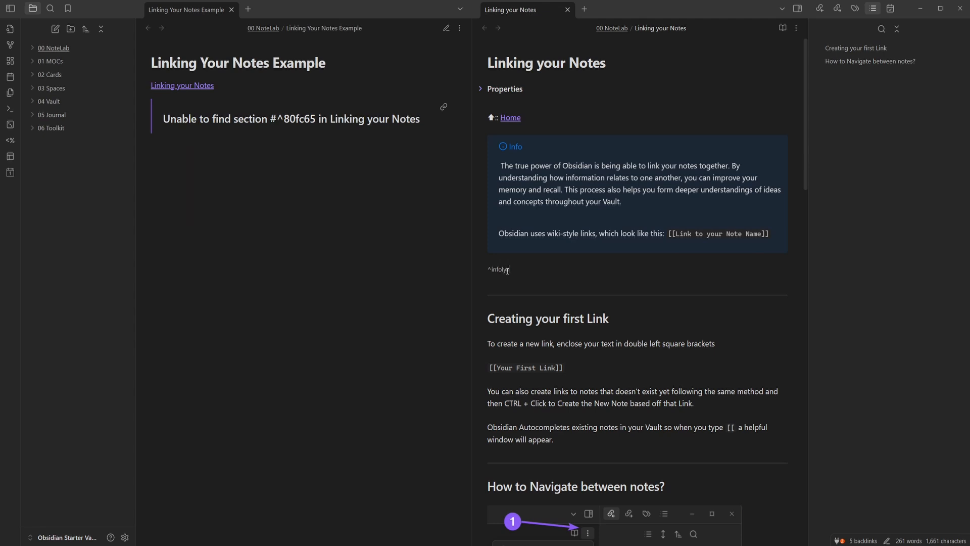
- Change the embed's block reference in Linking Your Notes Example to ^infolyn and switch back to reading view
left_click(411, 182)
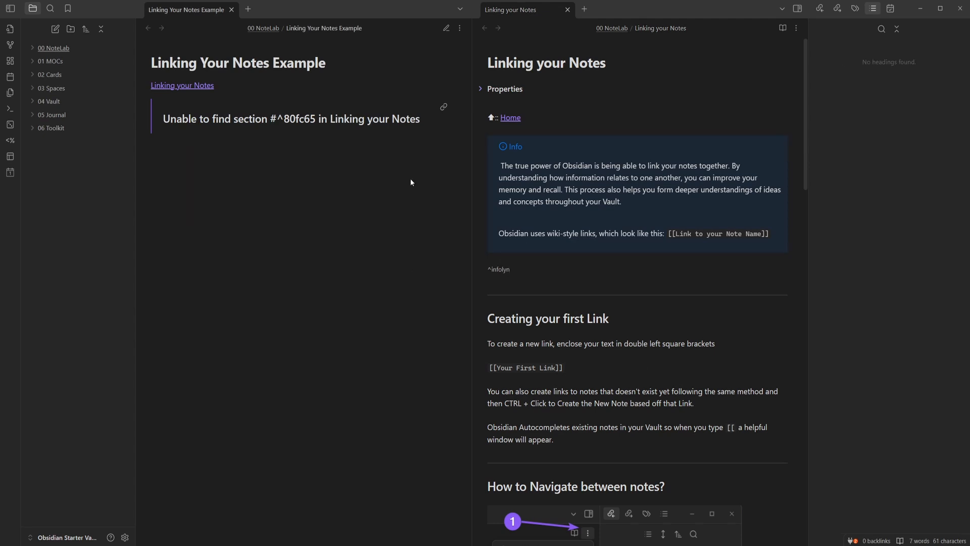
double_click(295, 120)
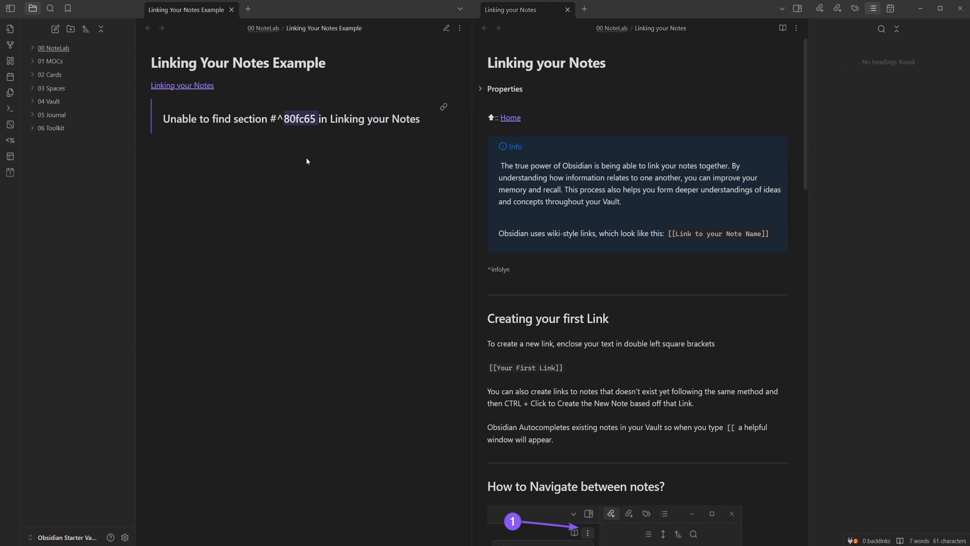
left_click(447, 29)
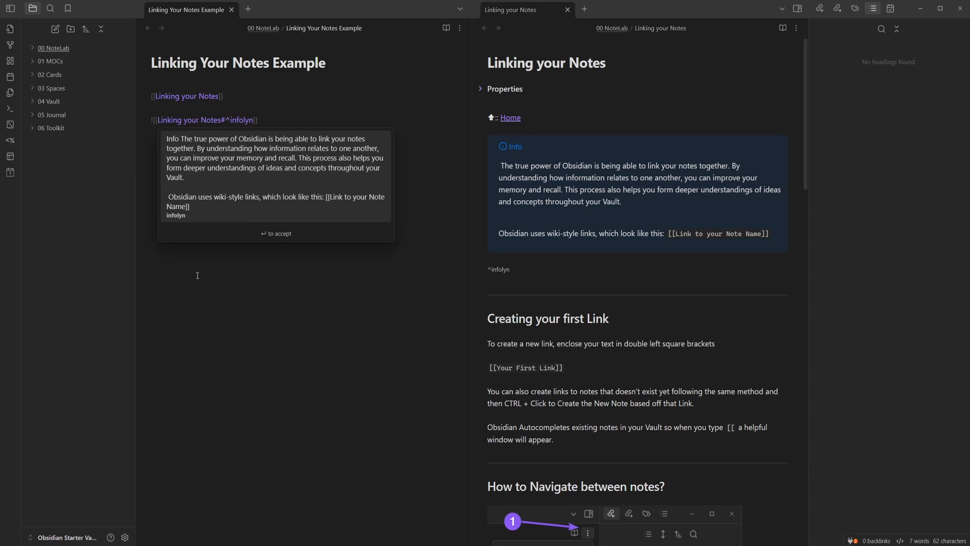
key("Escape")
key("ctrl+e")
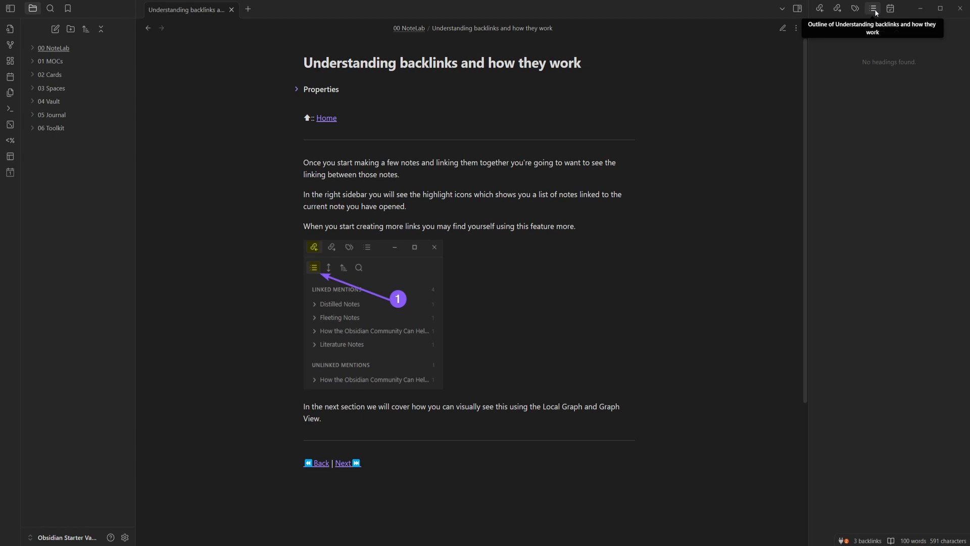
- Show the backlinks of Understanding backlinks and how they work, and open the Focus content map in the other vault with its backlinks
left_click(820, 8)
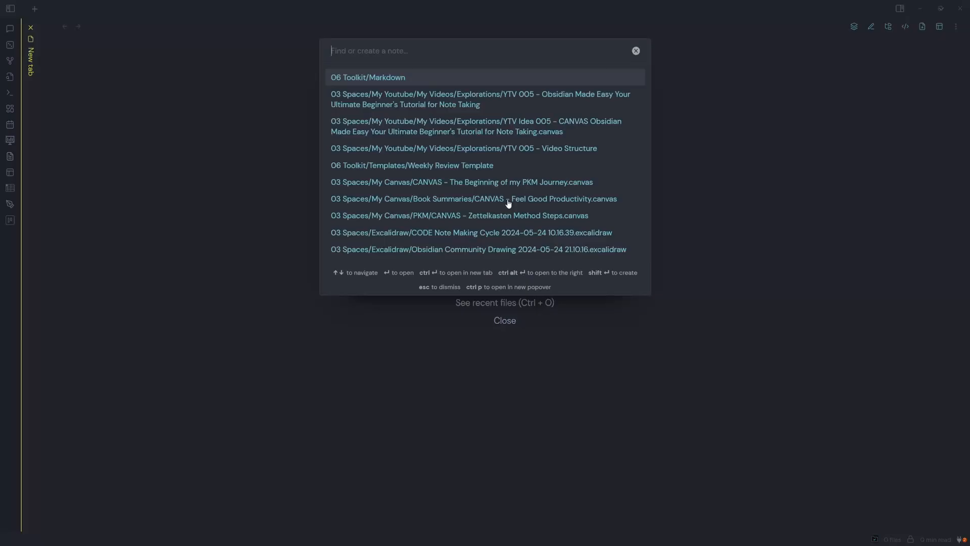
type("focu")
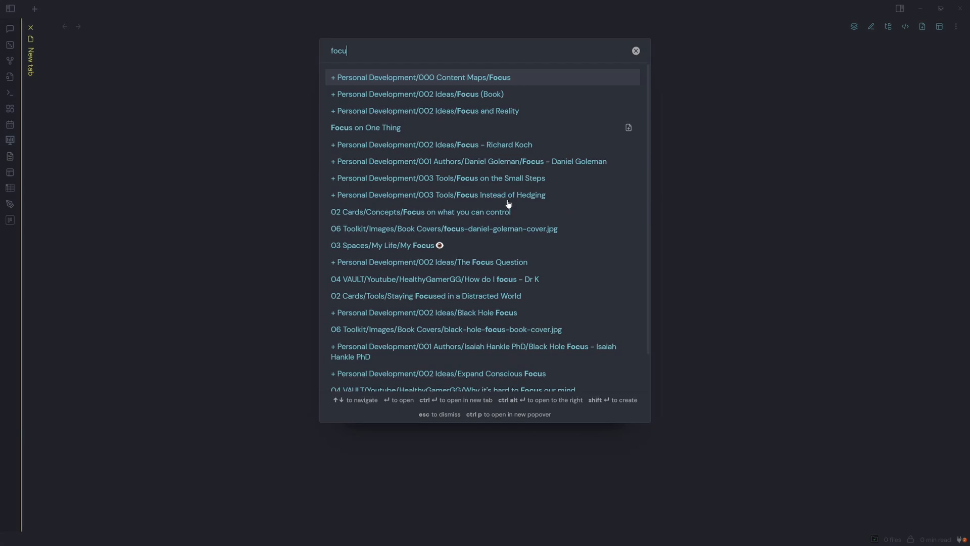
left_click(459, 79)
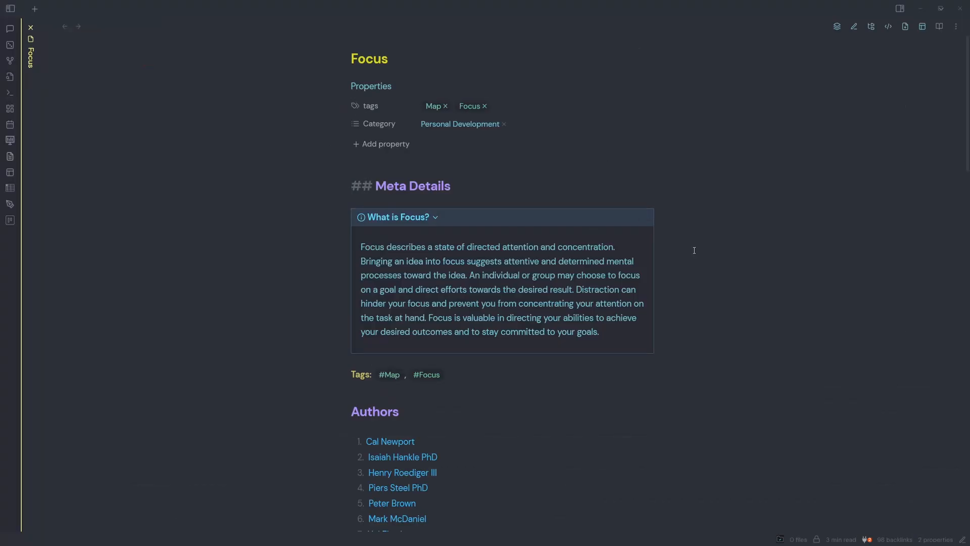
left_click(900, 8)
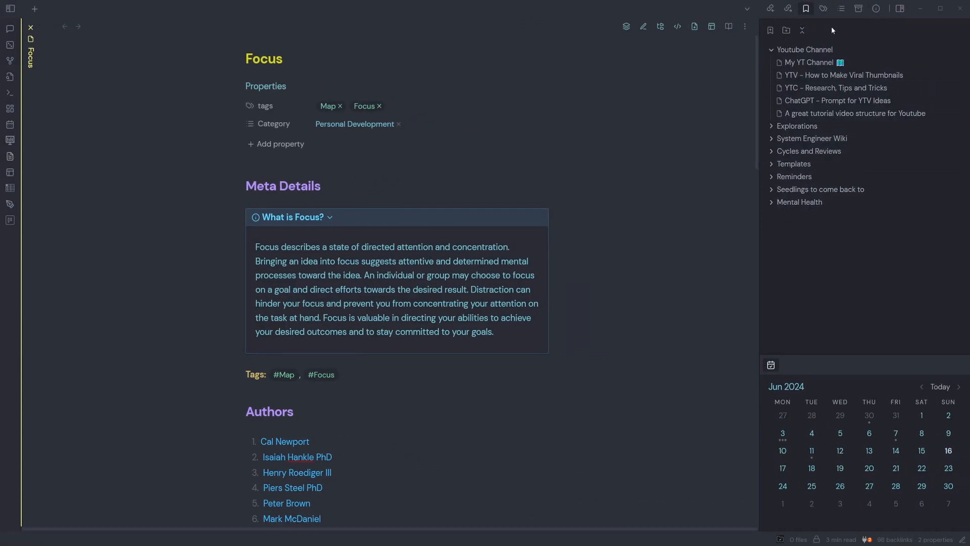
left_click(771, 8)
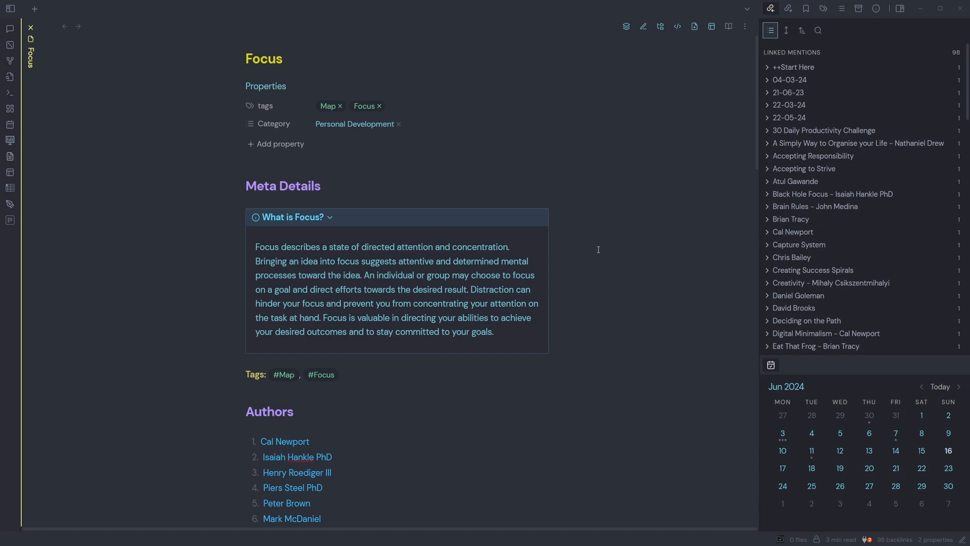
- Look through the Focus map's authors, books and action items, and examine its linked mentions
scroll(598, 250, "down", 5)
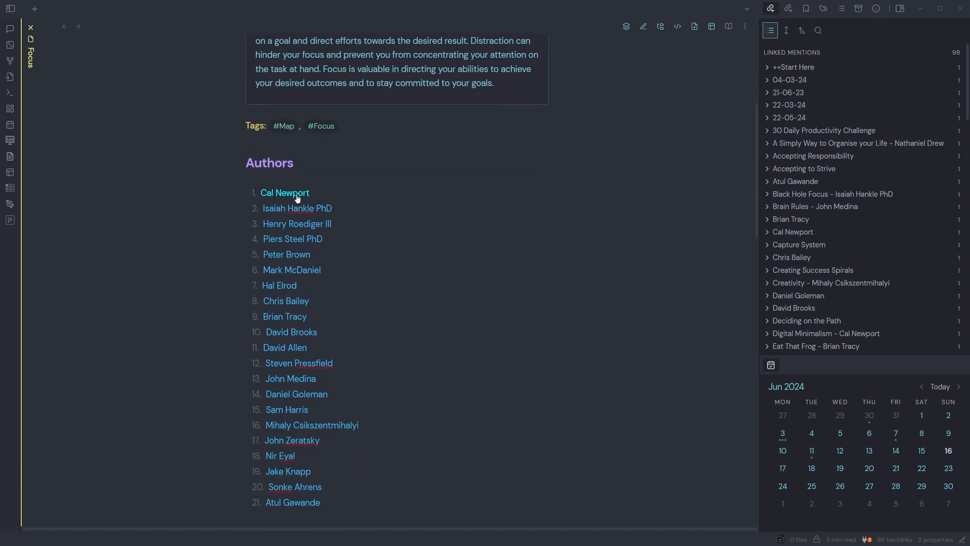
scroll(282, 403, "down", 5)
scroll(282, 403, "up", 4)
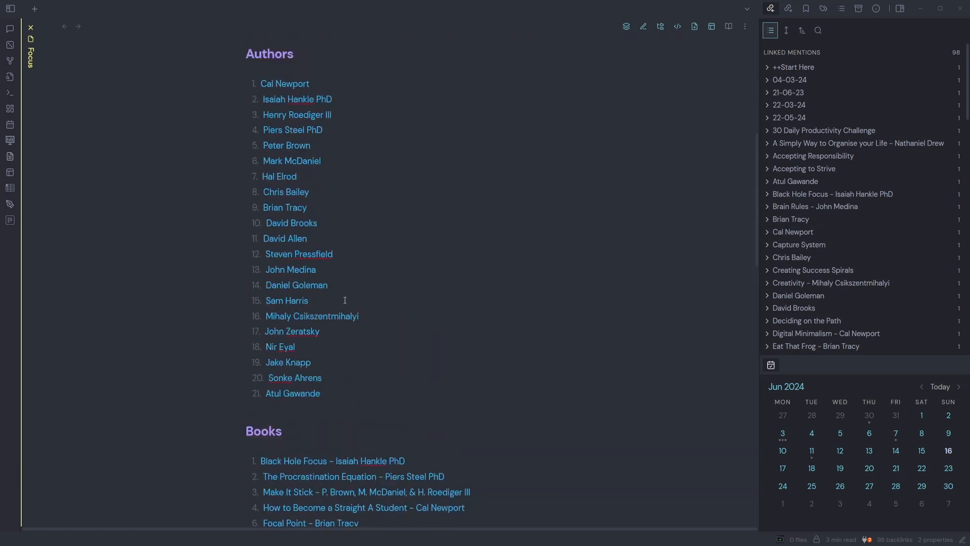
scroll(437, 243, "down", 8)
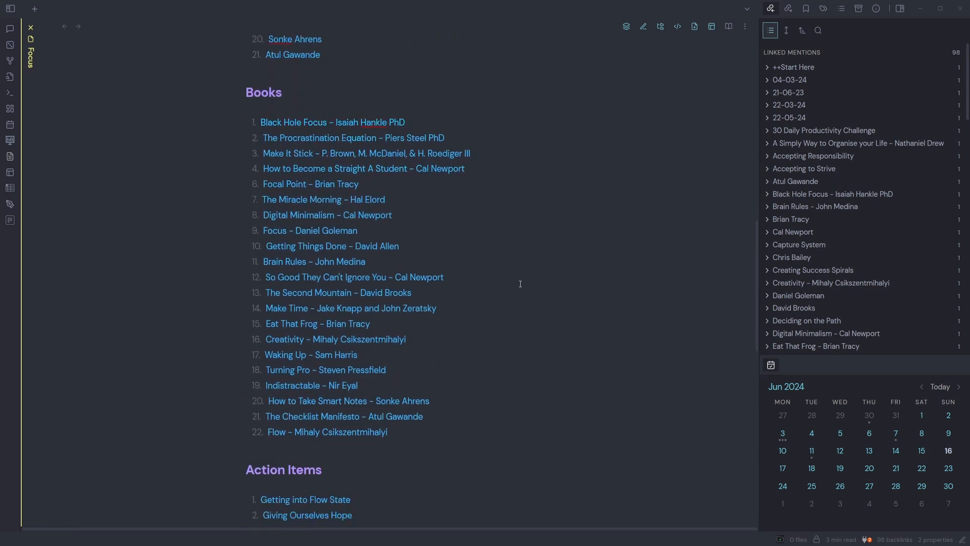
scroll(536, 283, "down", 7)
scroll(534, 315, "down", 1)
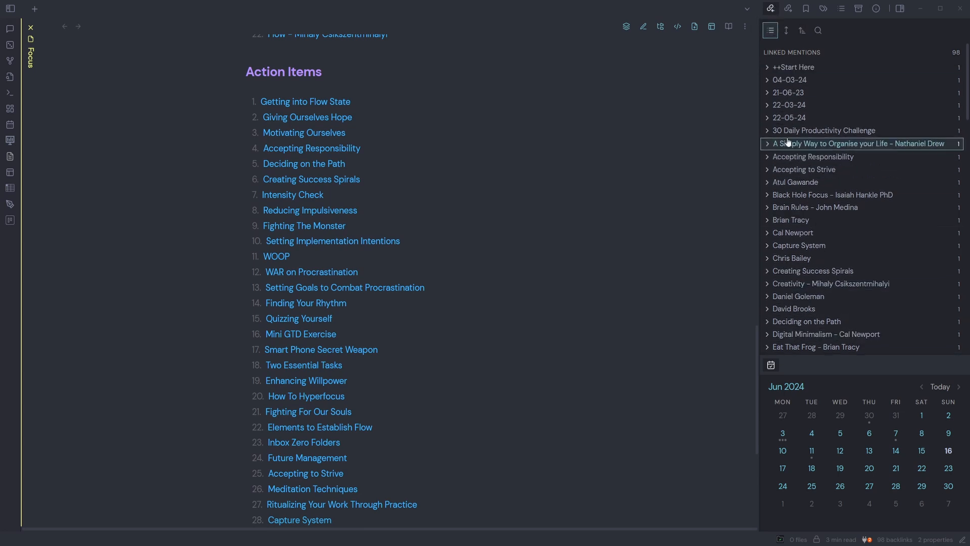
scroll(789, 142, "down", 10)
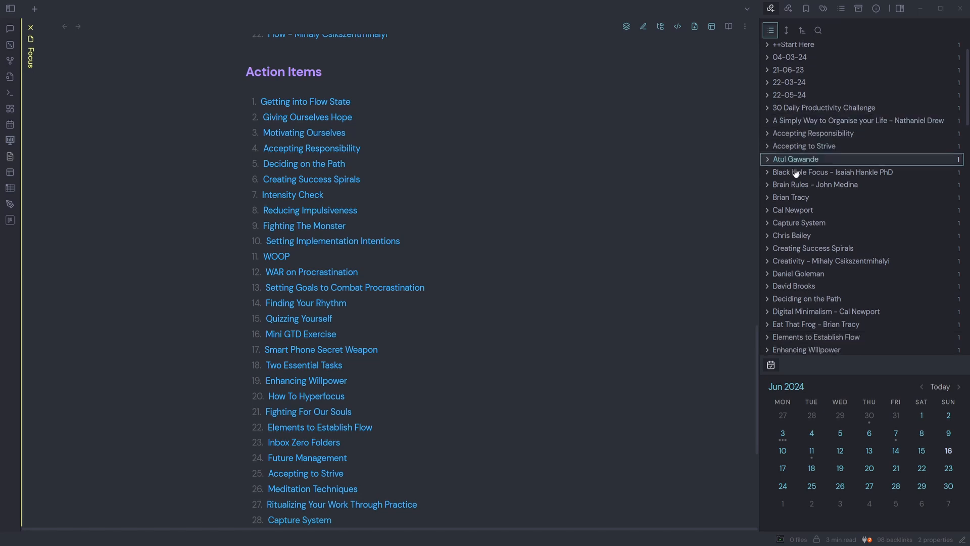
scroll(791, 234, "down", 7)
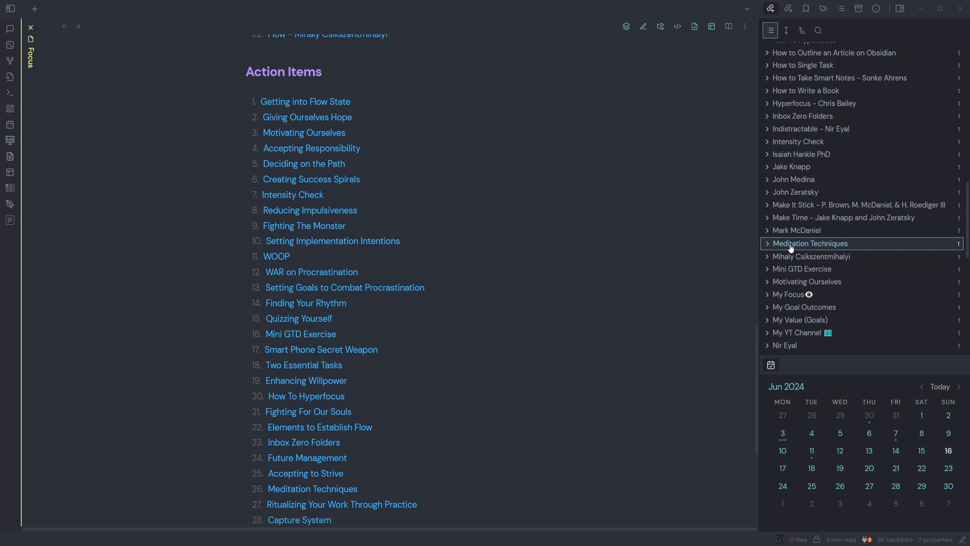
scroll(796, 151, "up", 15)
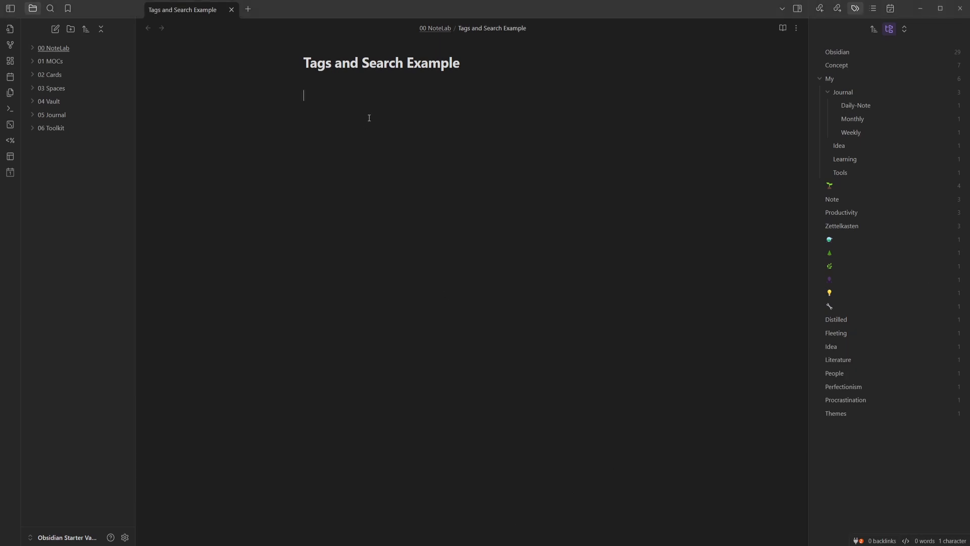
- Add the tag #Obsidian at the start of the Tags and Search Example note in the starter vault
type("#Ob")
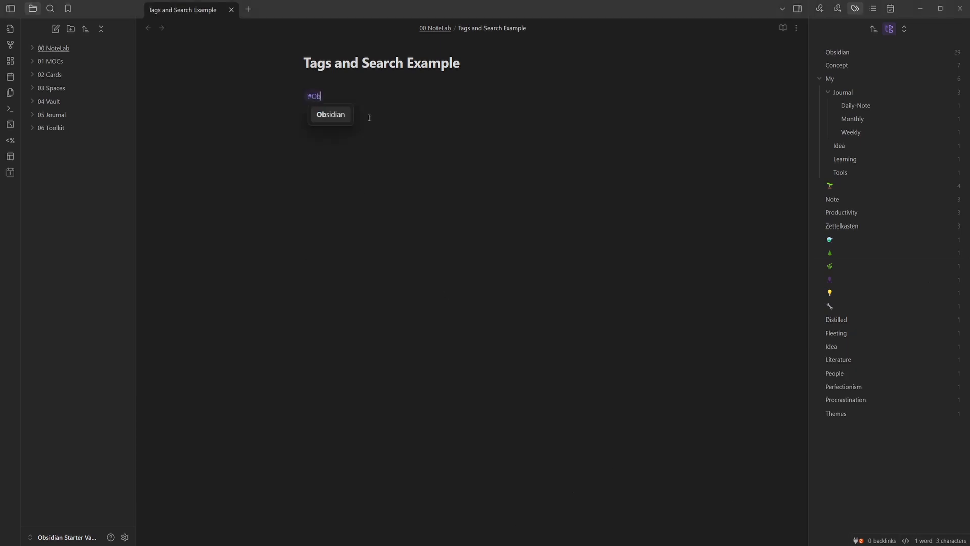
type("sidian")
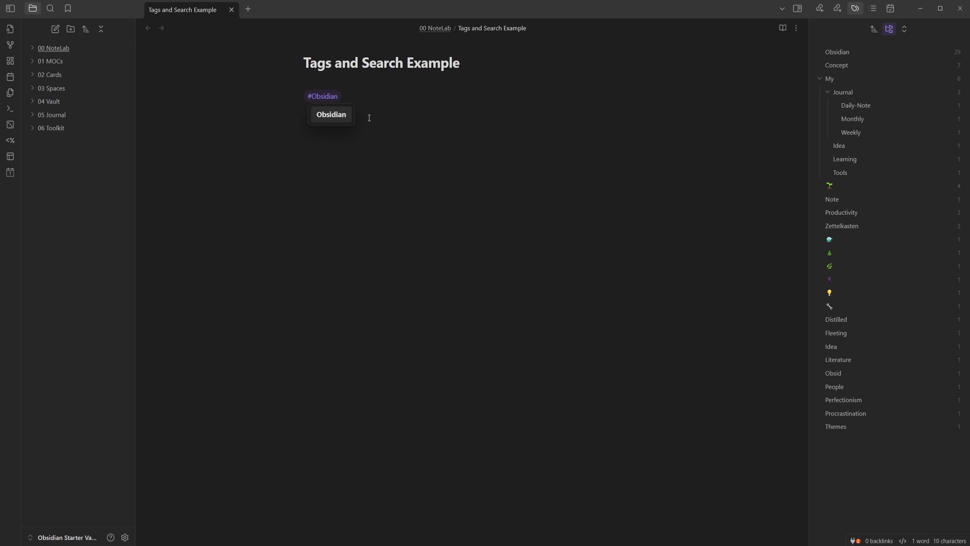
left_click(331, 115)
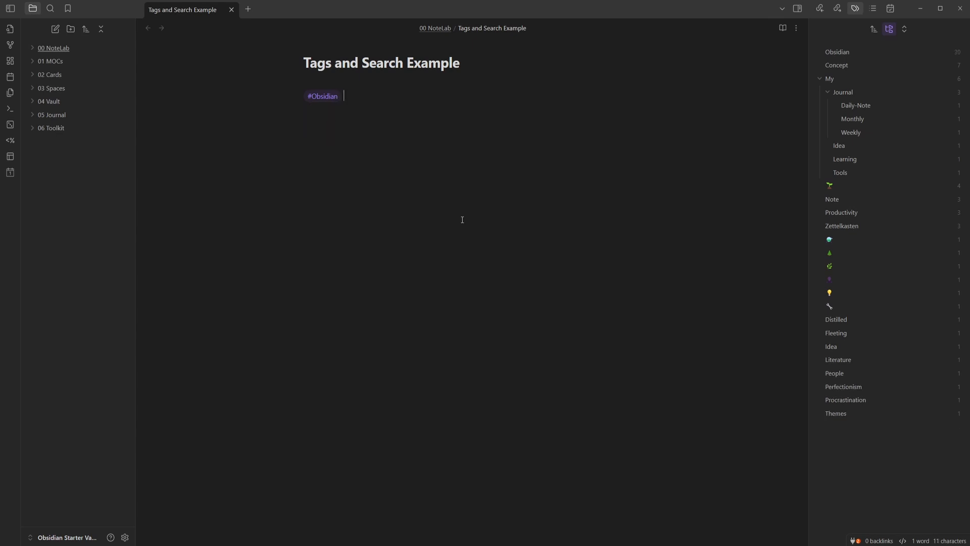
- Below the tag, write "Obsidian Properties are also know as YAML" followed by the bullet "YAML stands for 'YAML Ain't Markup Language'"
key("Return")
key("Return")
type("Obsidian Properties are also kno")
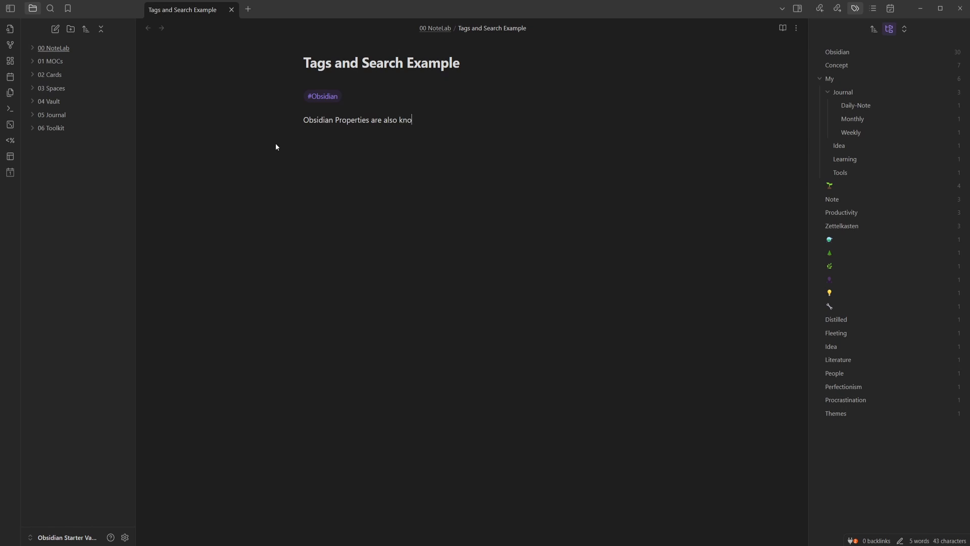
type("w as YAML")
key("Return")
key("Return")
type("- YAML stands for 'YAML Ain't Mar")
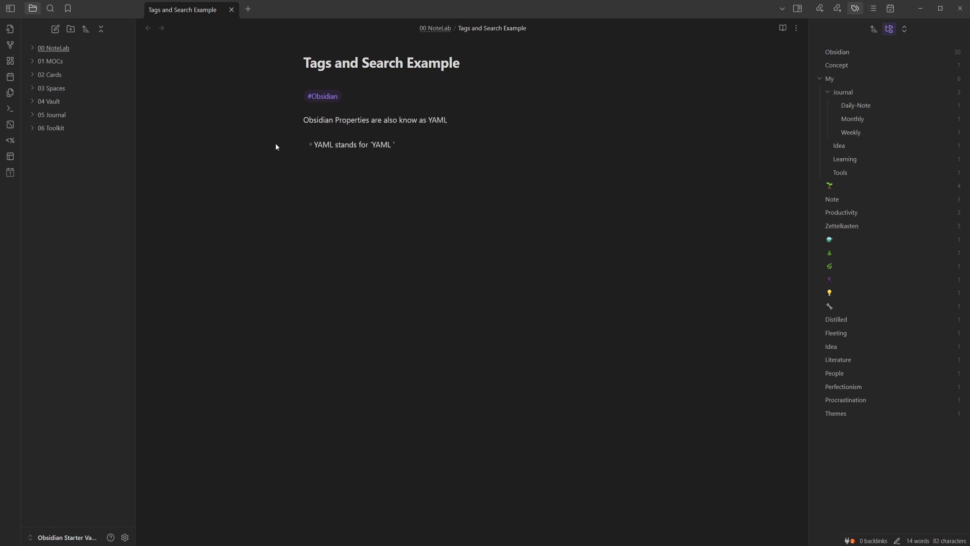
type("kup Language'")
- Add the bullet "To add Tags as Property (YAML) to your note you need to enter the Syntax below at the very top of your note."
key("Return")
type("To add Tags as Property ")
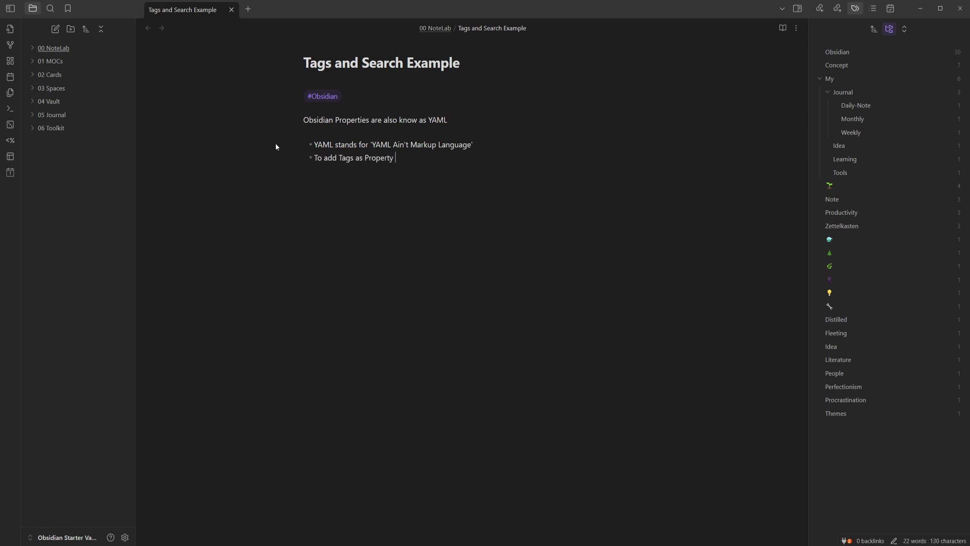
type("(YAML) to your note you need to enter the Syntax below at the very top of your note.")
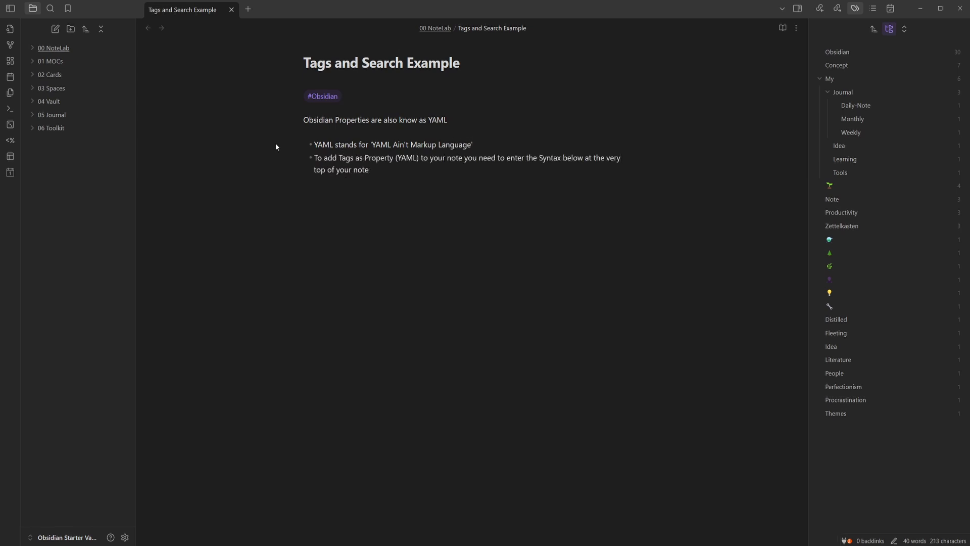
- Add a markdown code block containing Date-Created: 2024-05-26, tags "#Obsidian", Type "[[Obsidian Guide]]", Related "[[Obsidian Starter Guide]]", and the bullet "Let's try it out now :)"
key("Return")
key("Return")
type("```markdown")
key("Return")
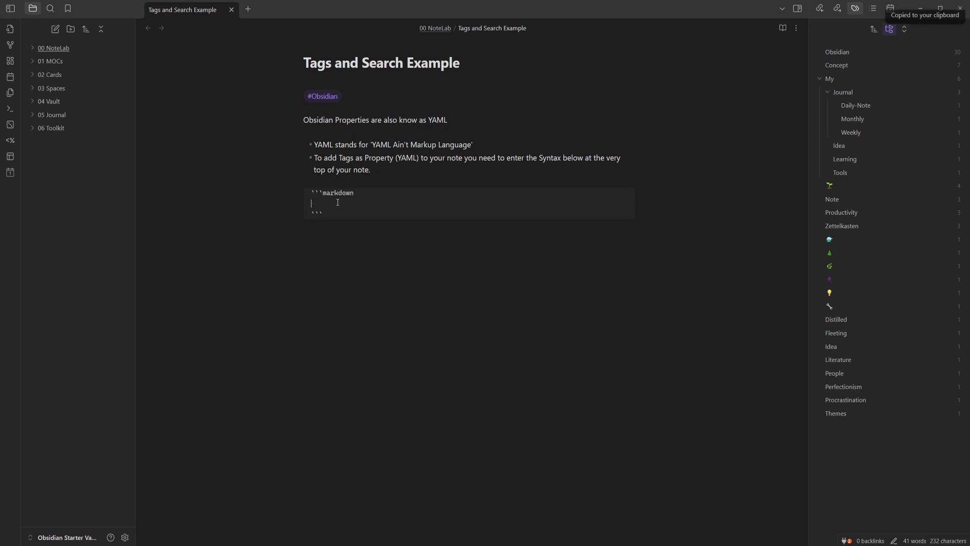
type("--- Date-Created: 2024-05-26 tags:   - \"#Obsidian\" Type: \"[[Obsidian Guide]]\" Related:   - \"[[Obsidian Starter Guide]]\" ---")
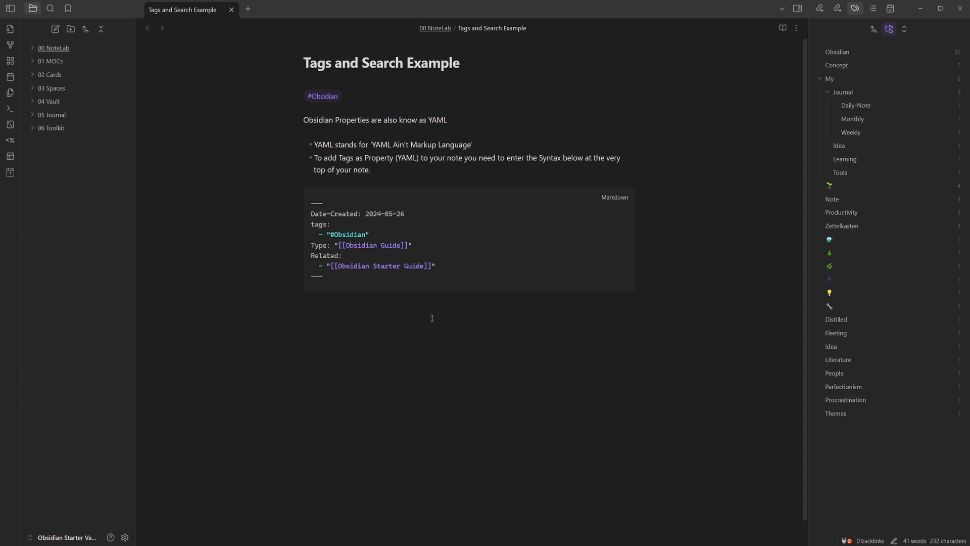
type("- Let's try it out now :)")
- Copy the YAML lines from the code block and, in source mode, paste them at the very top of the note
left_click_drag(323, 277, 311, 203)
key("ctrl+c")
left_click(797, 28)
left_click(732, 75)
left_click(308, 96)
key("Return")
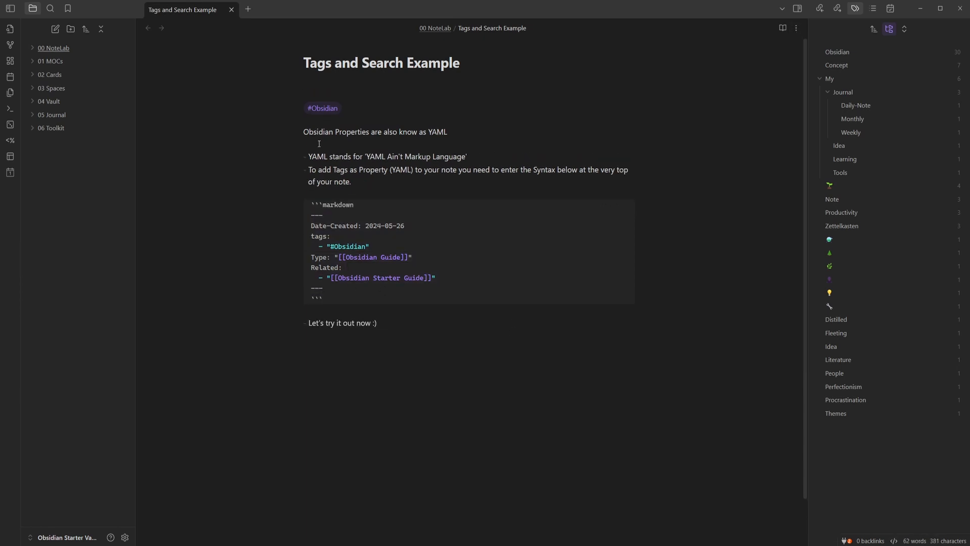
key("ctrl+v")
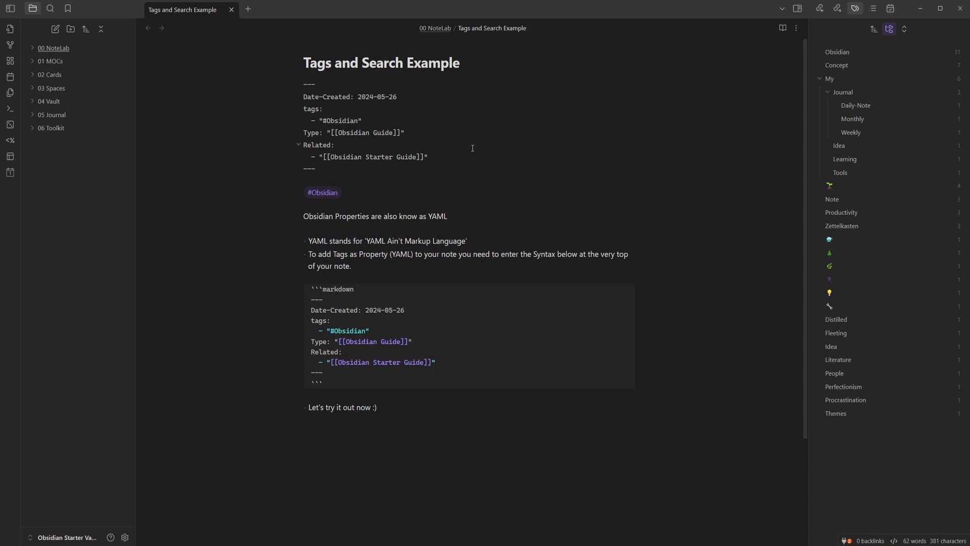
- Show the note in reading view, and collapse and expand its Properties section
left_click(783, 28)
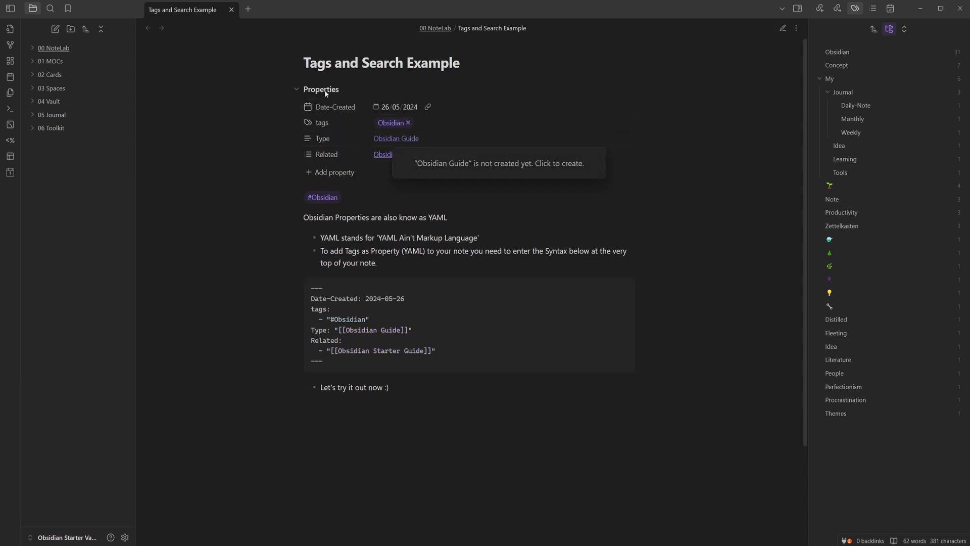
left_click(296, 89)
left_click(295, 89)
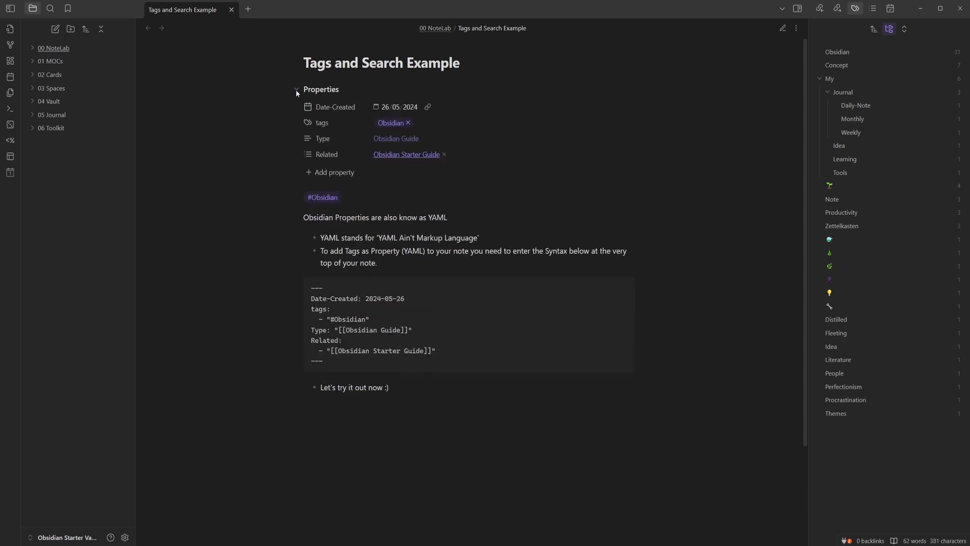
left_click(295, 90)
left_click(296, 89)
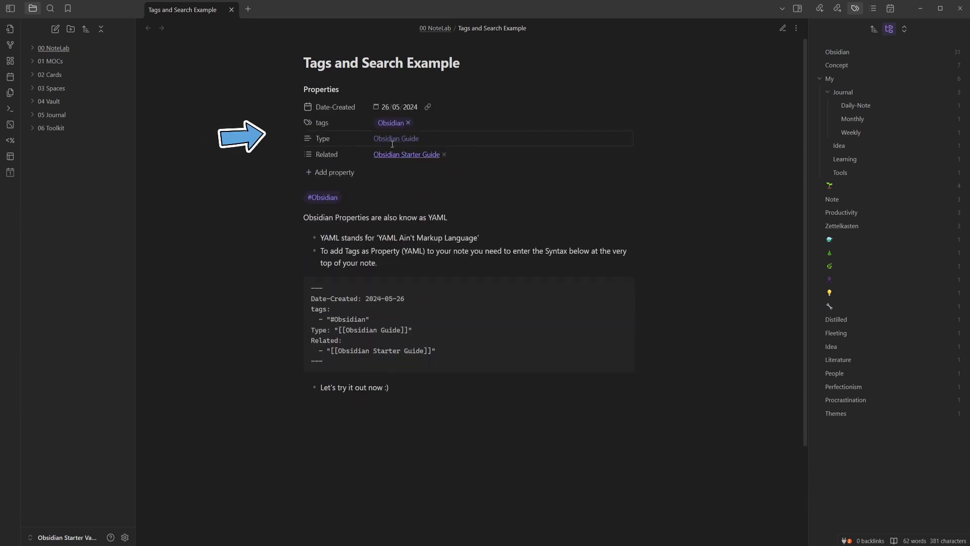
- Remove the Obsidian tag from the tags property and enter Obsidian there again
left_click(408, 123)
left_click(392, 122)
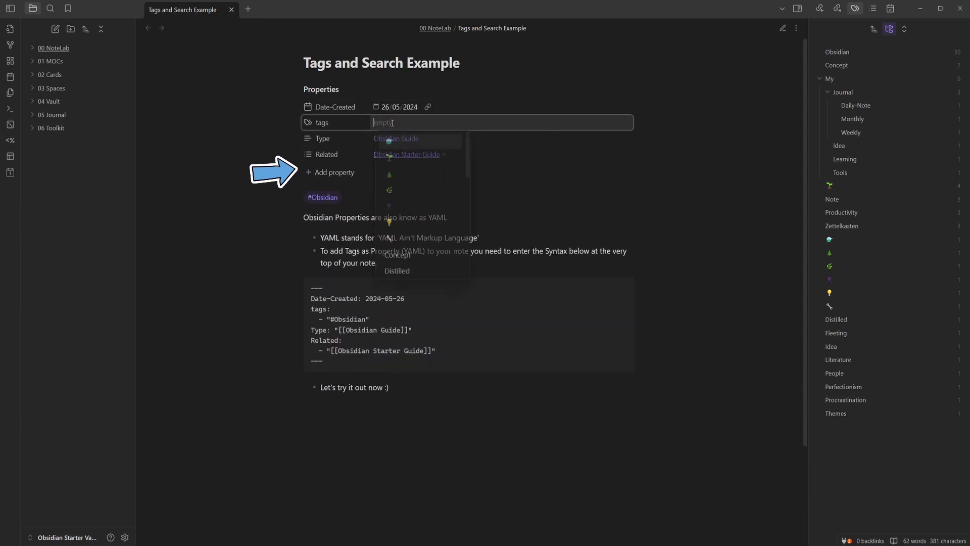
type("Obsidian")
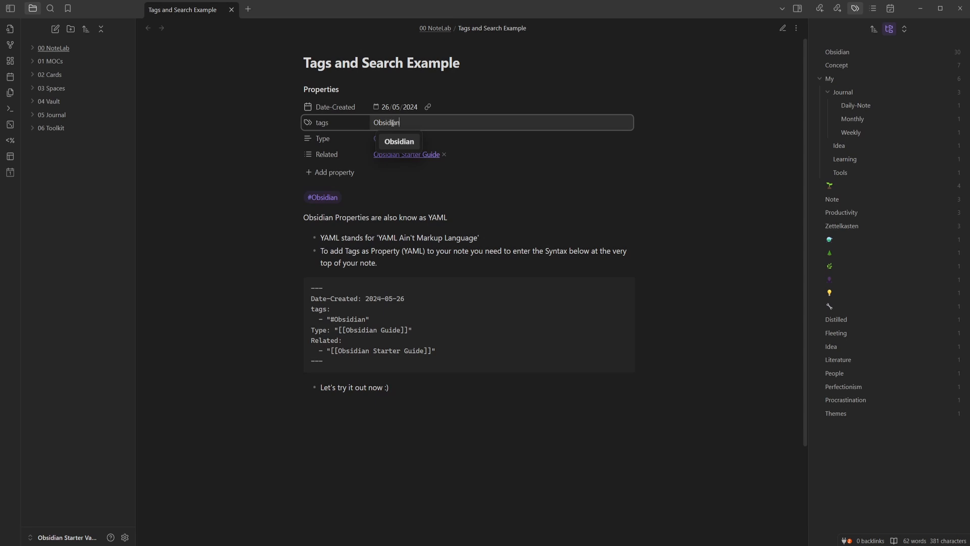
- In the note's source, delete all text below the properties block and clear the Type and Related values
left_click_drag(378, 408, 281, 193)
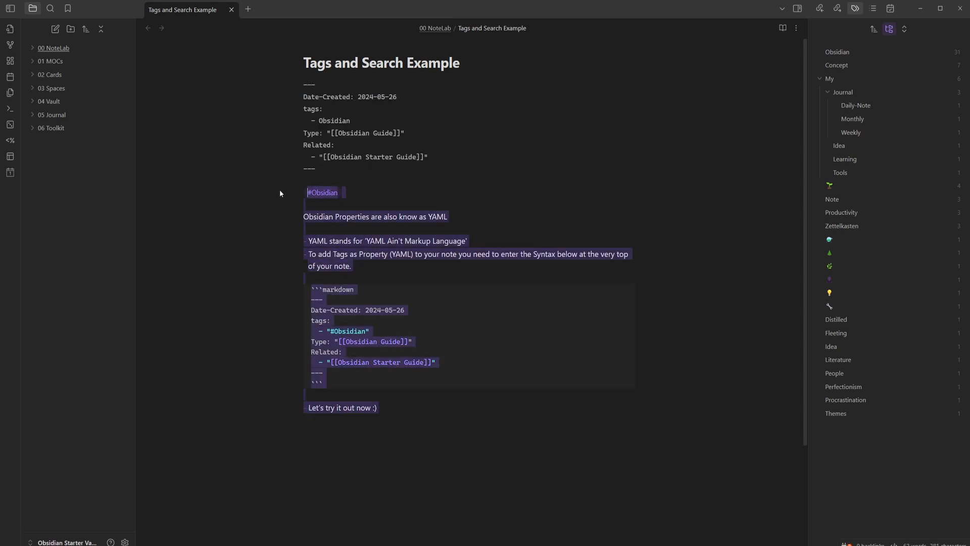
key("BackSpace")
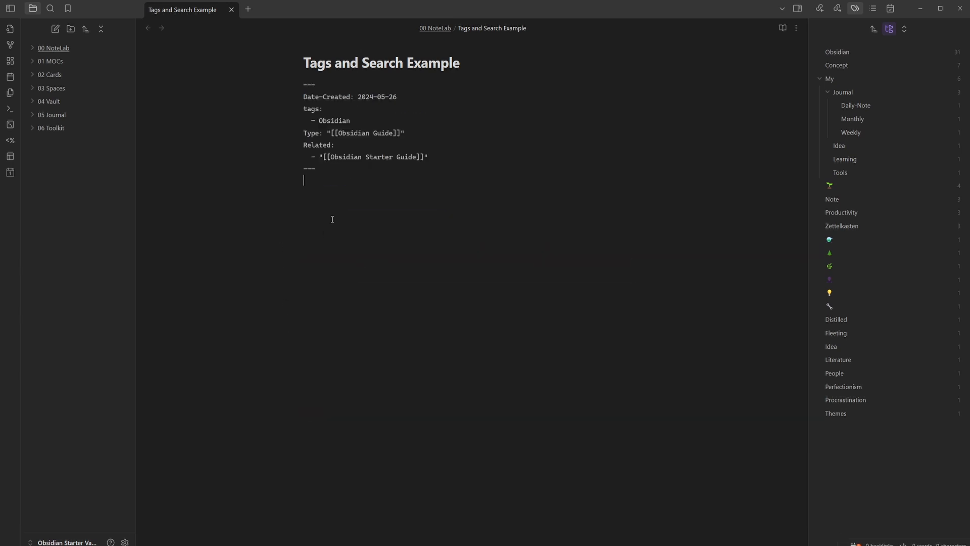
left_click_drag(432, 157, 296, 153)
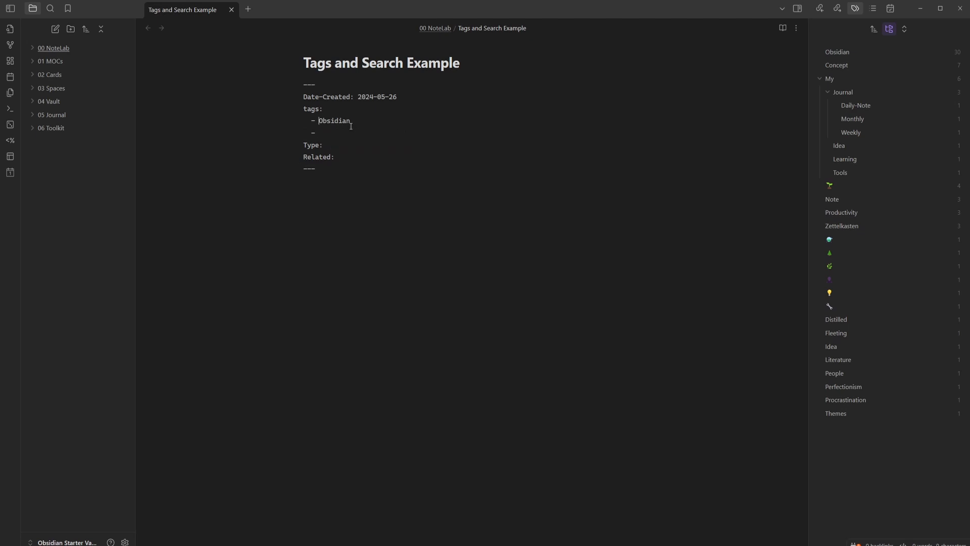
- Add Concept above Obsidian in the tags list, and remove the empty list entry and the Date-Created value
key("Return")
key("Up")
type("Concept")
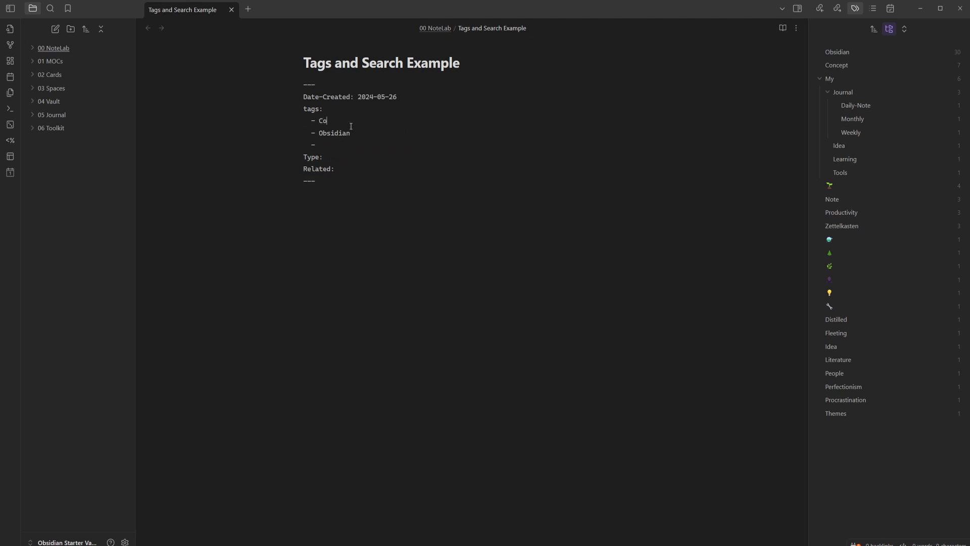
key("BackSpace")
key("BackSpace")
key("BackSpace")
key("BackSpace")
key("BackSpace")
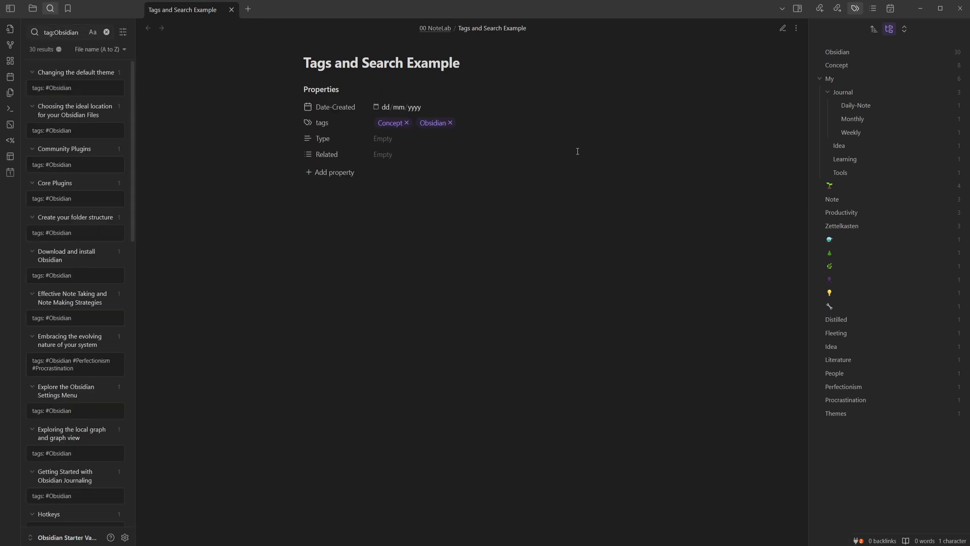
- Return the note from reading view to editing and turn source mode off
left_click(796, 29)
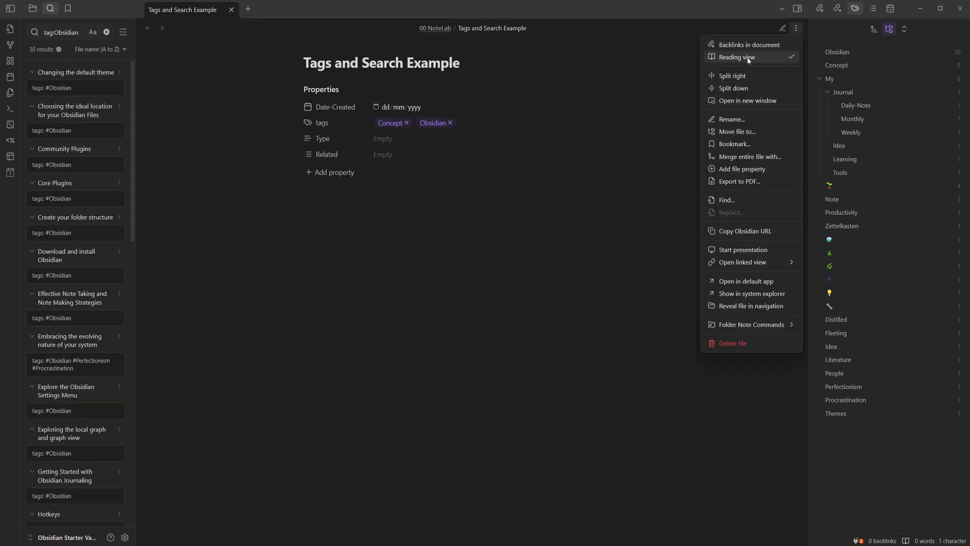
left_click(749, 59)
left_click(796, 30)
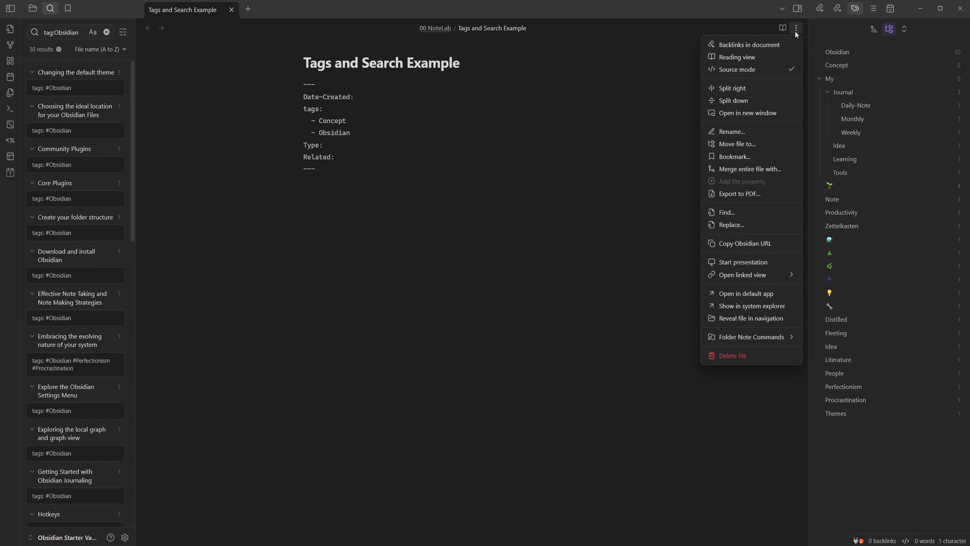
left_click(758, 71)
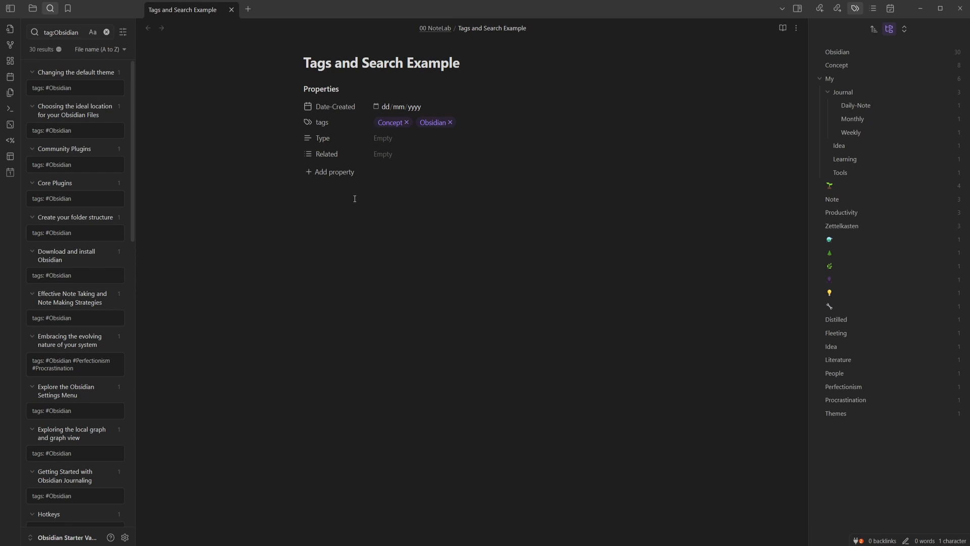
- Add a query code block for "#Obsidian" below the properties and look through the notes it lists
type("```query")
key("Return")
type("#Obsidian")
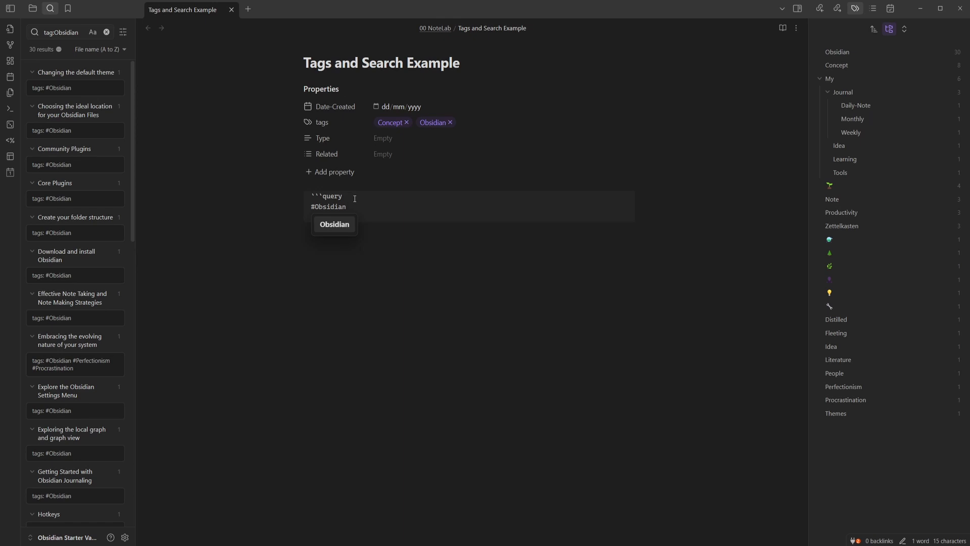
left_click(445, 256)
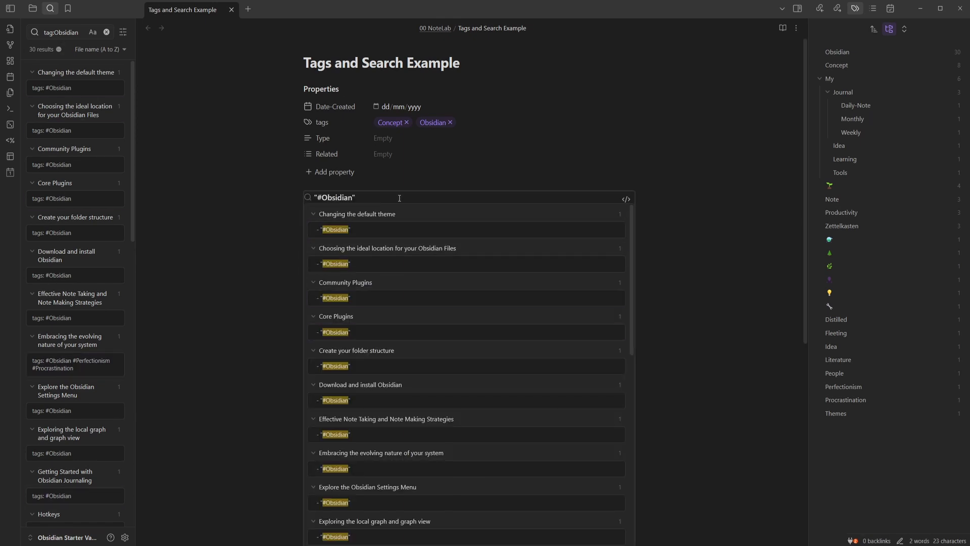
scroll(370, 251, "down", 3)
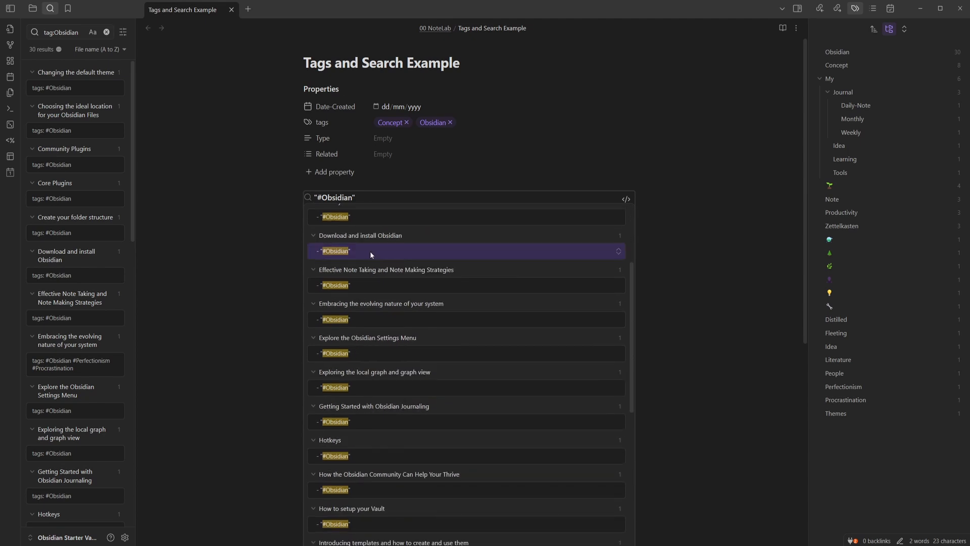
scroll(366, 232, "up", 3)
scroll(377, 284, "down", 4)
scroll(377, 284, "down", 7)
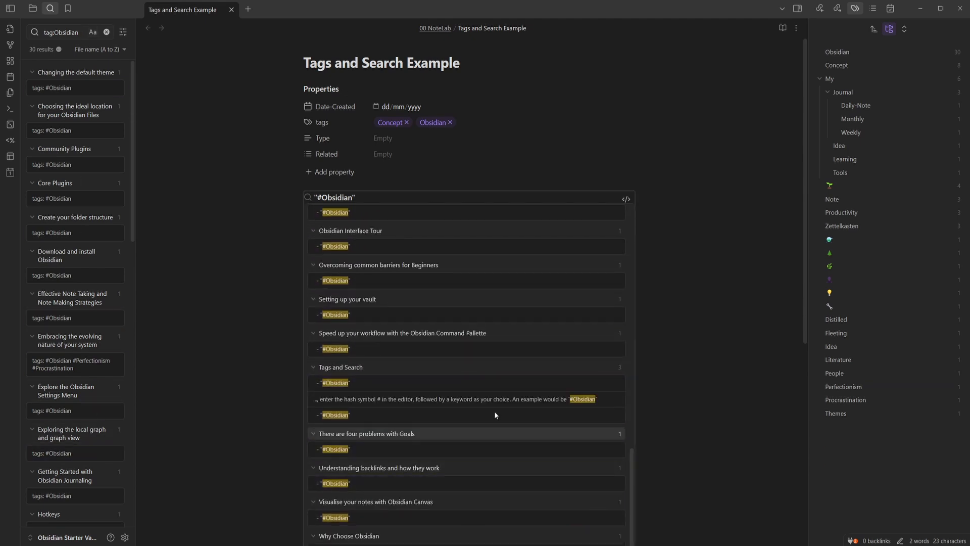
- Delete the embedded "#Obsidian" query block from below the note's properties
scroll(530, 382, "up", 10)
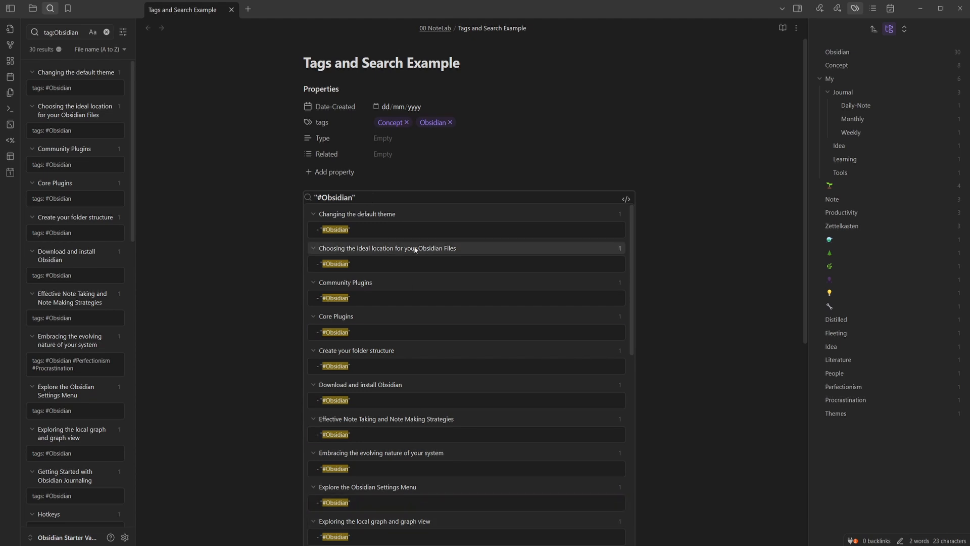
left_click(628, 200)
left_click_drag(380, 232, 304, 196)
key("BackSpace")
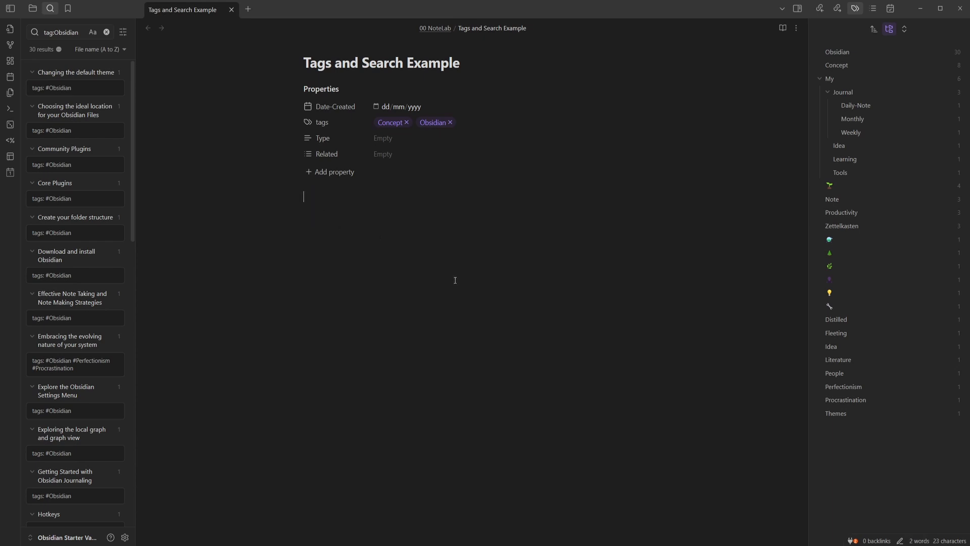
- Replace the vault search with a file-name search for "callout" and open the Callouts note
left_click(45, 32)
key("ctrl+a")
key("BackSpace")
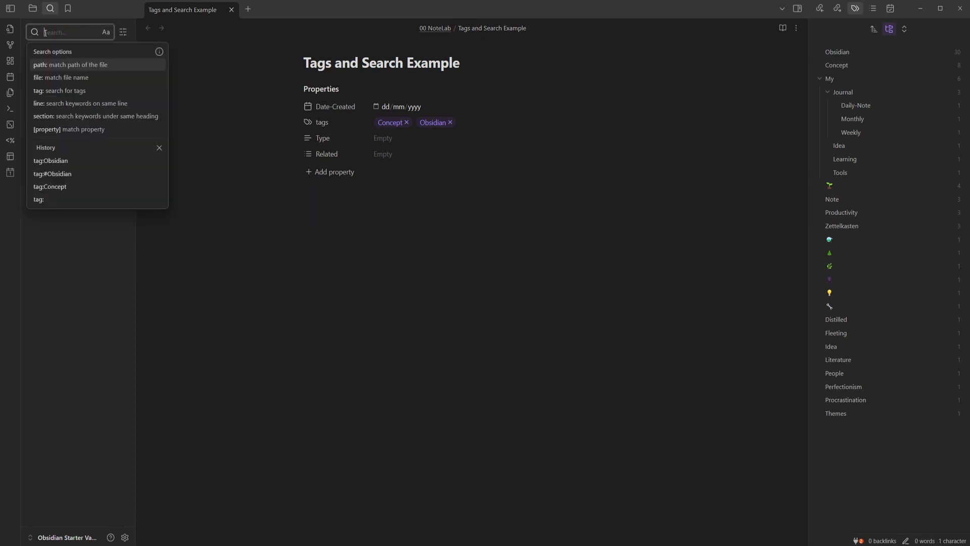
left_click(260, 51)
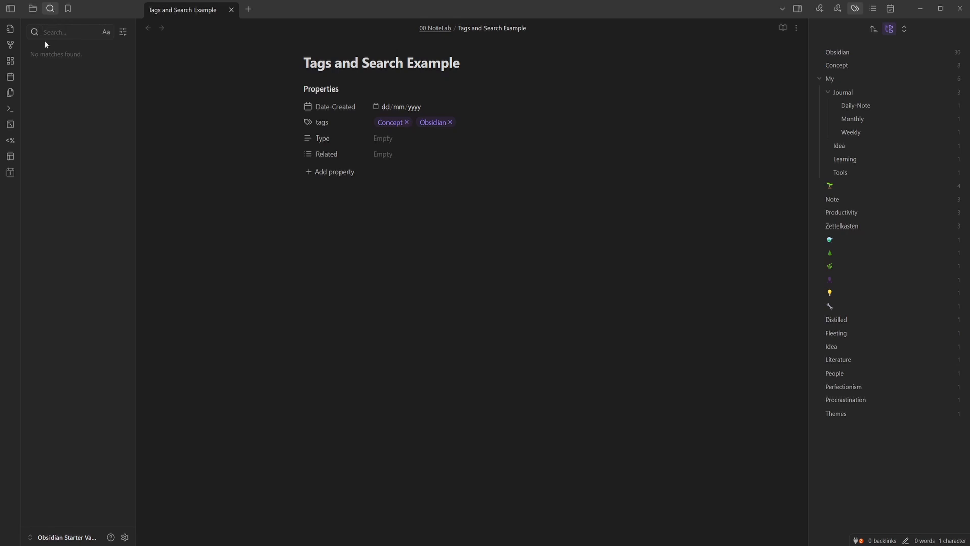
left_click(62, 31)
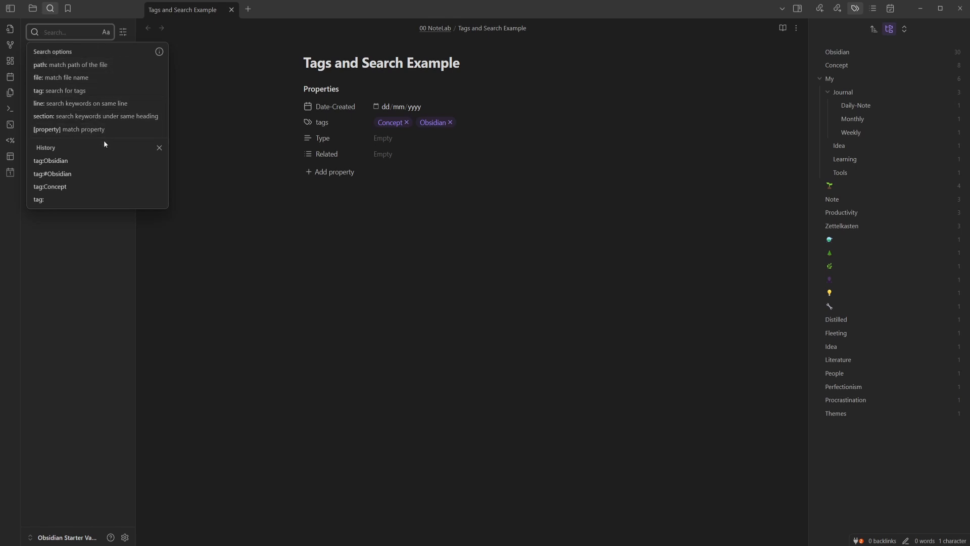
left_click(70, 79)
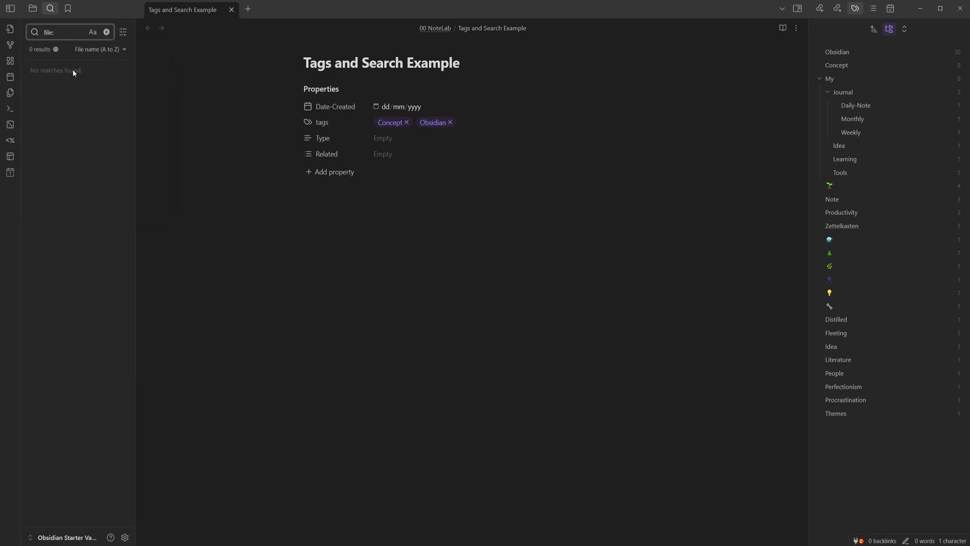
type("callout")
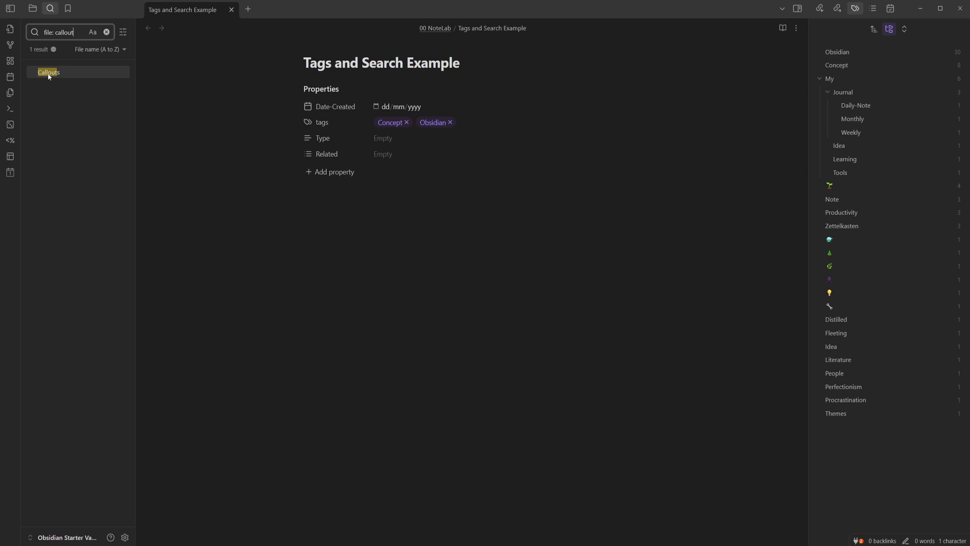
left_click(56, 74)
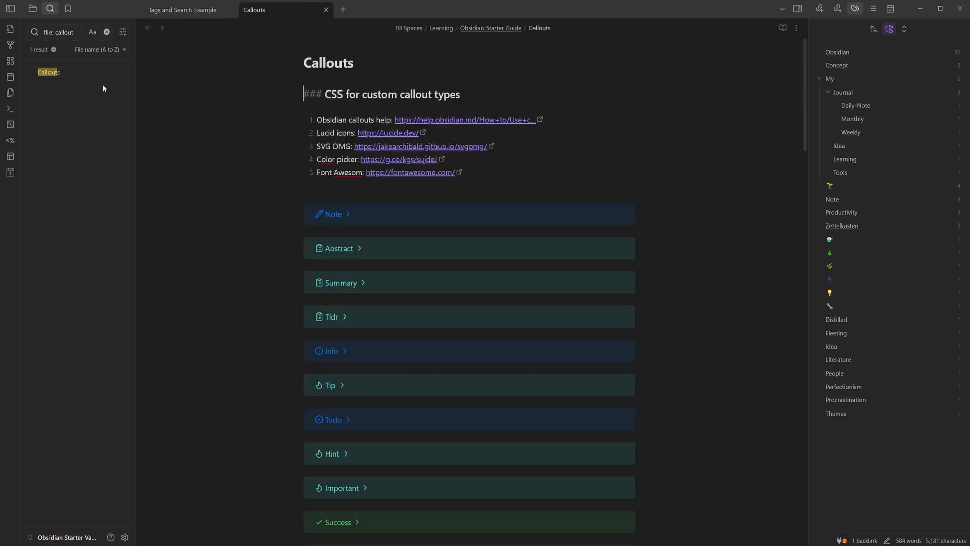
- Close the Callouts note, insert its search result as a link below the example note's properties, and test the link
key("ctrl+w")
left_click_drag(55, 73, 359, 268)
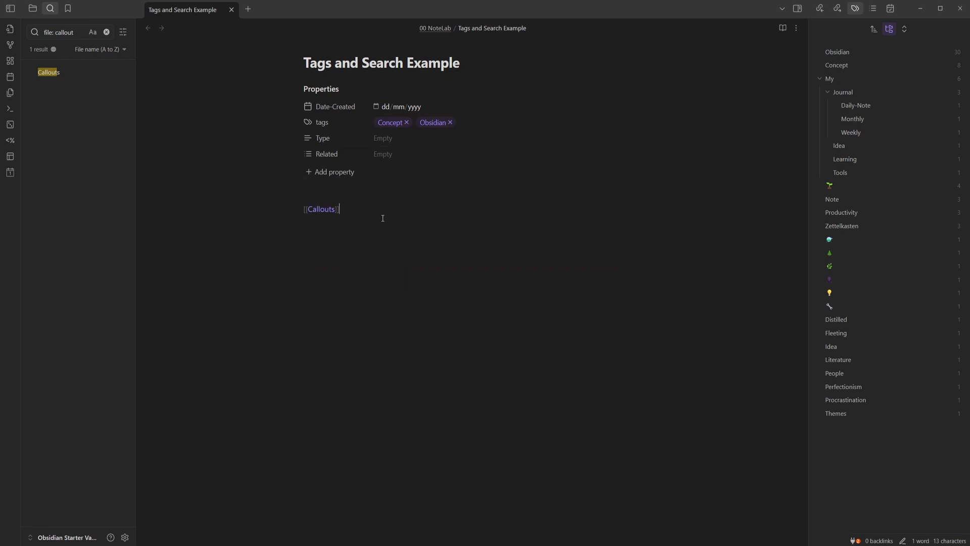
left_click(326, 209, "ctrl")
key("ctrl+w")
- Search file names for "emoji" and insert a link to Emoji Tag Taxonomy on the line below the Callouts link
left_click(69, 33)
key("BackSpace")
key("BackSpace")
key("BackSpace")
key("BackSpace")
key("BackSpace")
key("BackSpace")
key("BackSpace")
type("e: e")
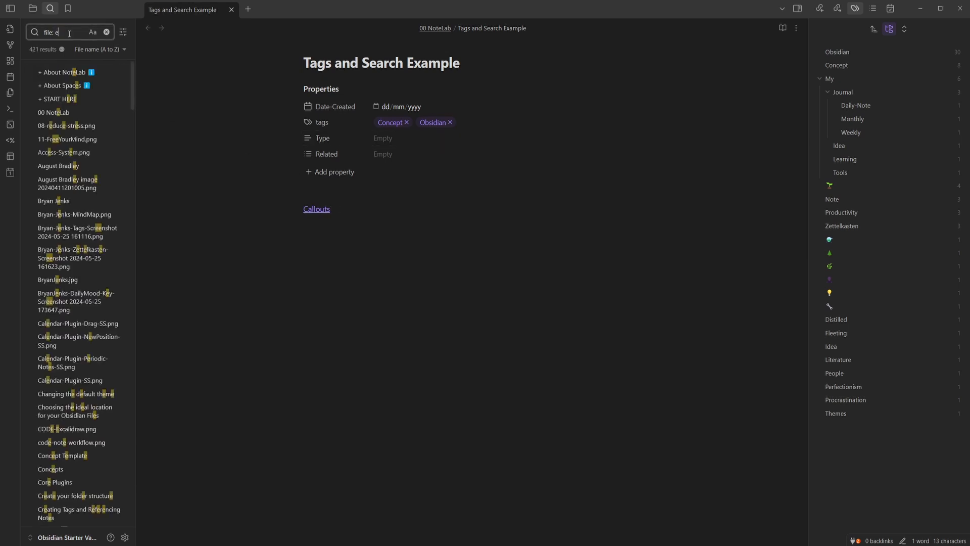
type("moji")
left_click_drag(95, 75, 343, 212)
left_click(344, 212)
key("Return")
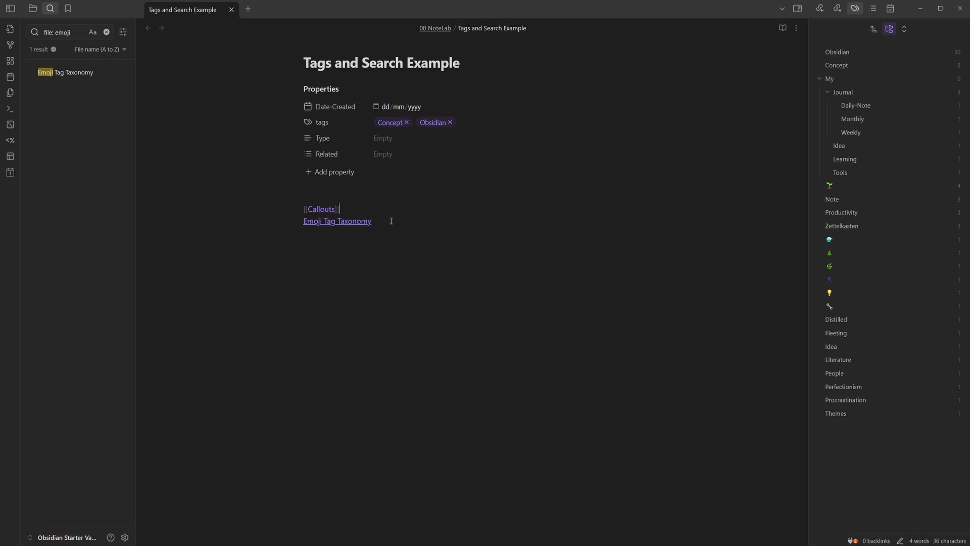
- Open the Emoji Tag Taxonomy note, read its Info callout with the prefix examples, and collapse the callout
left_click(353, 222)
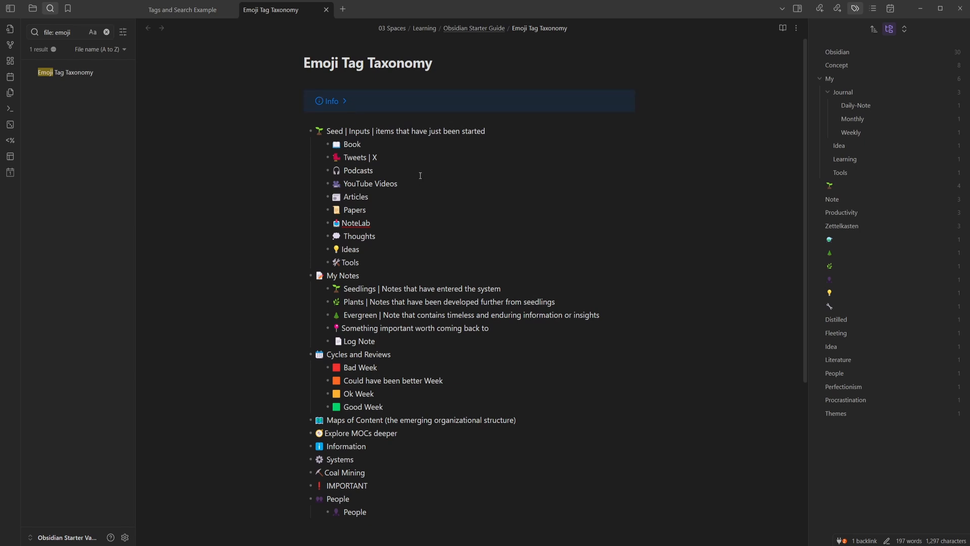
left_click(339, 101)
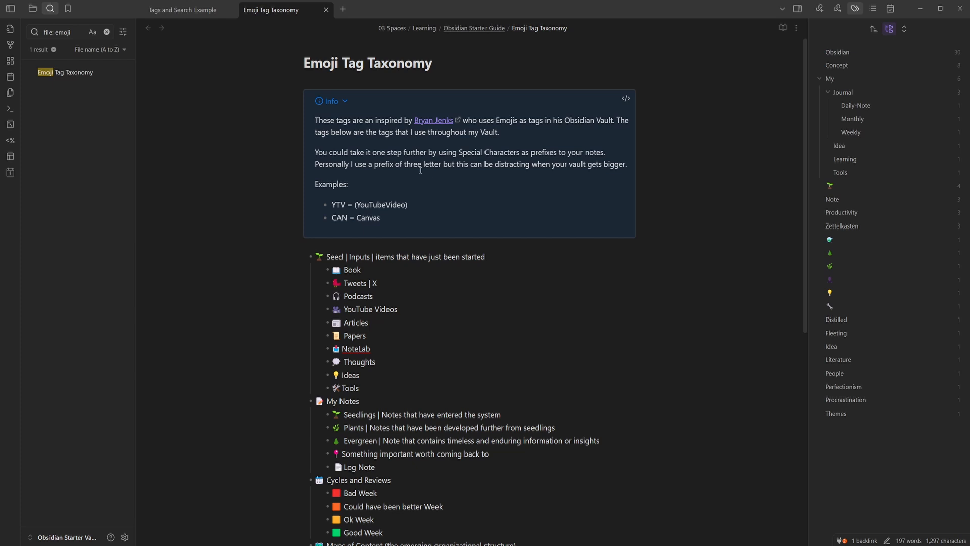
left_click_drag(347, 219, 333, 218)
left_click(392, 218)
left_click(328, 203)
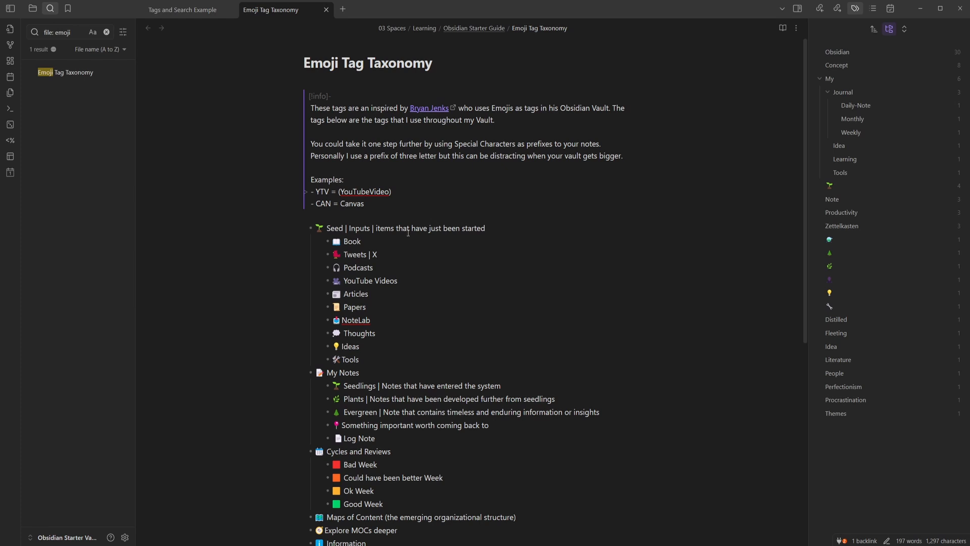
left_click(408, 234)
scroll(415, 282, "down", 3)
scroll(413, 275, "up", 3)
left_click(343, 102)
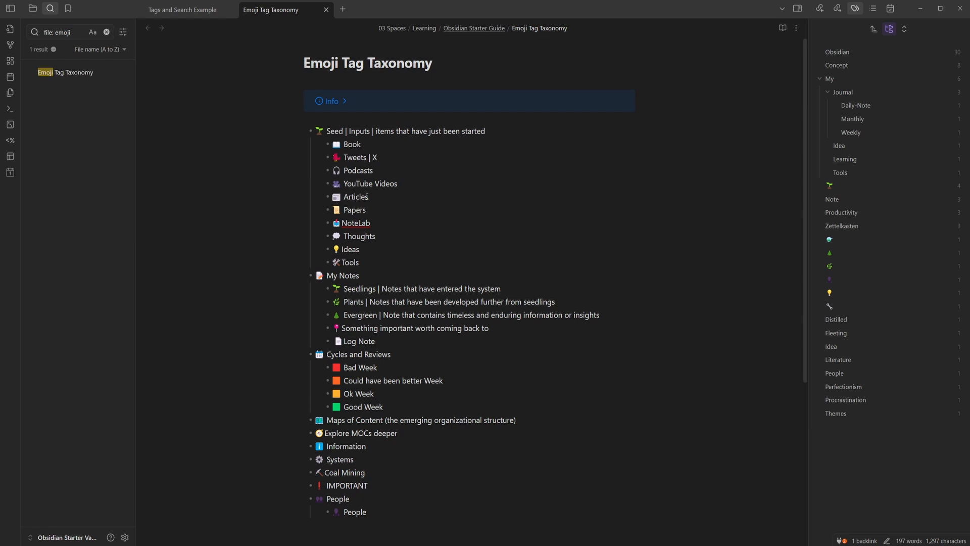
- Copy the Articles emoji from the taxonomy list and search the vault for it
left_click_drag(368, 197, 331, 197)
key("ctrl+c")
left_click(359, 209)
triple_click(66, 32)
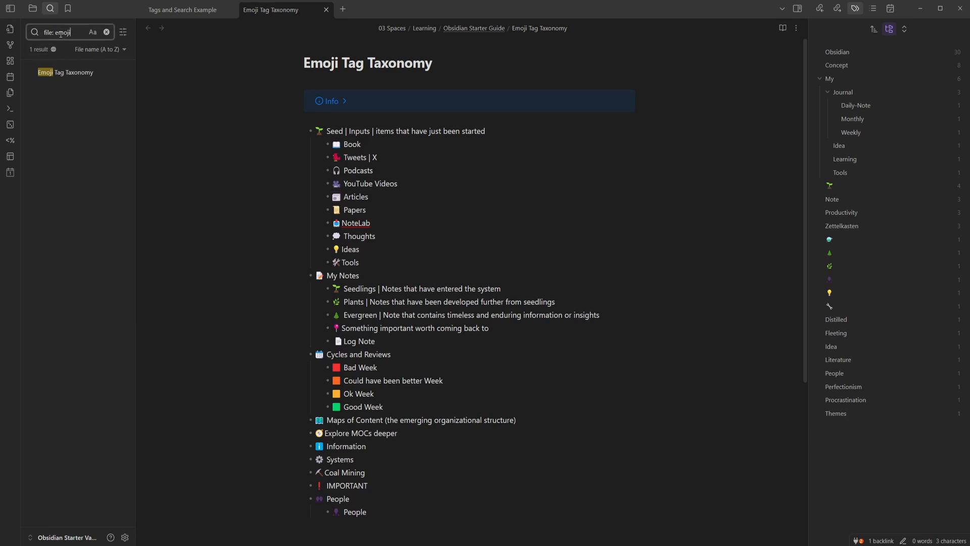
key("ctrl+v")
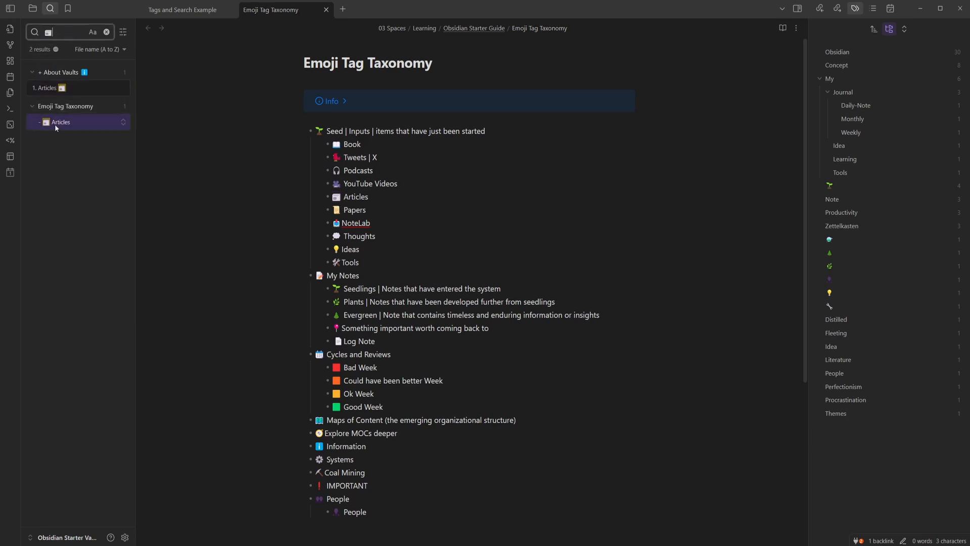
- Search the vault for the NoteLab emoji and open its match in the Emoji Tag Taxonomy note
left_click(59, 125)
key("ctrl+c")
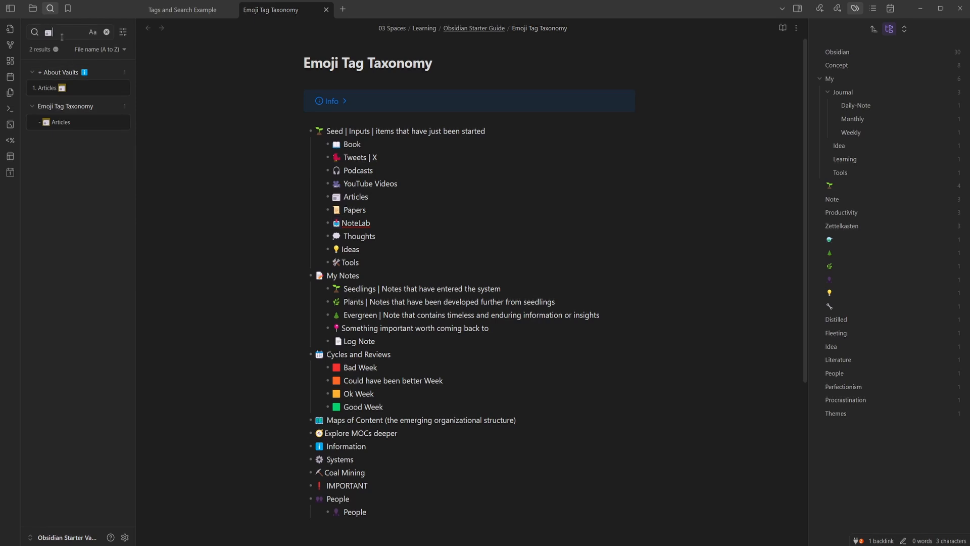
triple_click(66, 33)
key("ctrl+v")
left_click(62, 90)
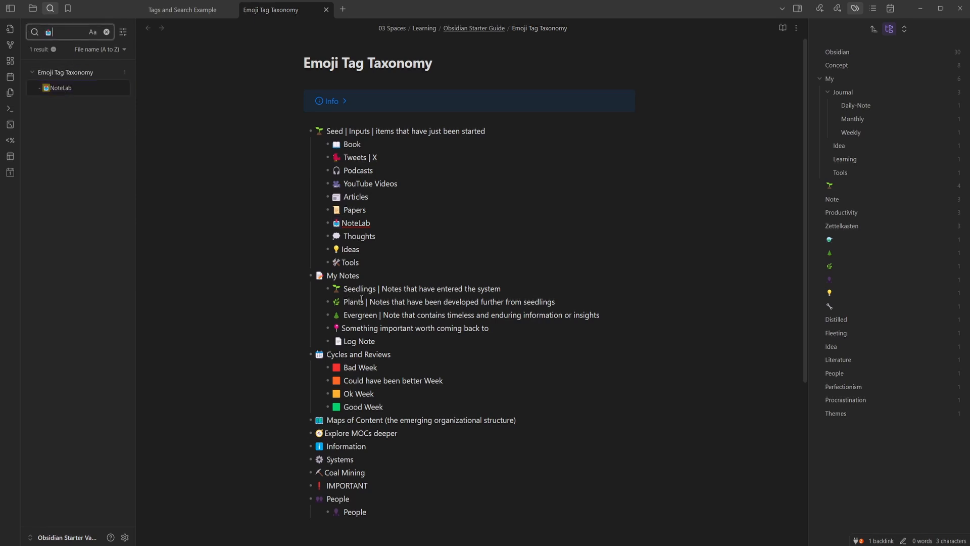
- Search the vault for the Seedlings emoji and for the Plants emoji, both taken from the My Notes list
left_click(338, 289)
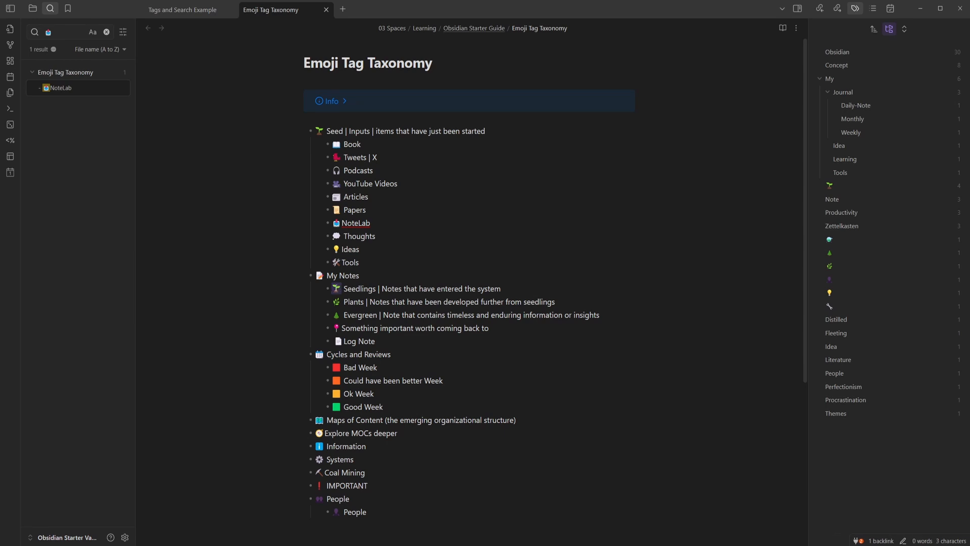
left_click(66, 34)
key("ctrl+a")
key("ctrl+v")
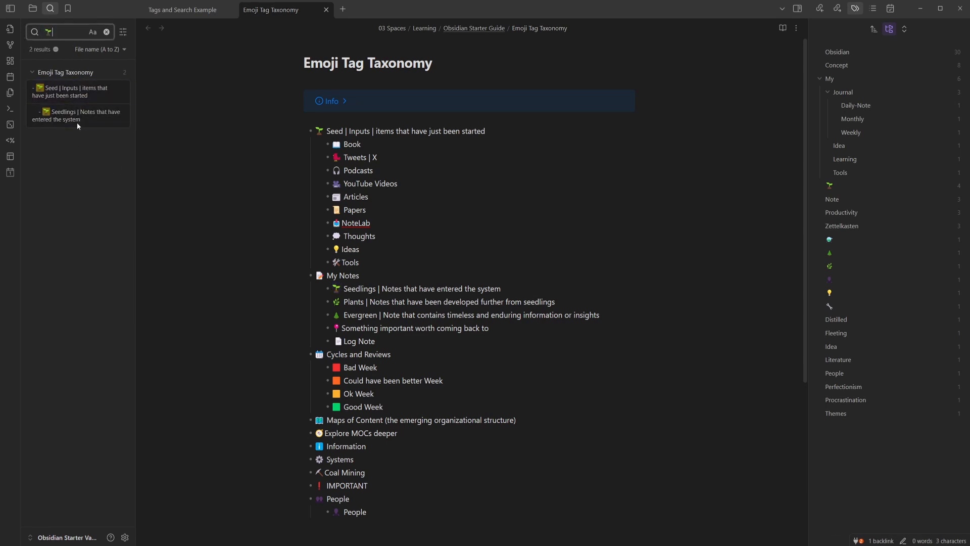
left_click(65, 29)
key("ctrl+a")
key("ctrl+v")
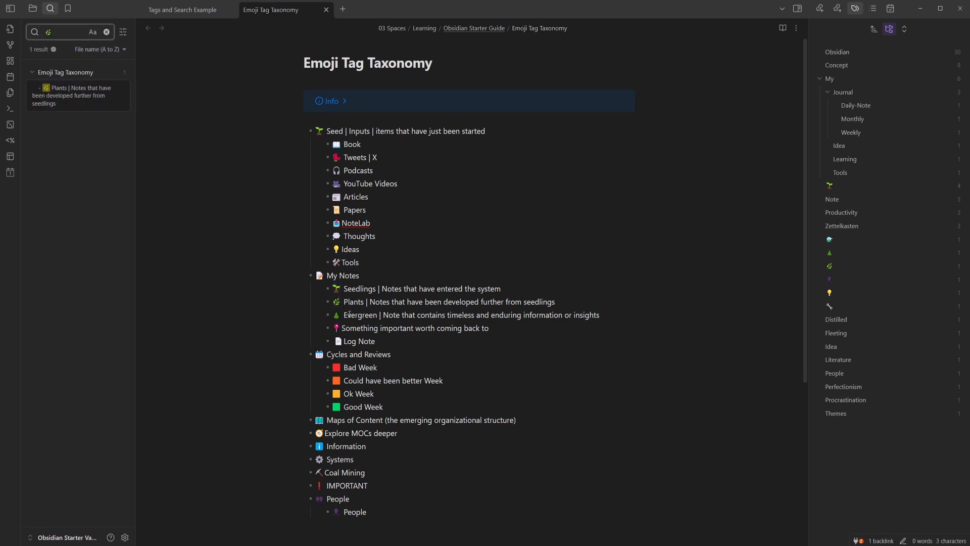
- Copy the Evergreen emoji from the My Notes list and search the vault for it
left_click(336, 315)
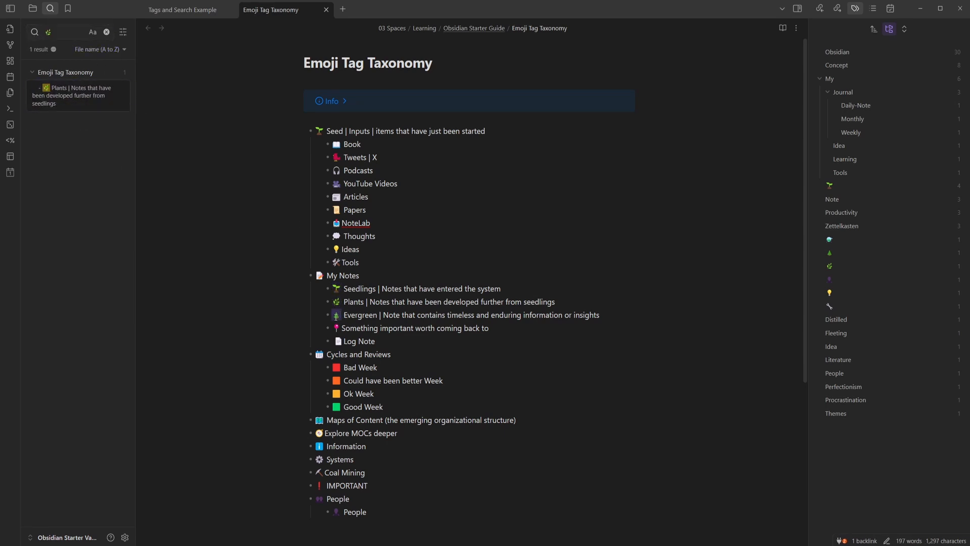
left_click(70, 30)
key("ctrl+a")
key("ctrl+v")
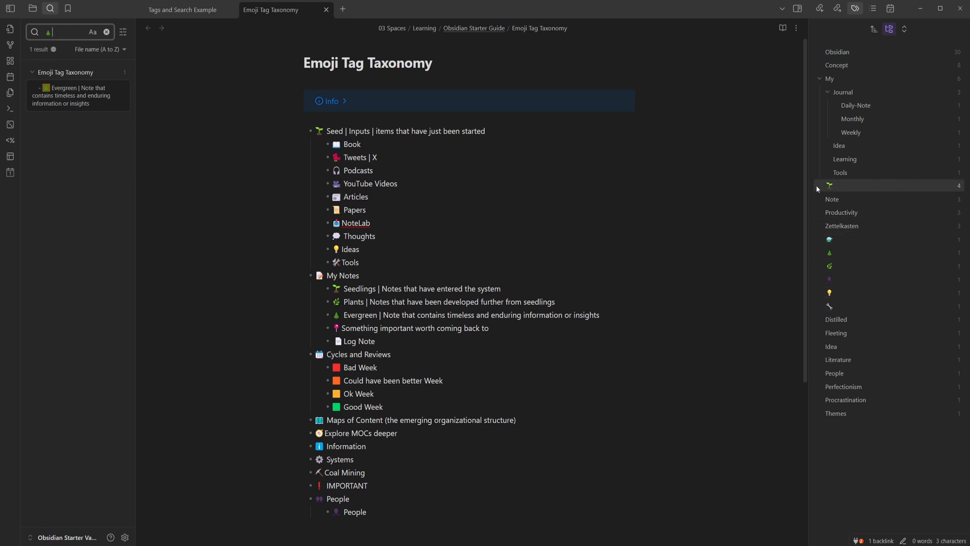
- From the tag list, look up notes tagged with the seedling emoji and, in the larger vault, with its other emoji tags
left_click(830, 185)
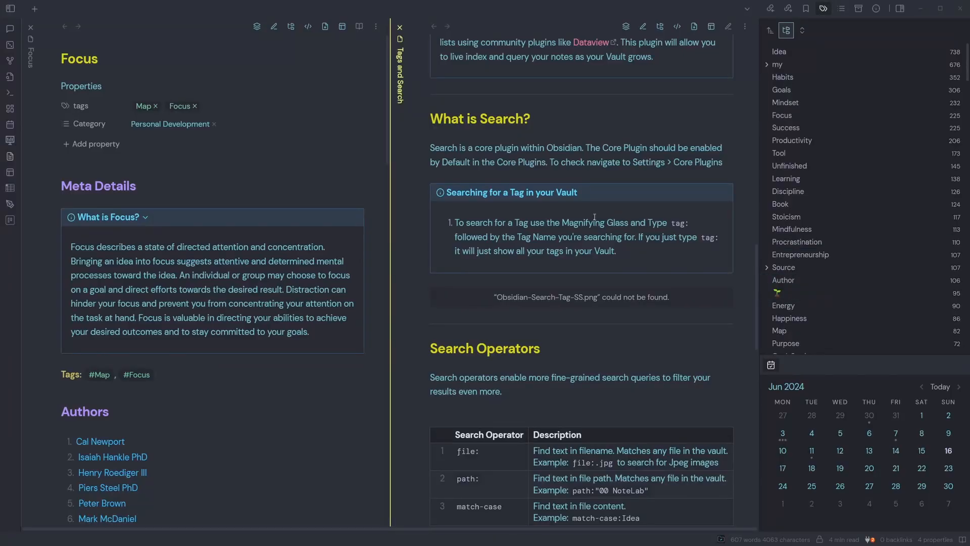
left_click(400, 28)
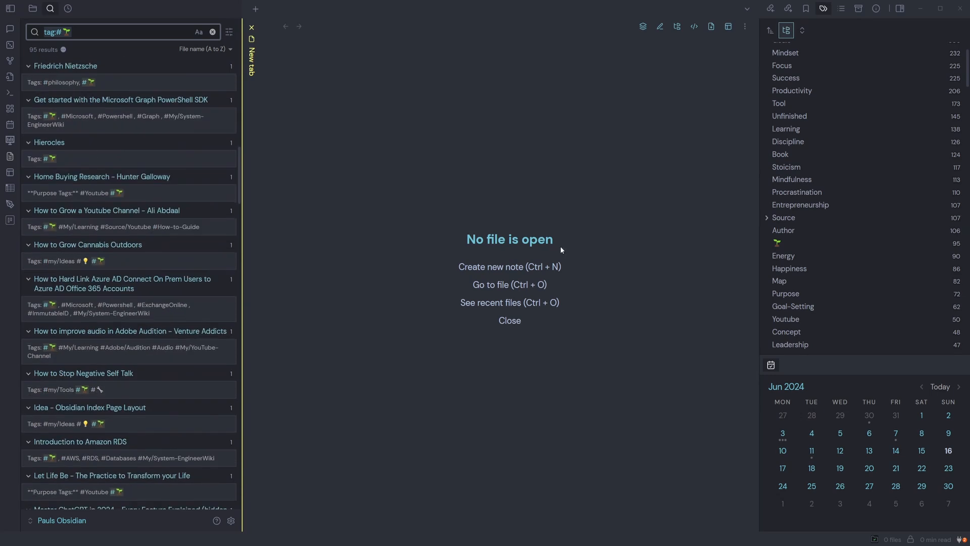
scroll(775, 189, "down", 6)
left_click(797, 159)
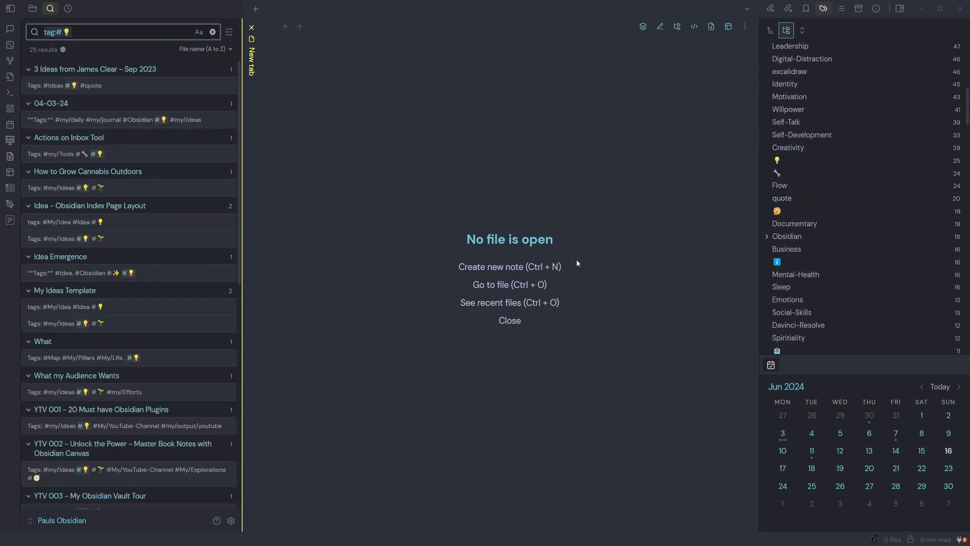
left_click(778, 173)
left_click(778, 211)
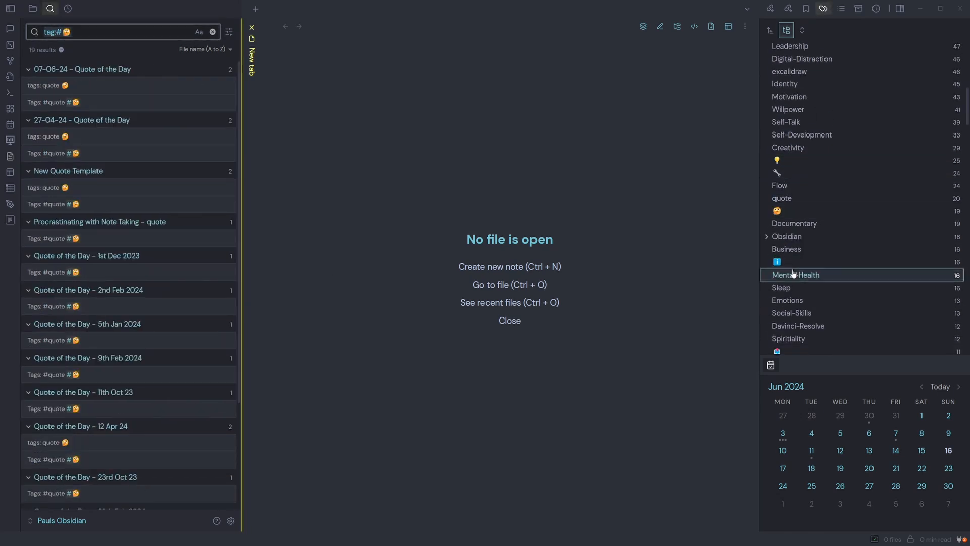
left_click(793, 264)
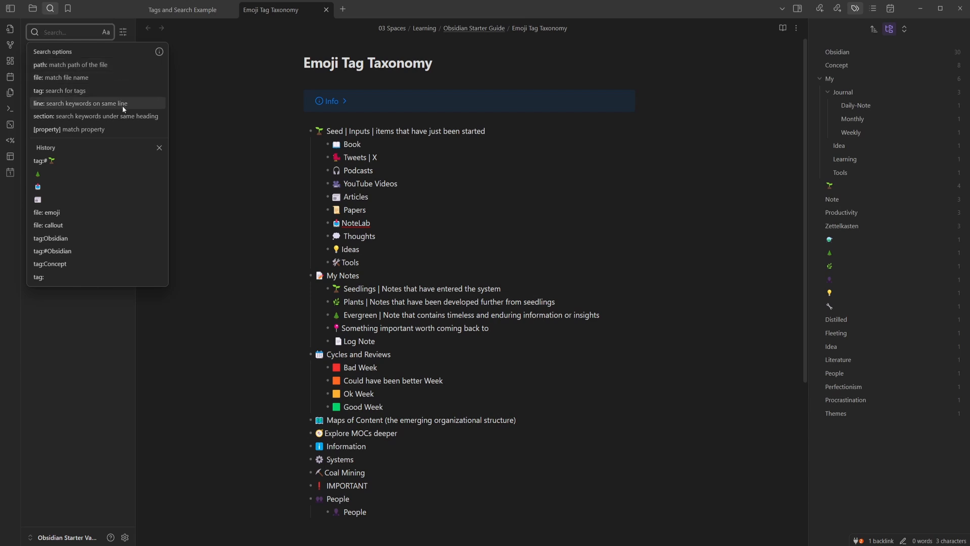
- Dismiss the search options and open the Callouts note by finding "callout" in the quick switcher
left_click(207, 125)
key("ctrl+o")
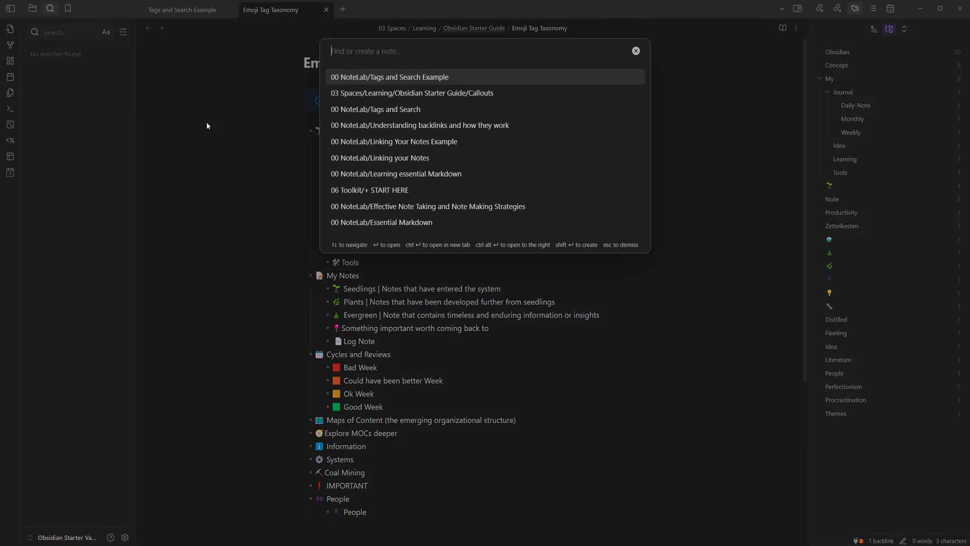
type("callout")
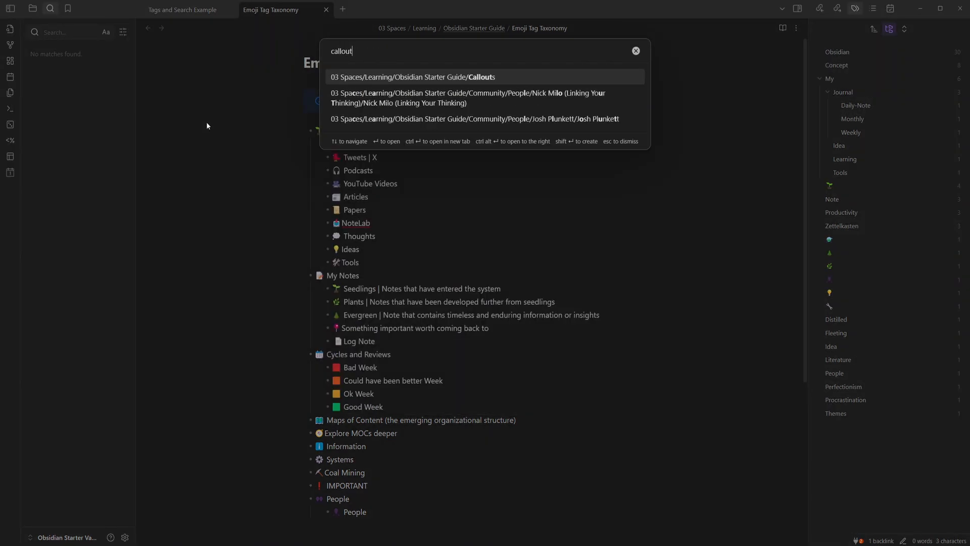
left_click(479, 79, "ctrl")
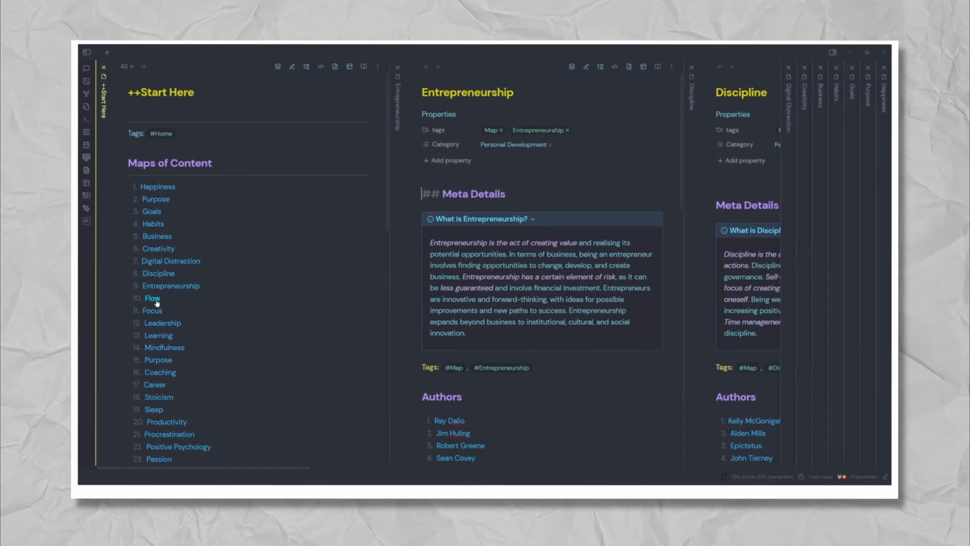
- Open the Focus map of content, look through the Concepts list, and open Explore Notes
left_click(159, 312)
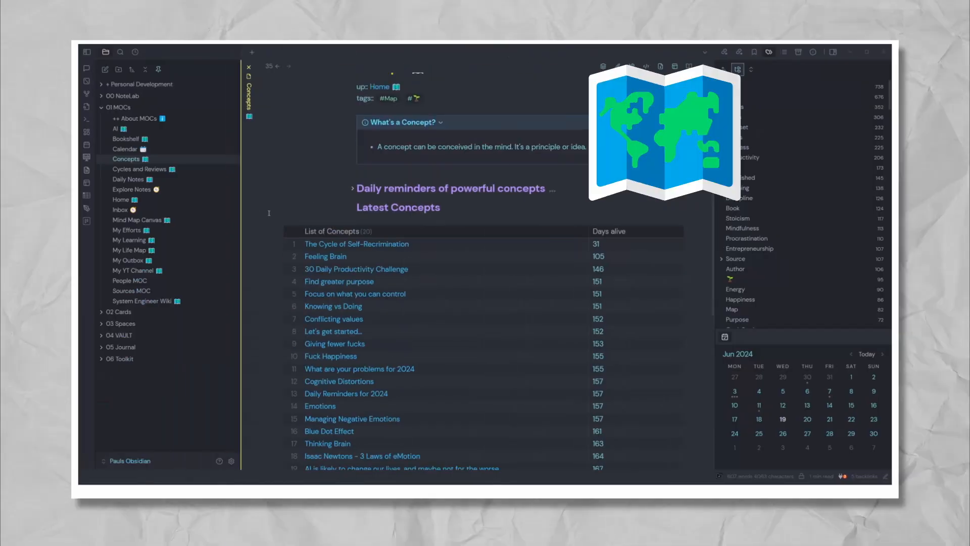
scroll(434, 228, "down", 10)
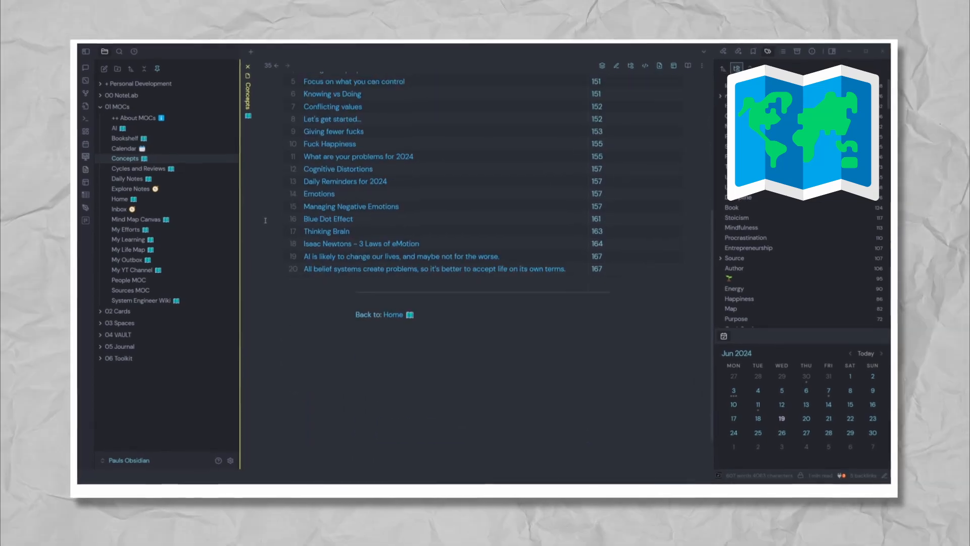
left_click(182, 189)
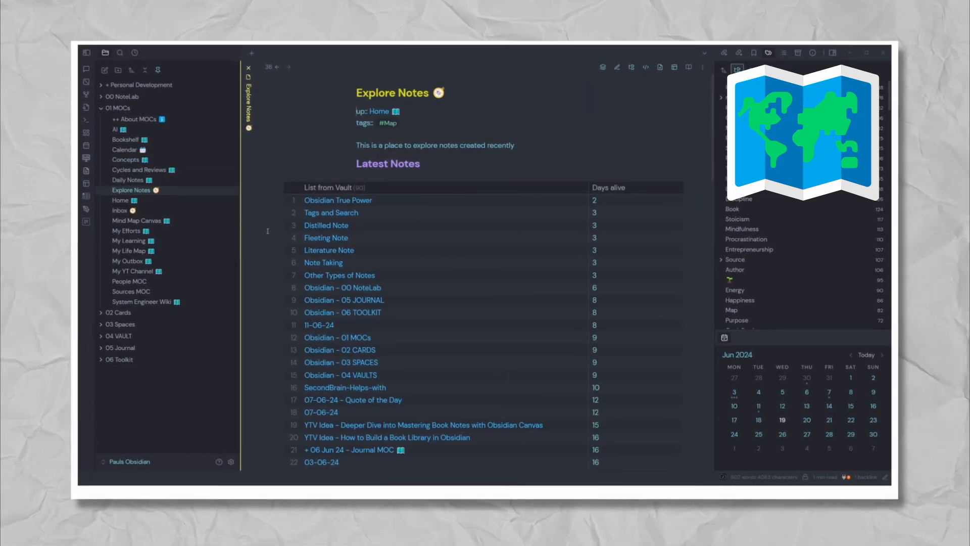
- Look through the Latest Notes table in Explore Notes, reopening the note from the 01 MOCs folder
scroll(267, 231, "down", 3)
scroll(268, 231, "down", 10)
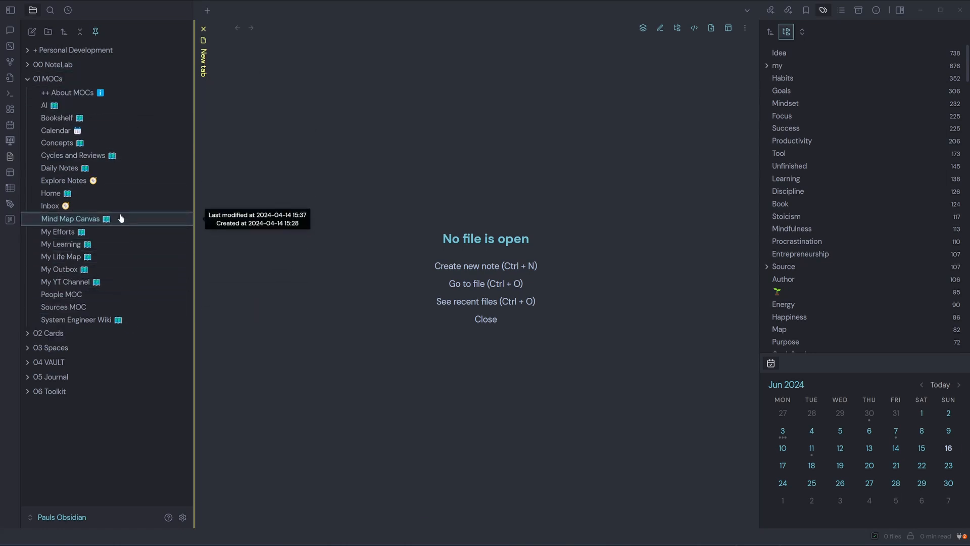
left_click(87, 185)
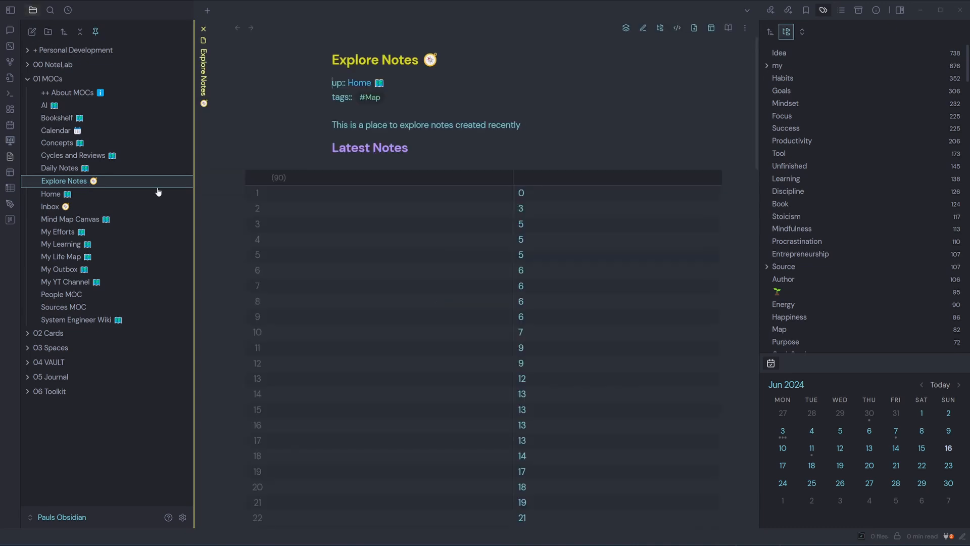
scroll(225, 176, "down", 20)
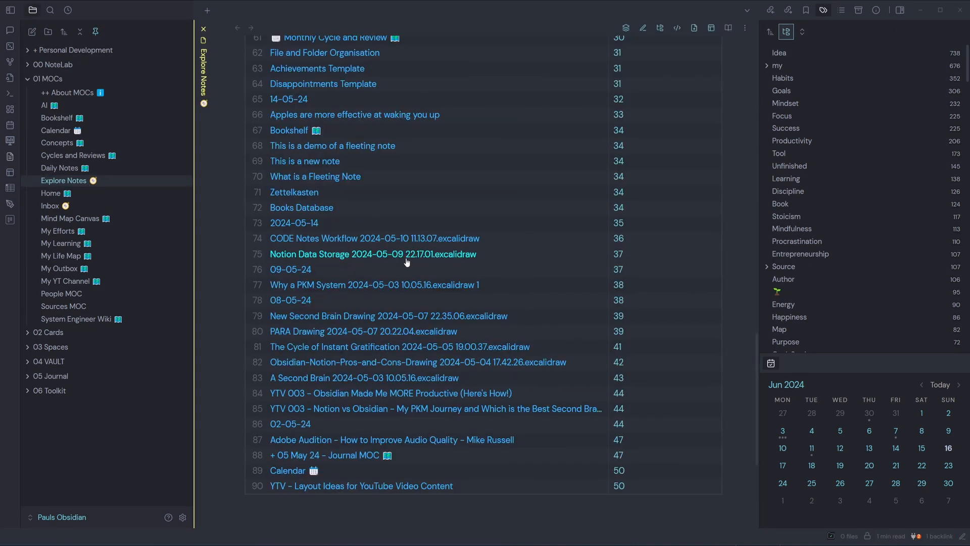
- Open the Inbox map of content and look through its Notelab, Cards, Spaces and Vault lists
left_click(57, 213)
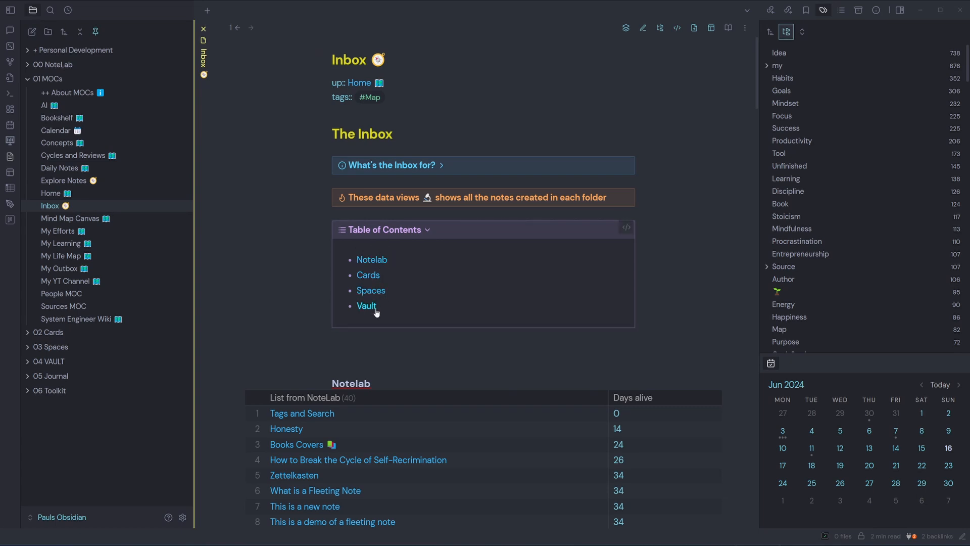
scroll(372, 305, "down", 4)
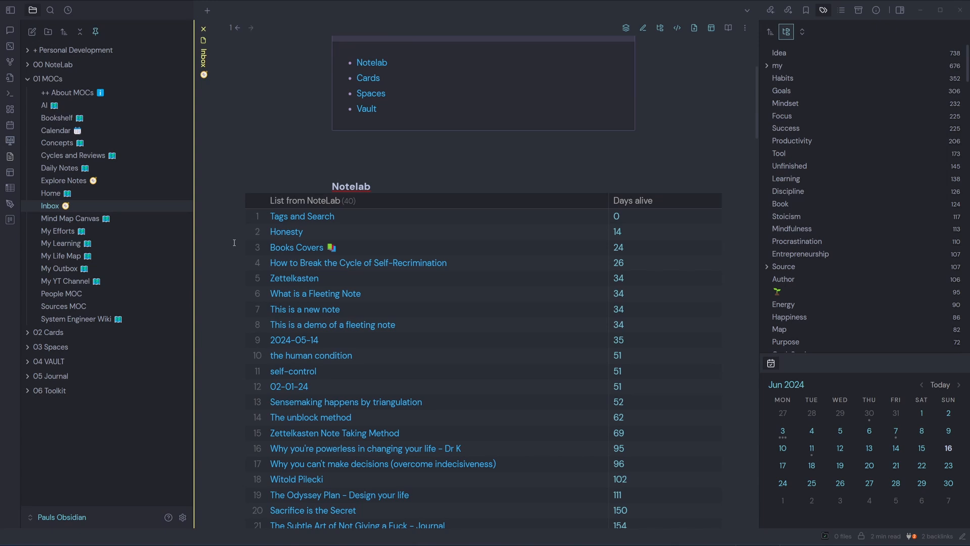
scroll(234, 243, "down", 4)
scroll(333, 152, "up", 3)
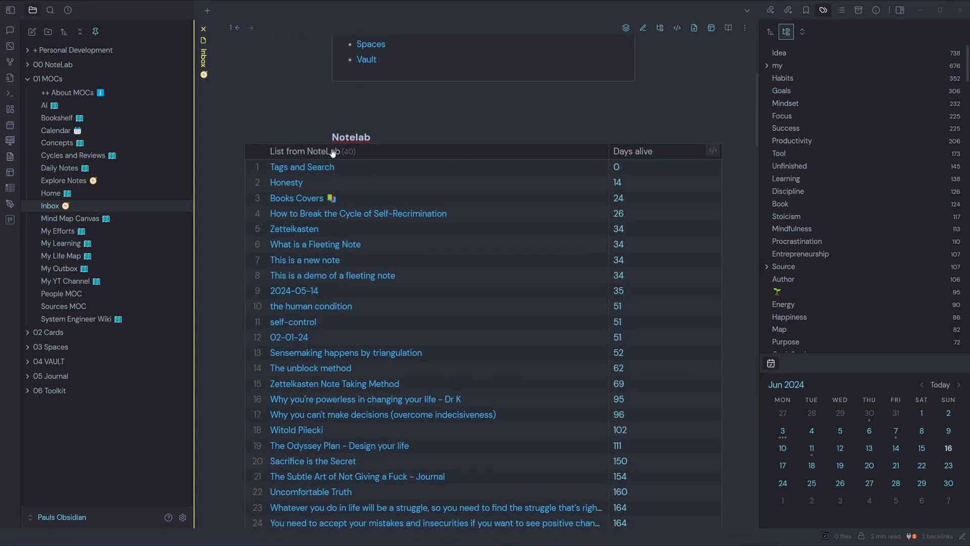
scroll(356, 227, "down", 14)
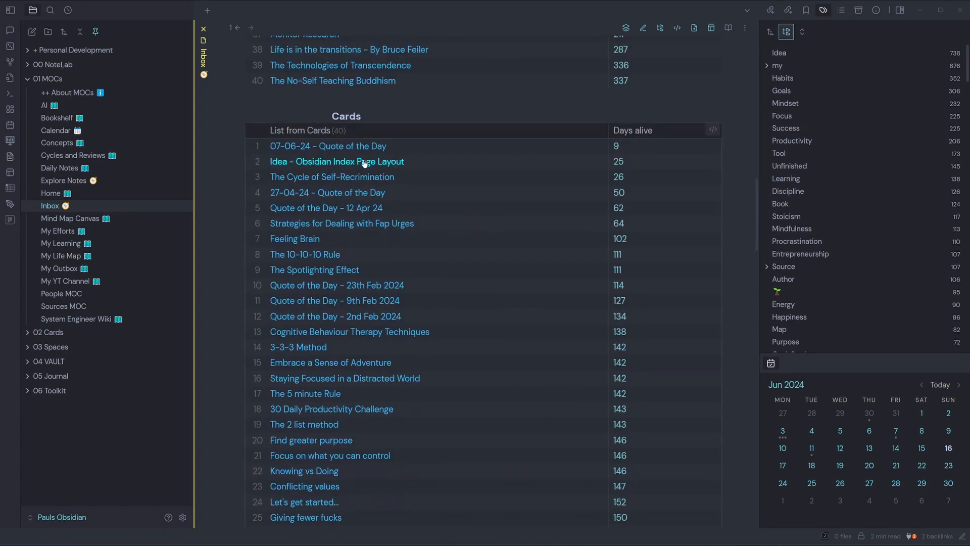
scroll(361, 152, "down", 13)
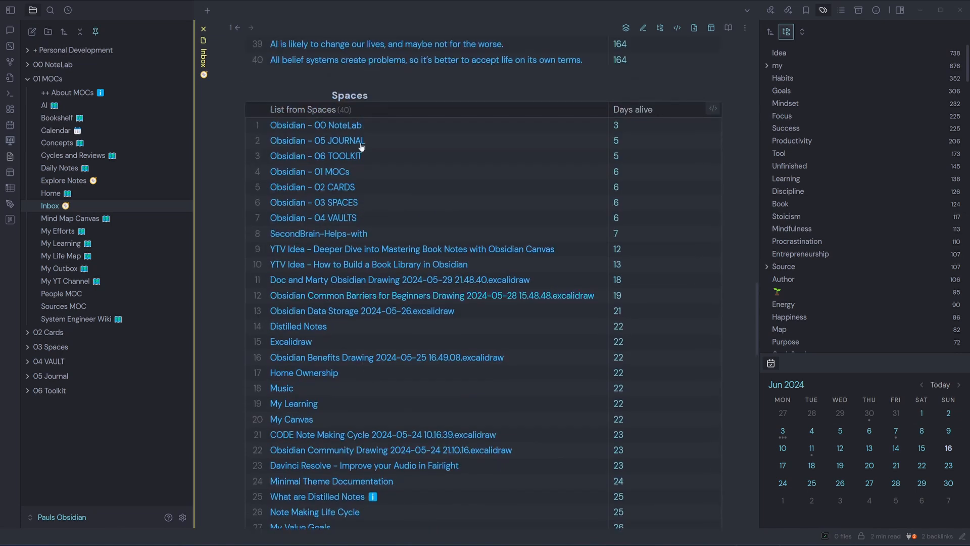
scroll(353, 348, "down", 8)
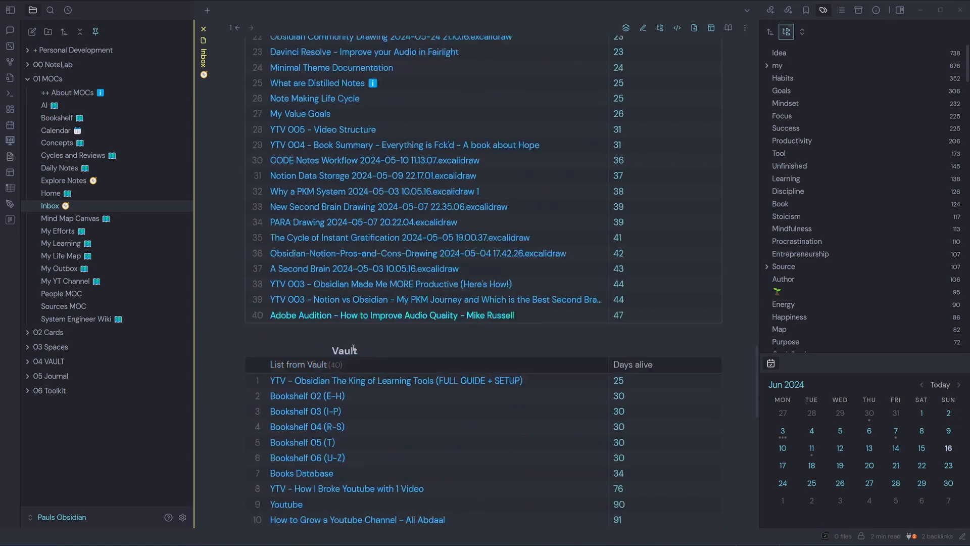
scroll(353, 348, "down", 3)
- View the Mind Map Canvas map of content, and look through the System Engineer Wiki's latest notes
left_click(70, 219)
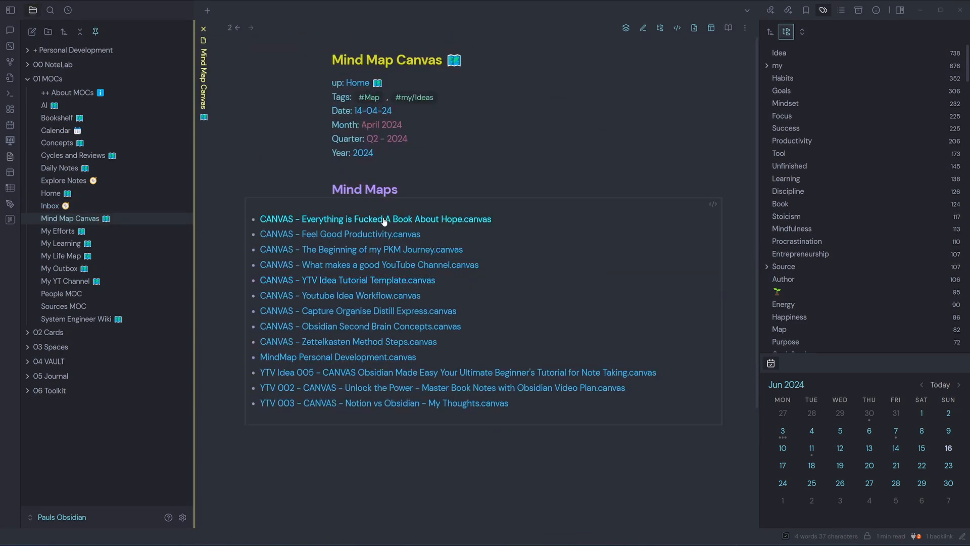
left_click(67, 222)
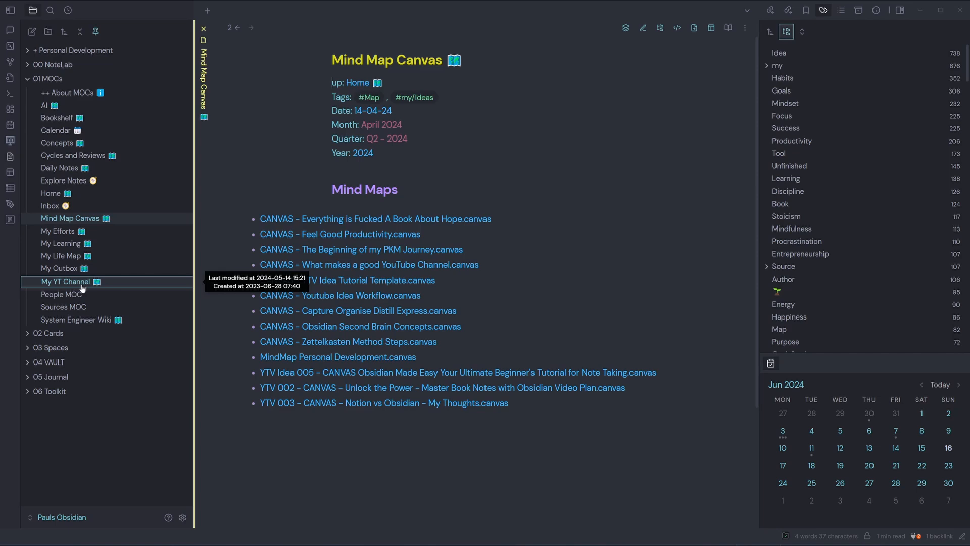
left_click(99, 322)
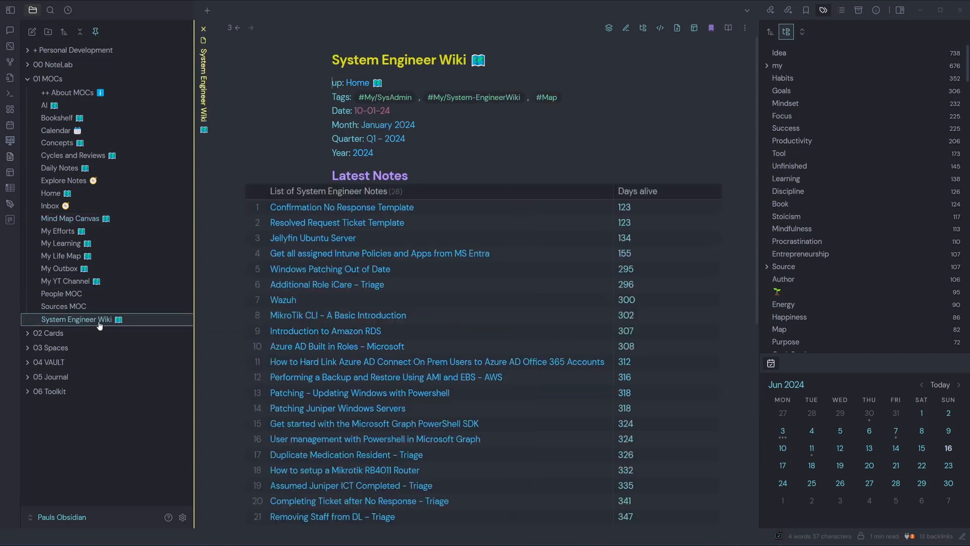
scroll(406, 257, "down", 5)
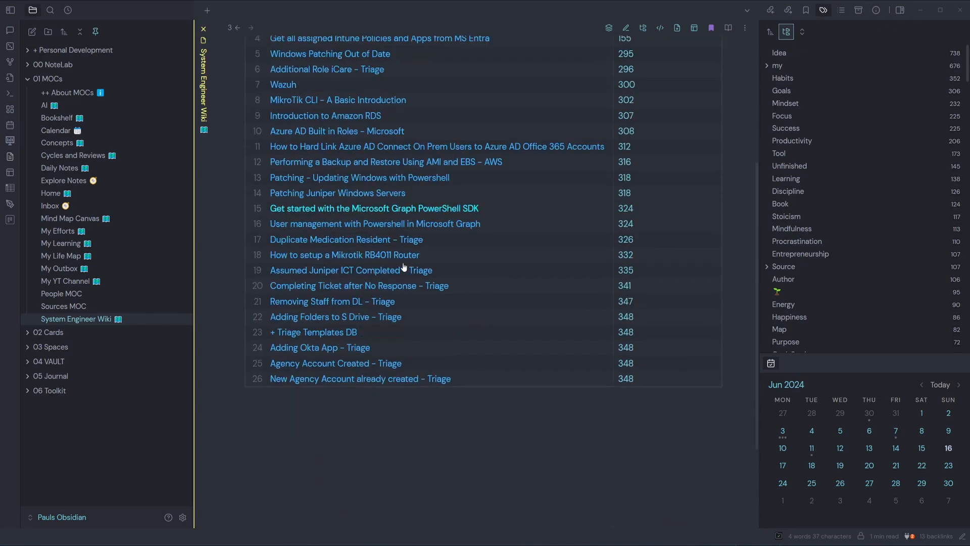
- Open the Bookshelf map of content and look through its Bookshelf 01 table of books
left_click(57, 118)
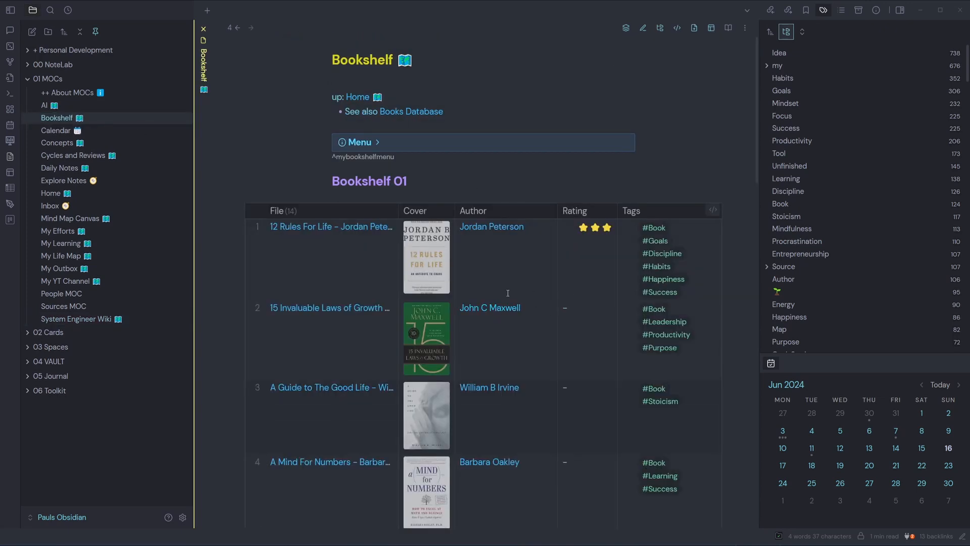
scroll(508, 293, "down", 12)
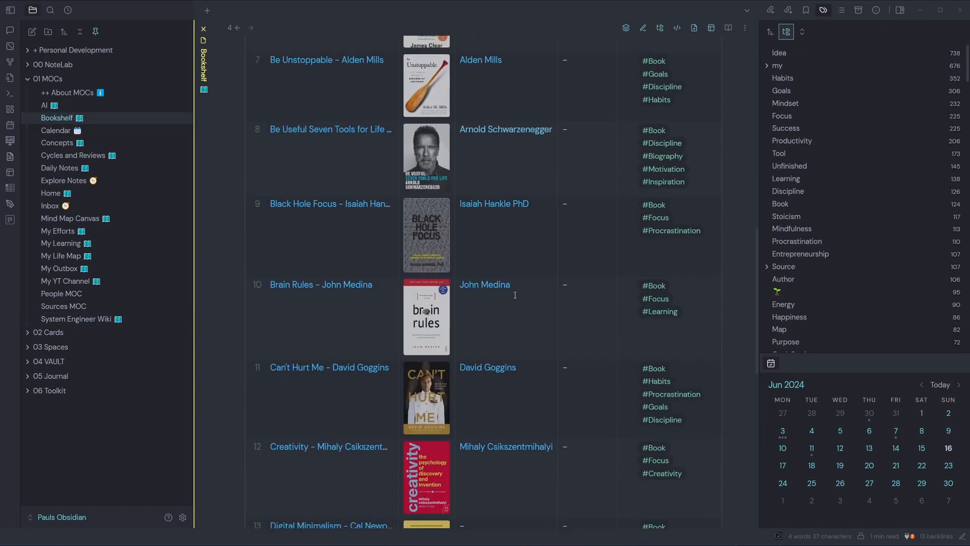
scroll(515, 295, "down", 5)
scroll(525, 286, "up", 15)
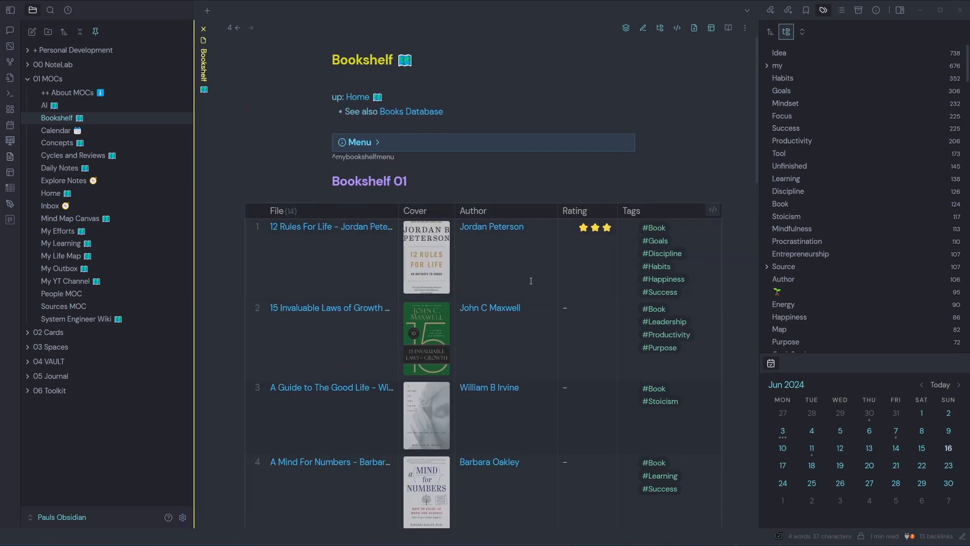
- Browse the other bookshelf pages through the Menu callout: Bookshelf 02 (E-H), Bookshelf 03 (I-P) and Bookshelf 01 (A-D)
left_click(374, 143)
scroll(433, 214, "down", 3)
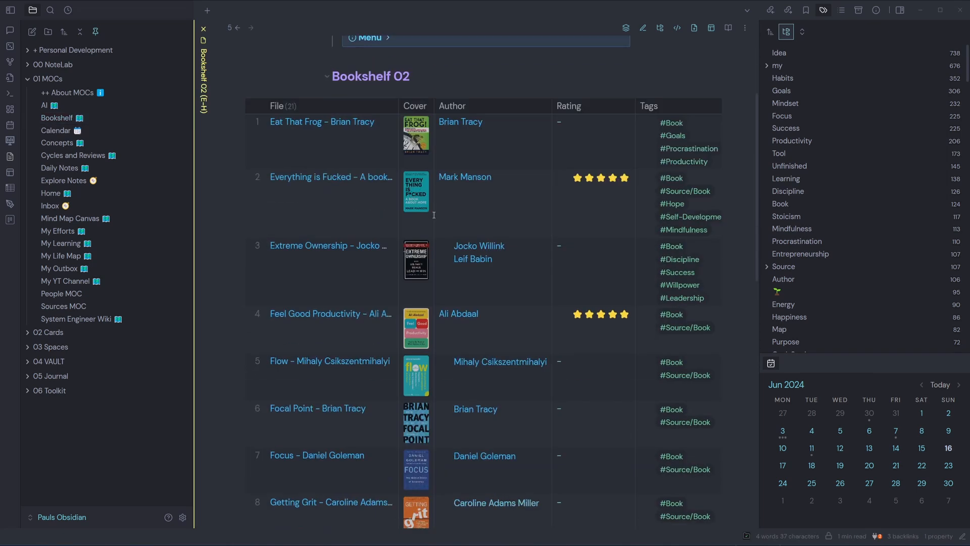
scroll(433, 215, "up", 3)
left_click(369, 184)
left_click(385, 246)
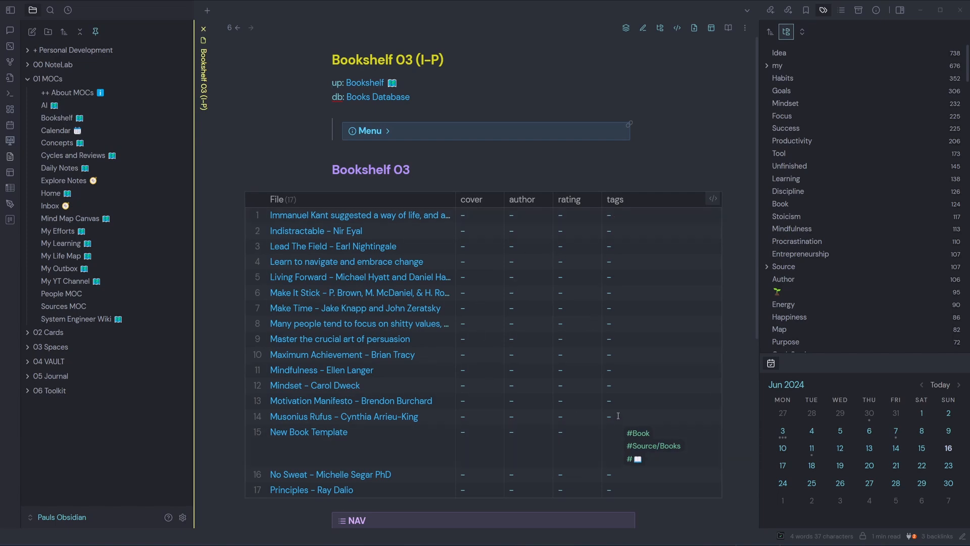
left_click(371, 131)
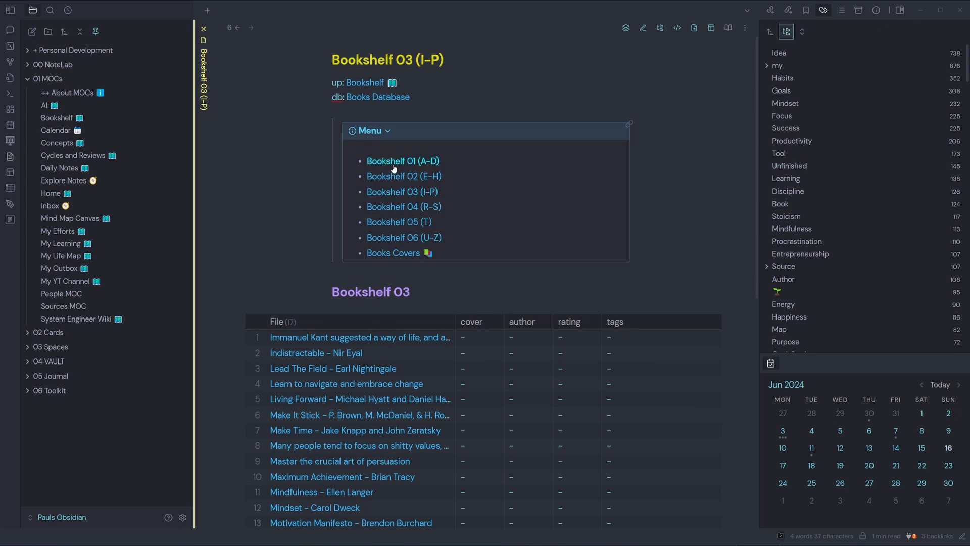
left_click(394, 161)
scroll(512, 339, "down", 3)
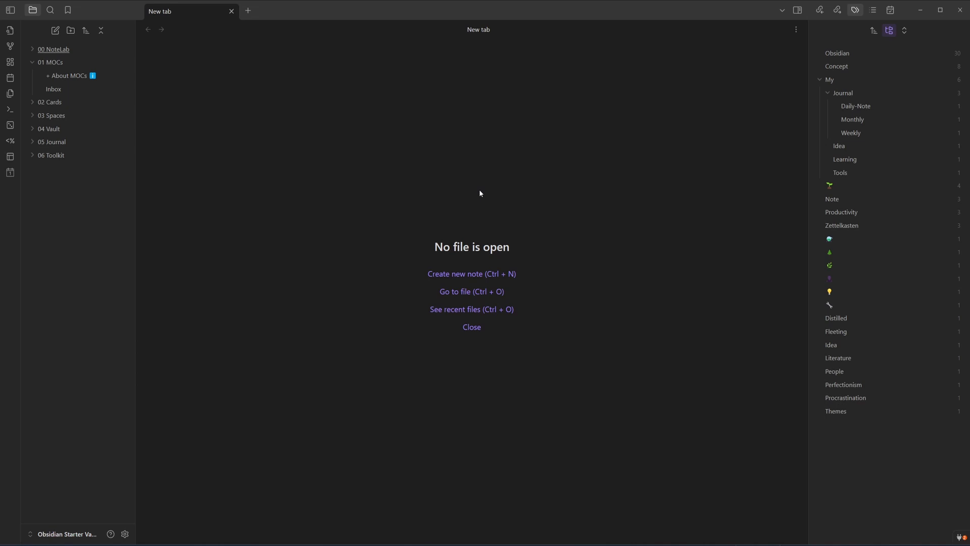
- Review the Dataview plugin's settings and its community plugin page with the query examples, and close the settings
left_click(440, 274)
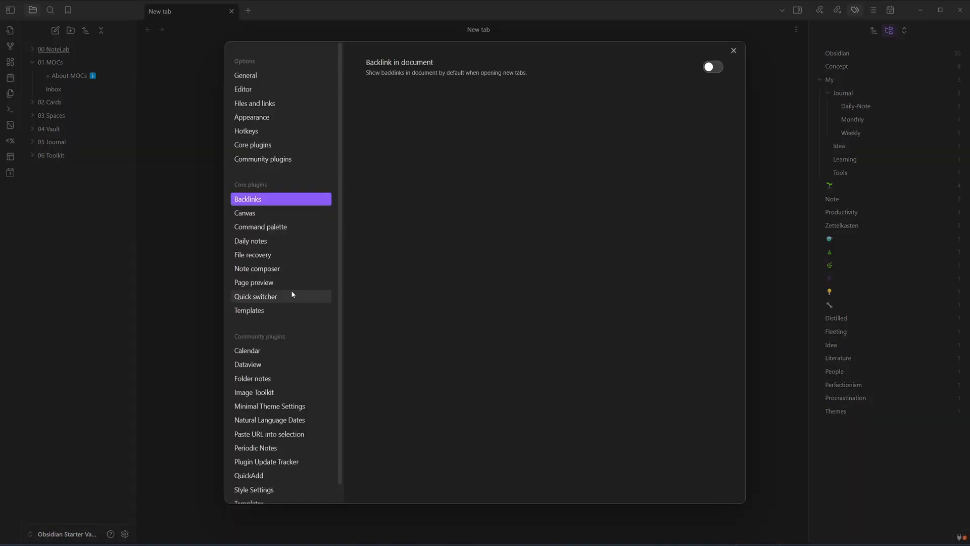
scroll(293, 293, "down", 1)
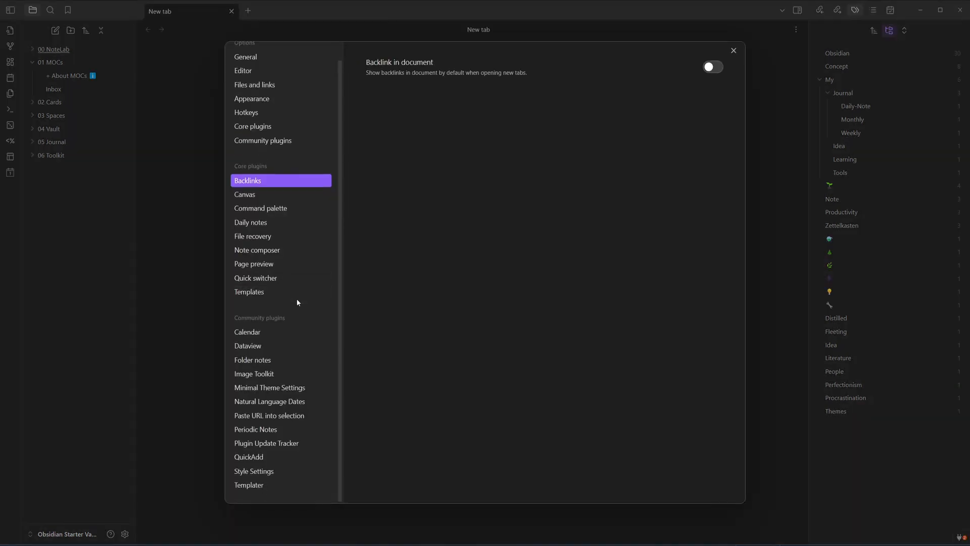
left_click(270, 348)
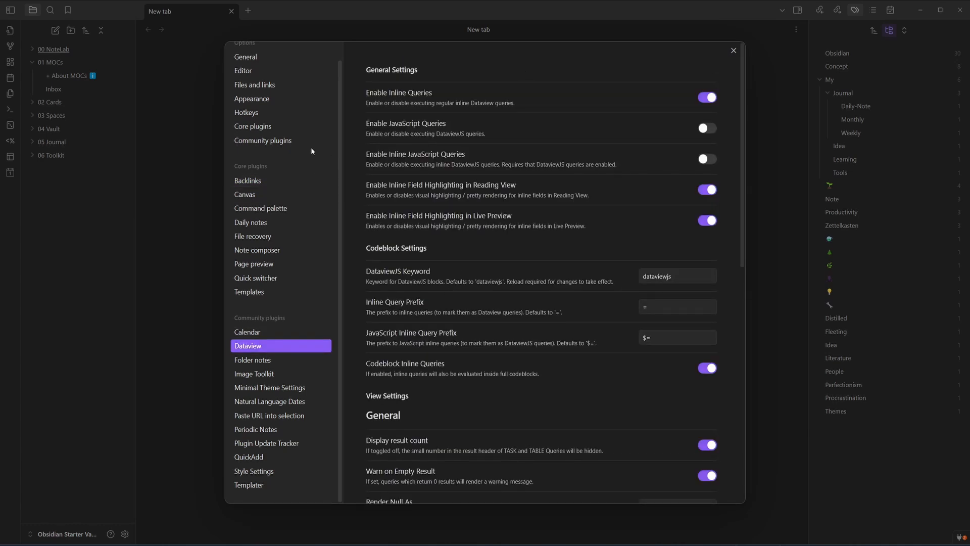
left_click(286, 144)
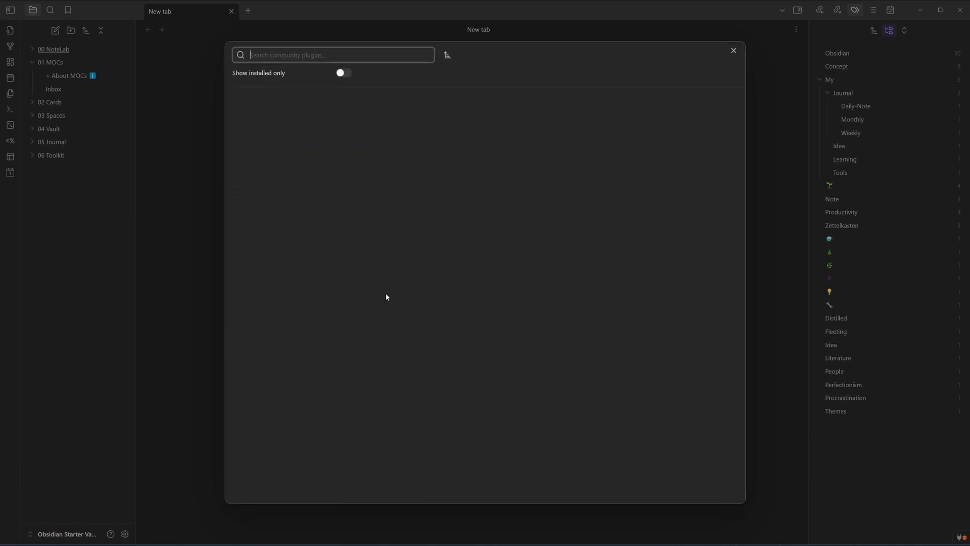
left_click(251, 208)
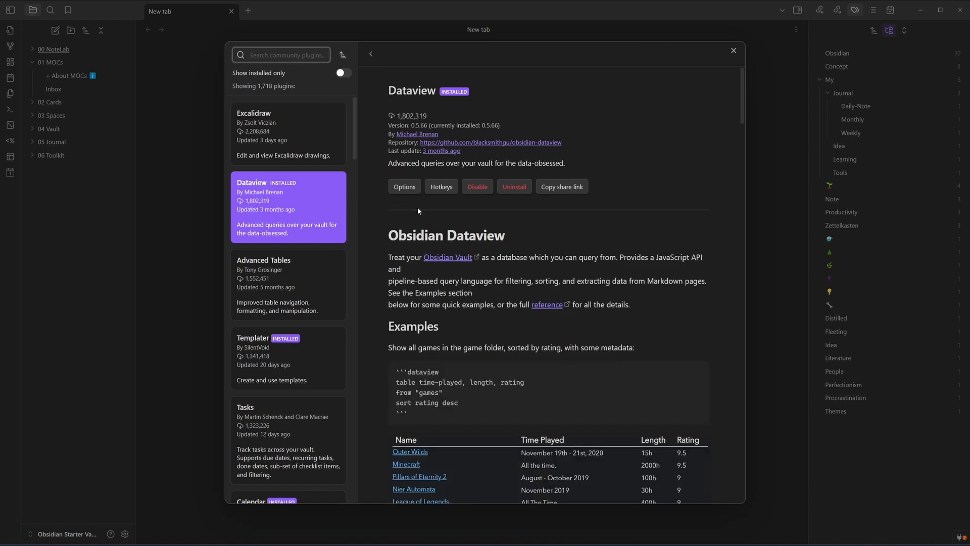
scroll(470, 315, "down", 4)
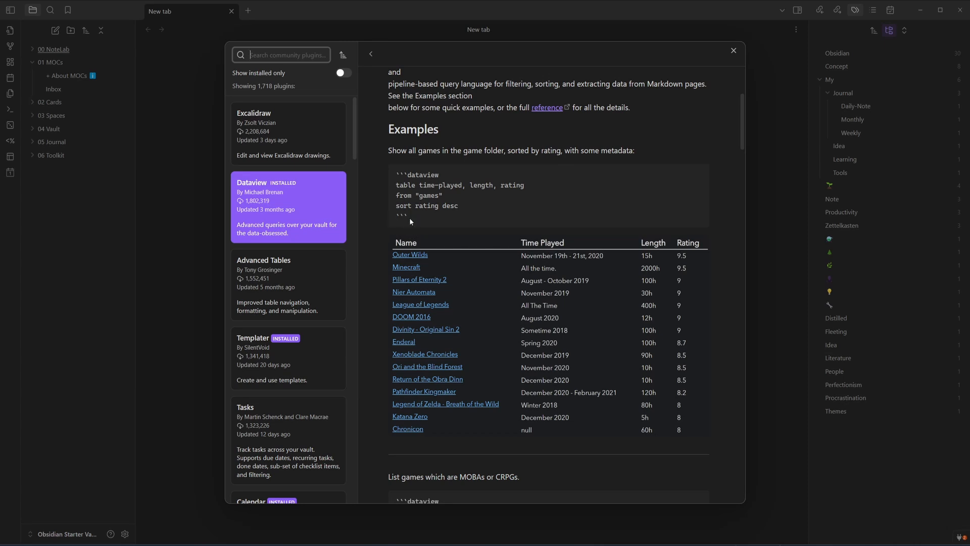
left_click(734, 51)
left_click(733, 51)
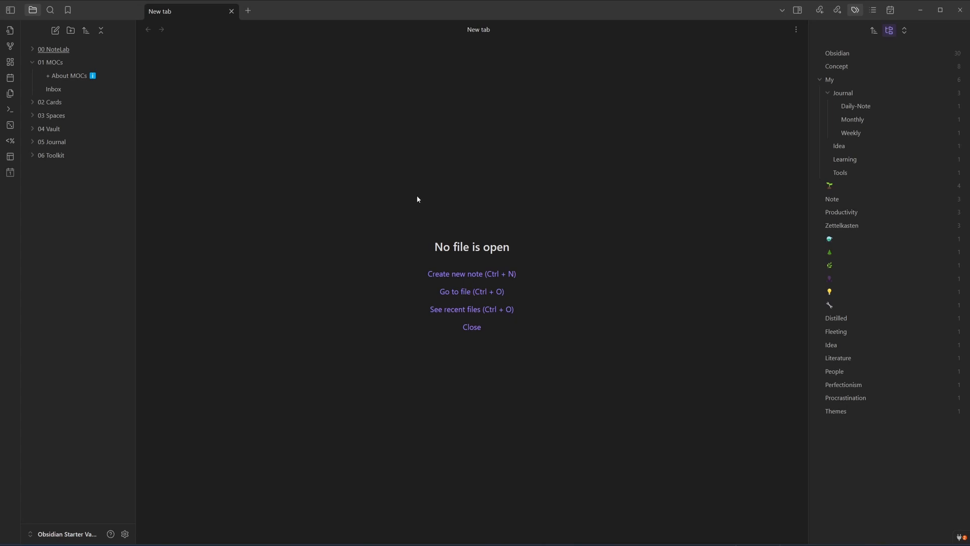
- Create a new note titled START HERE
key("ctrl+n")
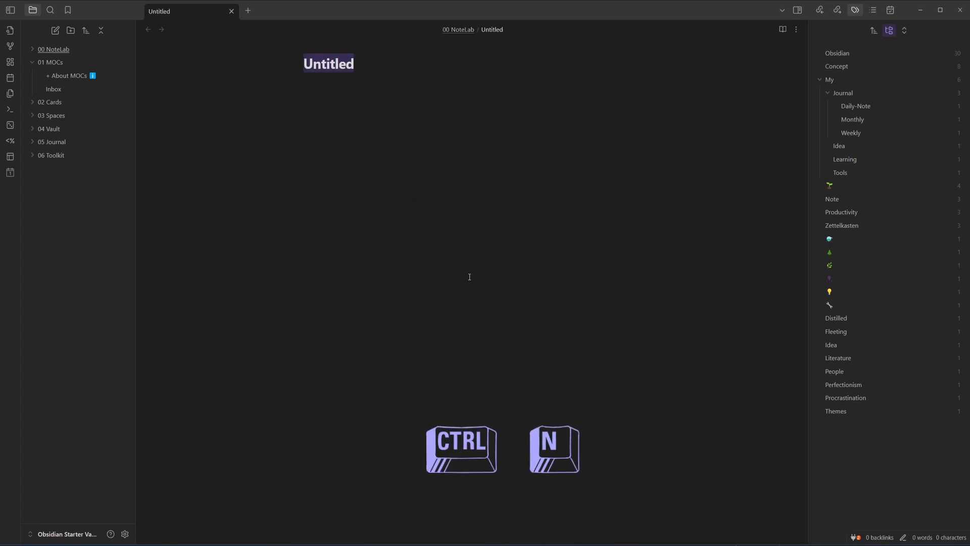
type("START HERE")
key("Return")
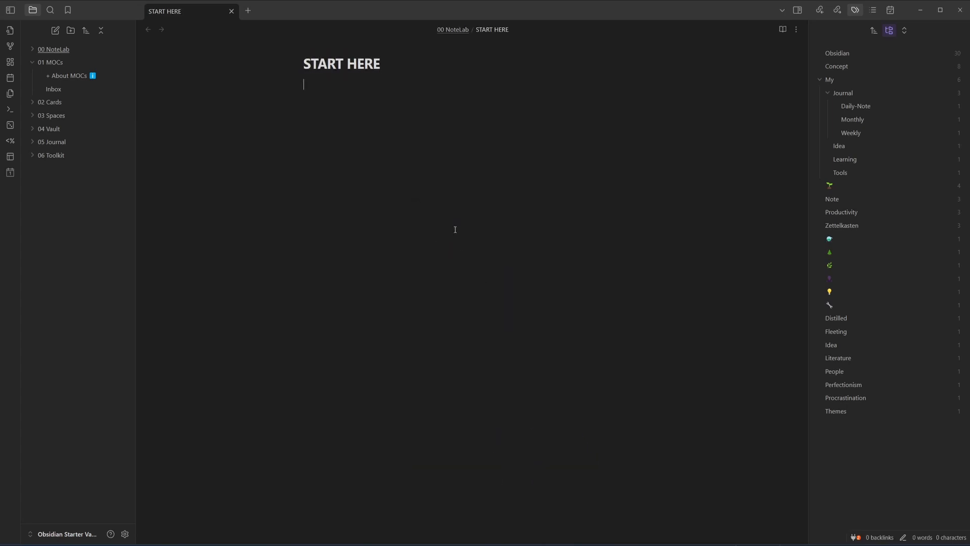
- Insert a world map emoji and move it to the end of the START HERE title
key("super+period")
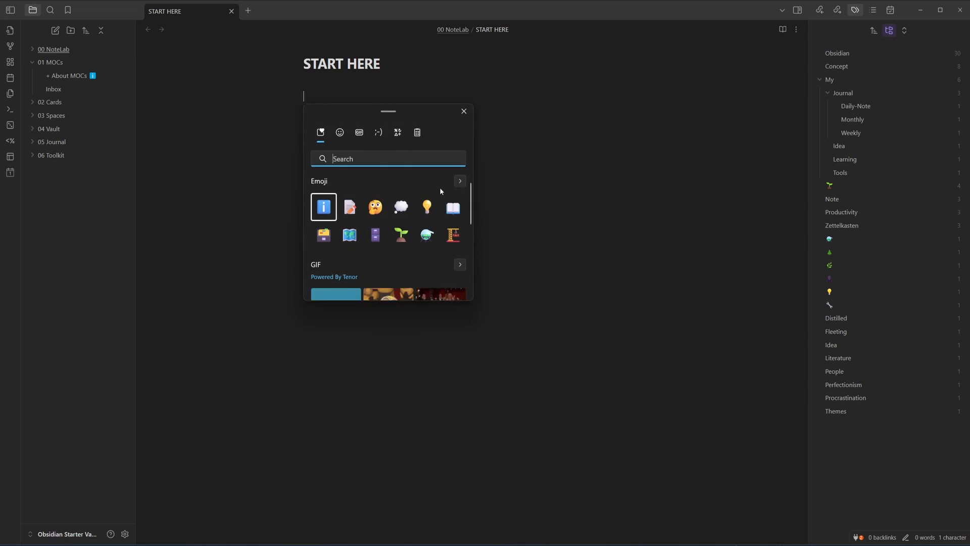
key("Down")
key("Right")
key("Return")
key("Escape")
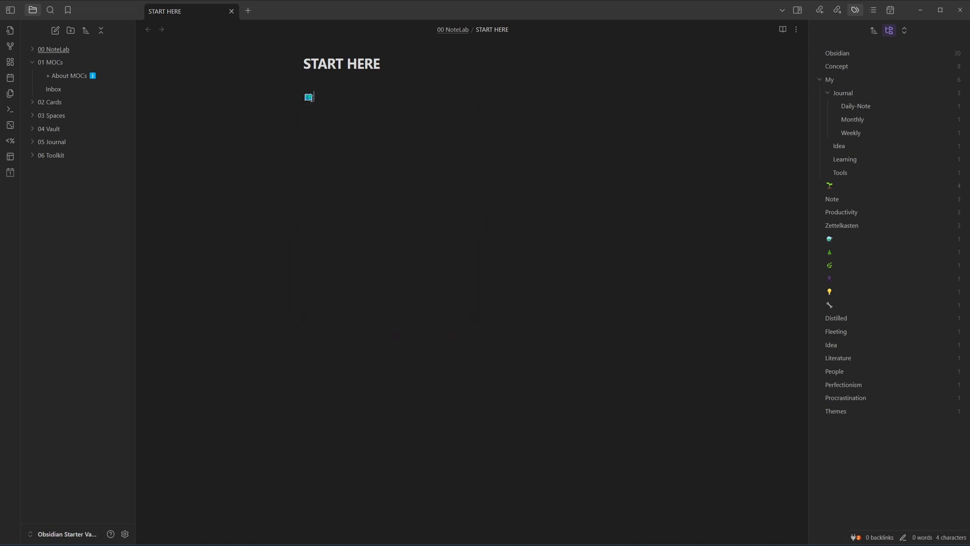
key("shift+Left")
key("ctrl+x")
key("Up")
key("ctrl+v")
key("Return")
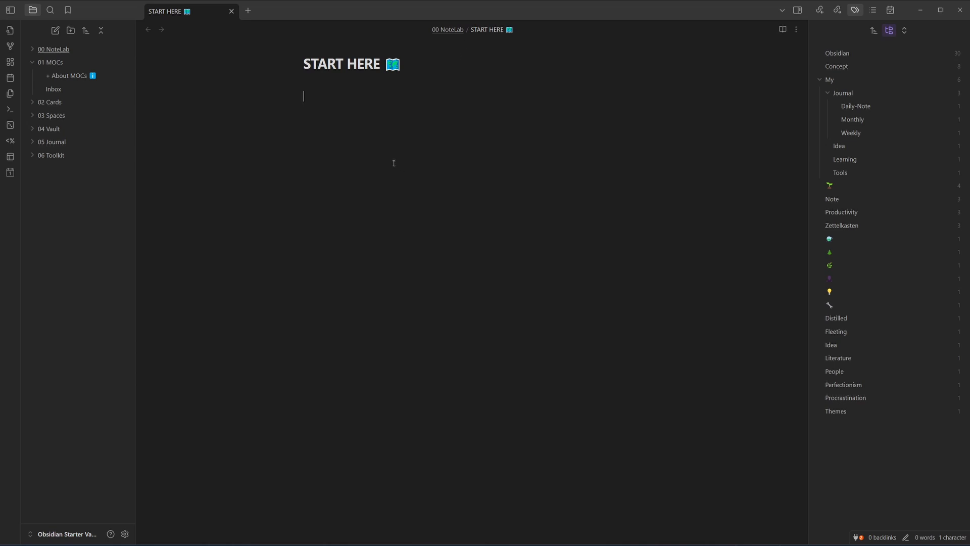
- Add a level-three heading "NoteLab" to the START HERE note, followed by a blank line
type("## # Notewl")
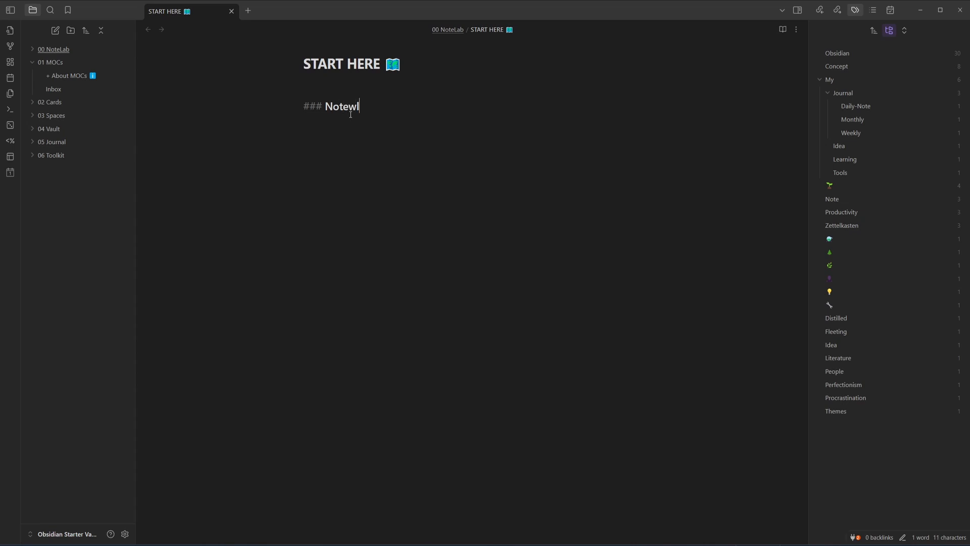
key("BackSpace")
key("BackSpace")
type("Lab")
key("Return")
key("Return")
- Expand the 00 NoteLab folder and look through the notes it contains
left_click(33, 49)
scroll(78, 402, "down", 3)
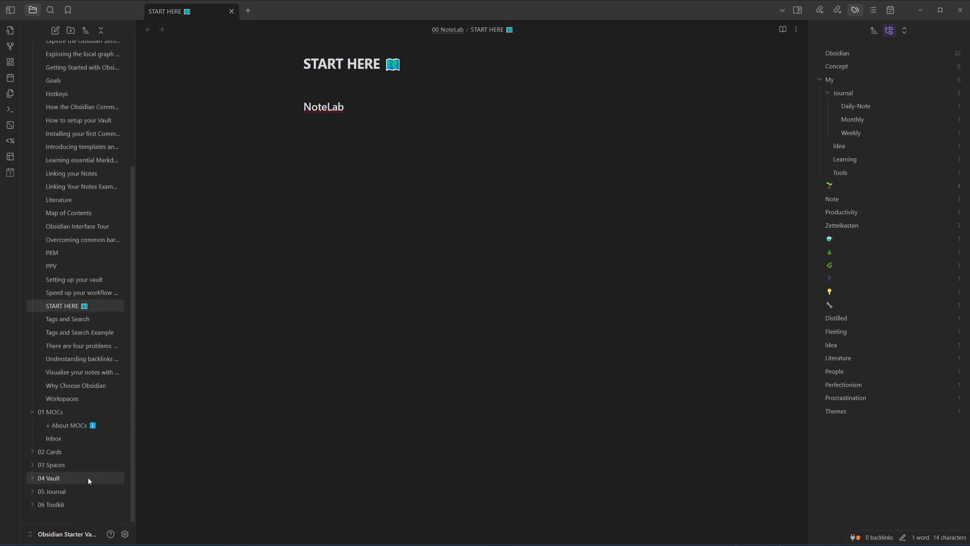
scroll(78, 354, "up", 3)
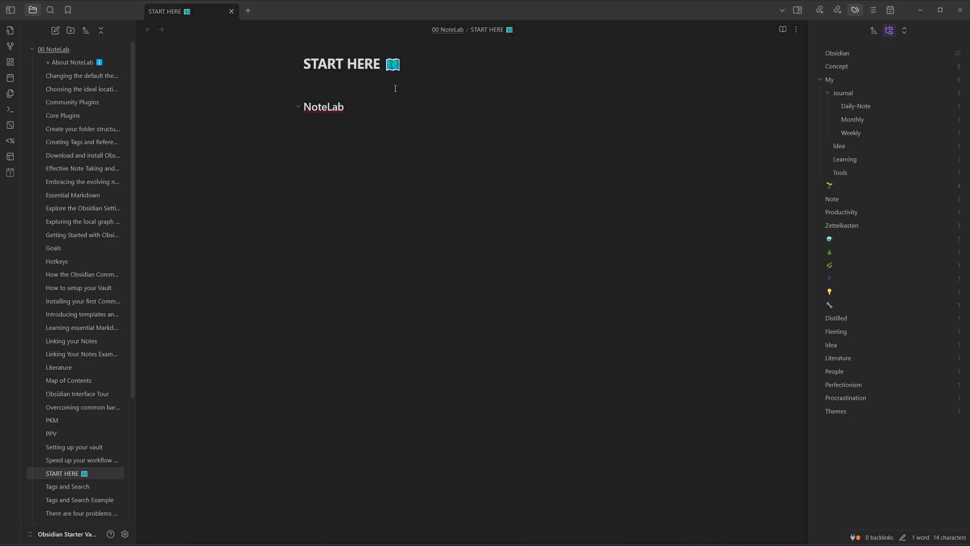
left_click(394, 108)
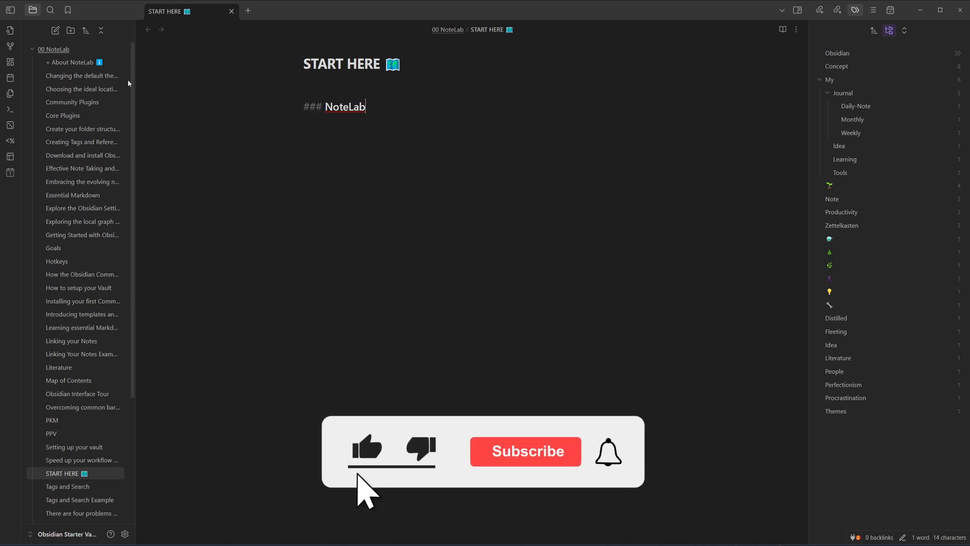
scroll(97, 253, "down", 3)
scroll(96, 323, "up", 3)
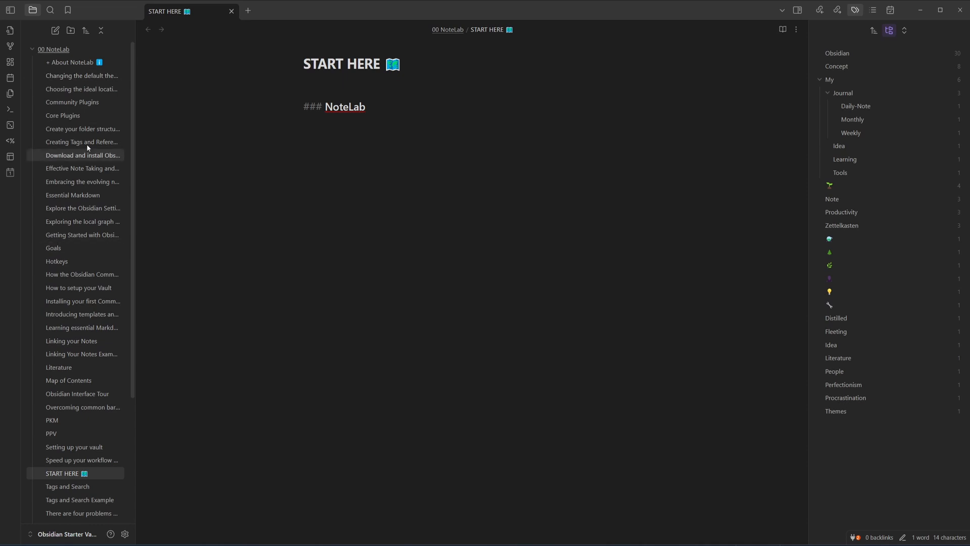
- Copy the example NoteLab Dataview query block from the Inbox note in 01 MOCs and paste it beneath START HERE's NoteLab heading
left_click(415, 132)
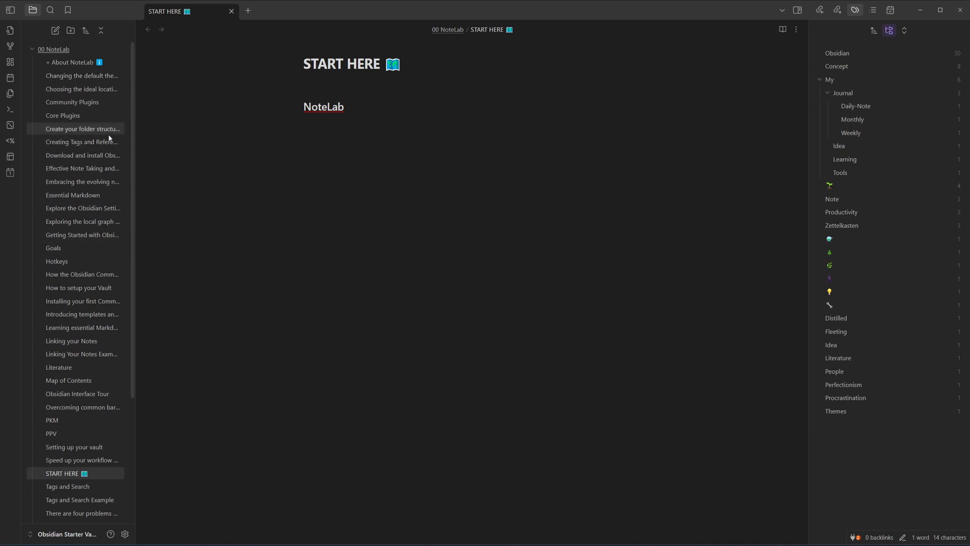
left_click(34, 51)
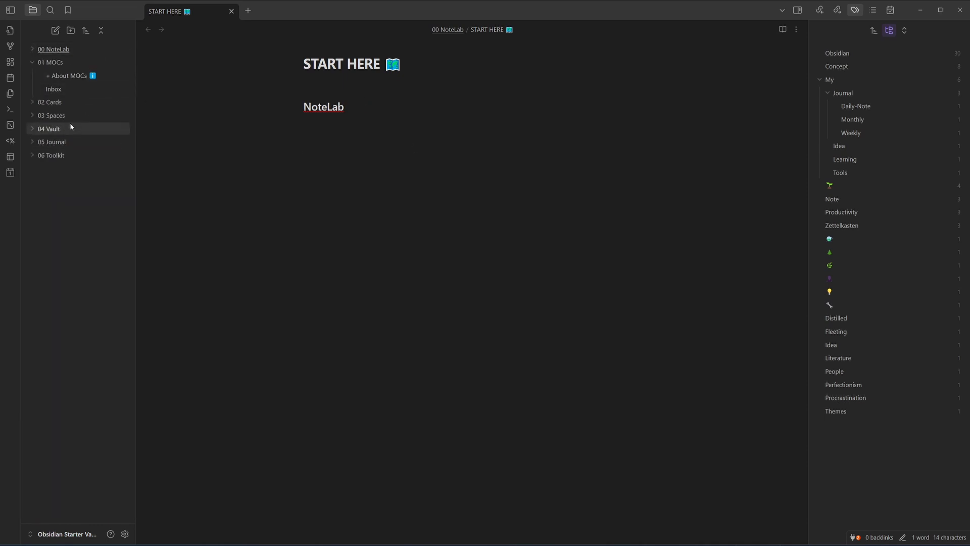
left_click(70, 92)
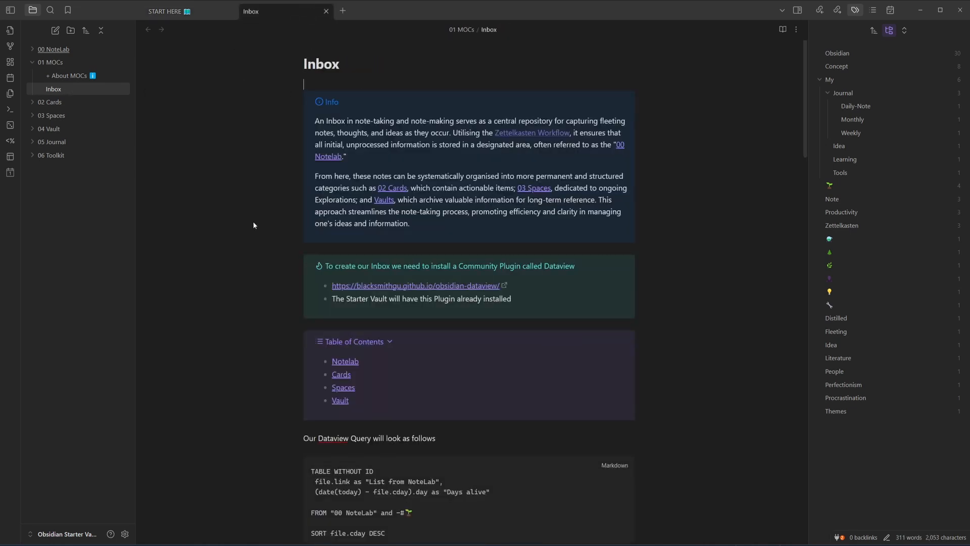
scroll(264, 230, "down", 3)
left_click(372, 402)
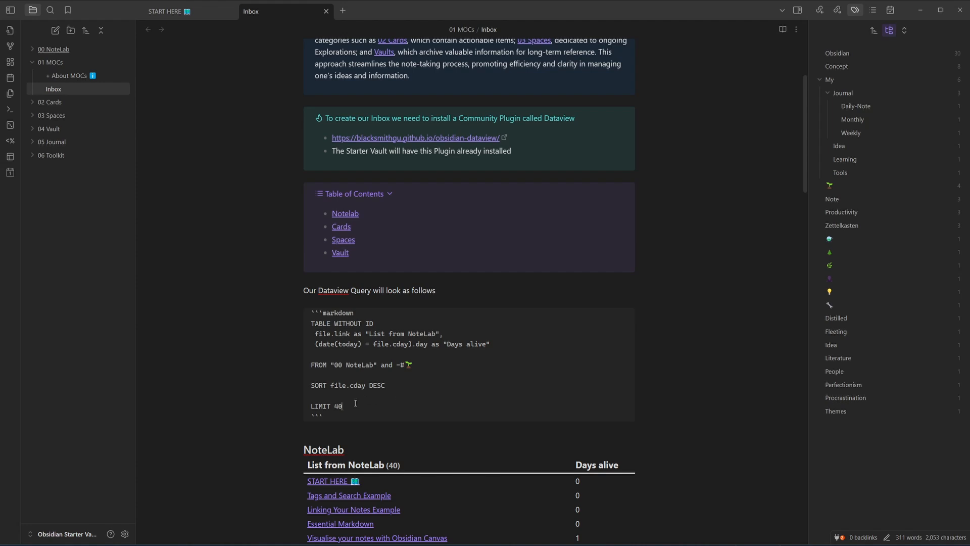
left_click_drag(339, 416, 309, 313)
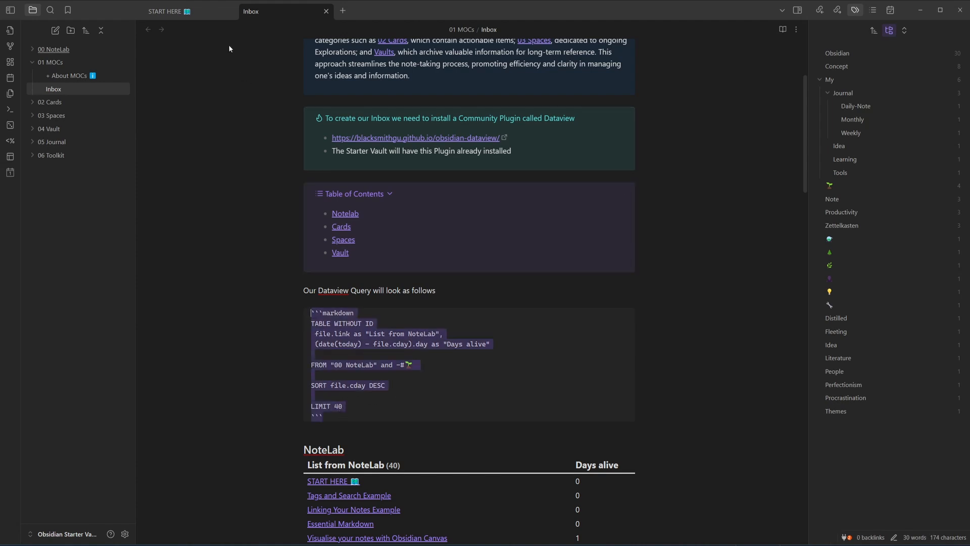
left_click(217, 12)
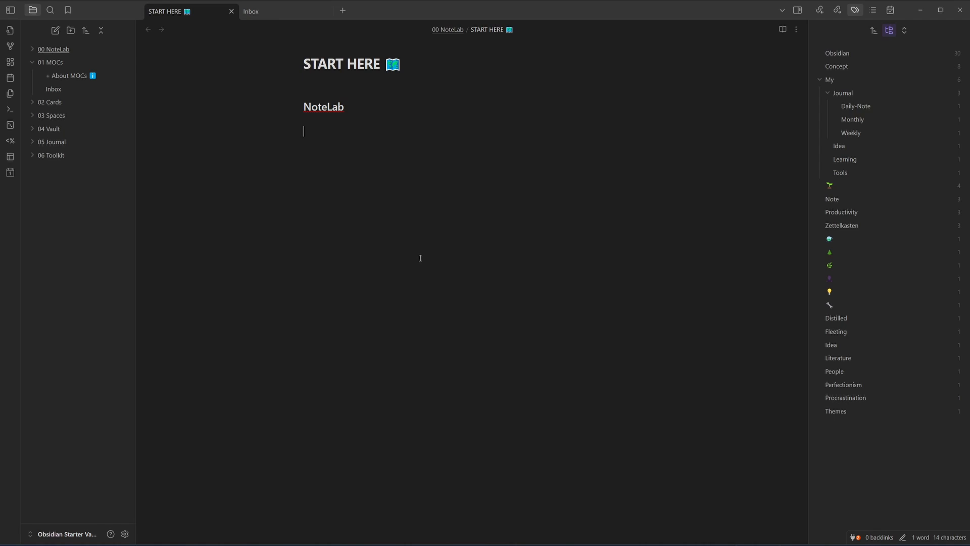
key("ctrl+v")
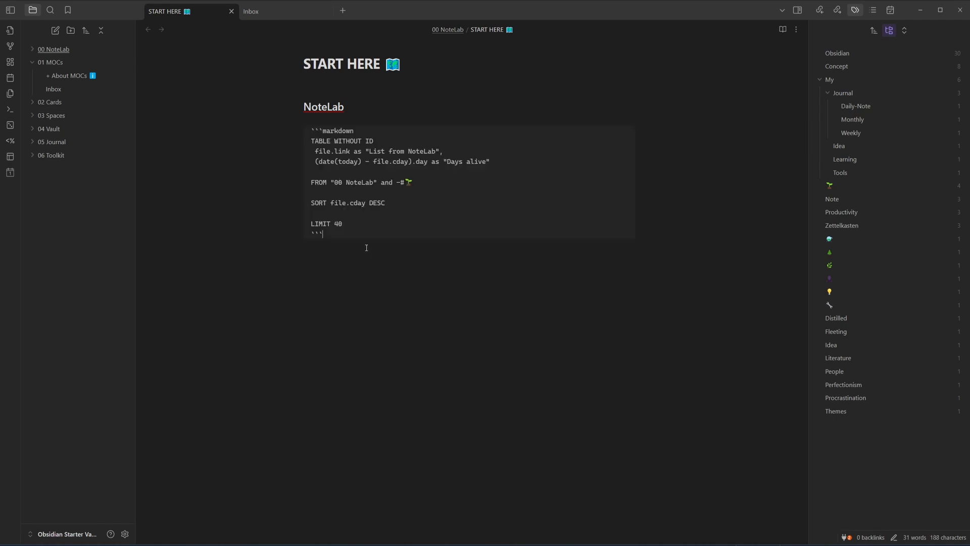
- Change the pasted code block's language from markdown to dataview
double_click(339, 131)
left_click(360, 276)
double_click(341, 132)
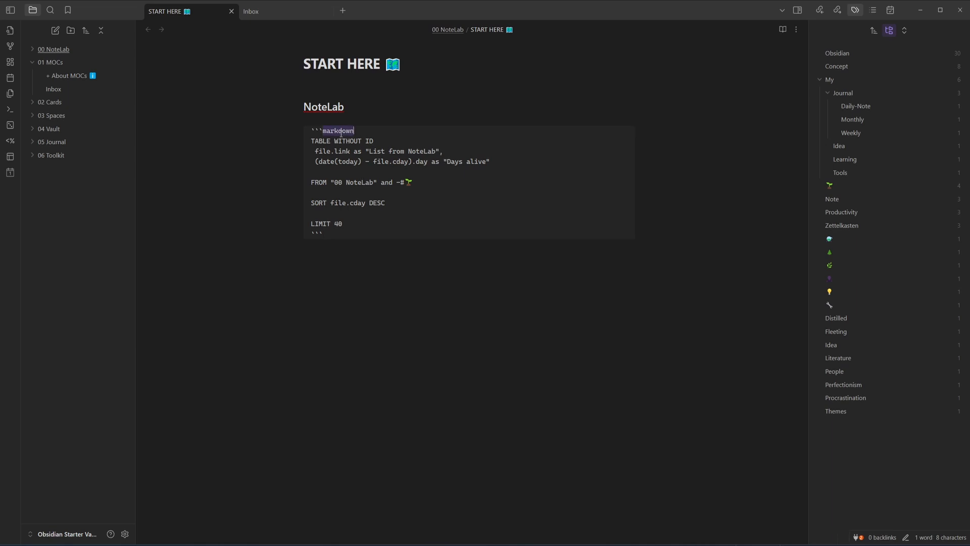
type("dataview")
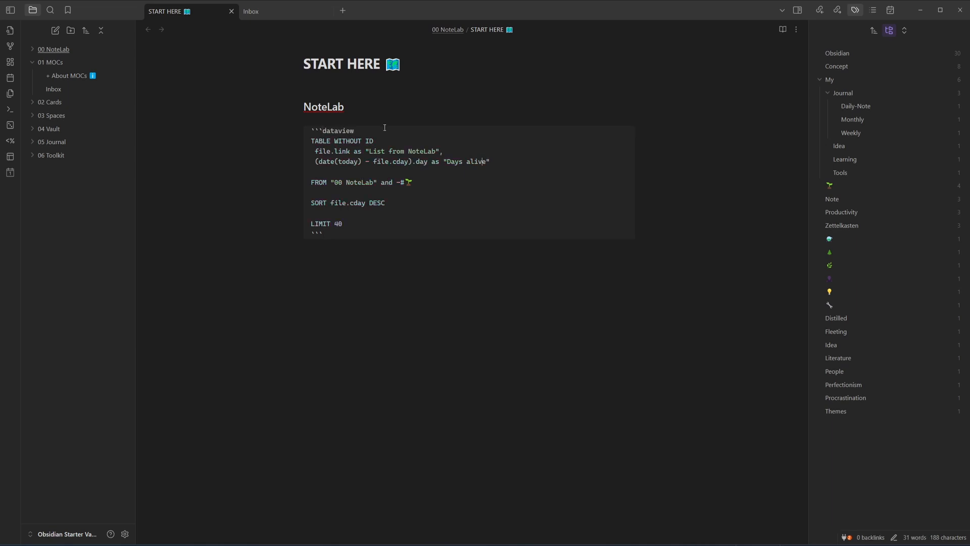
- Examine the query's TABLE, "List from NoteLab" and "Days alive" lines and expand the 00 NoteLab folder for comparison
double_click(317, 141)
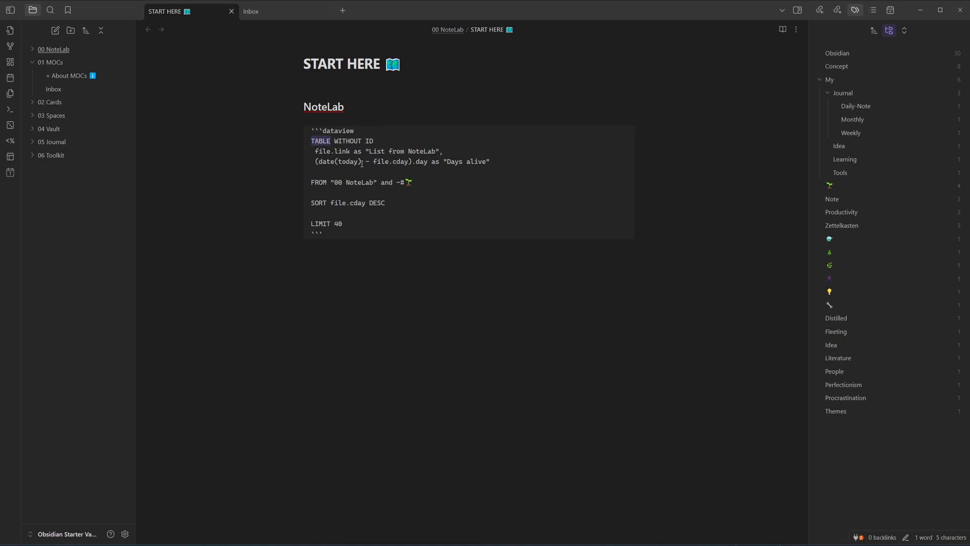
left_click_drag(370, 151, 436, 151)
left_click(428, 162)
left_click(31, 50)
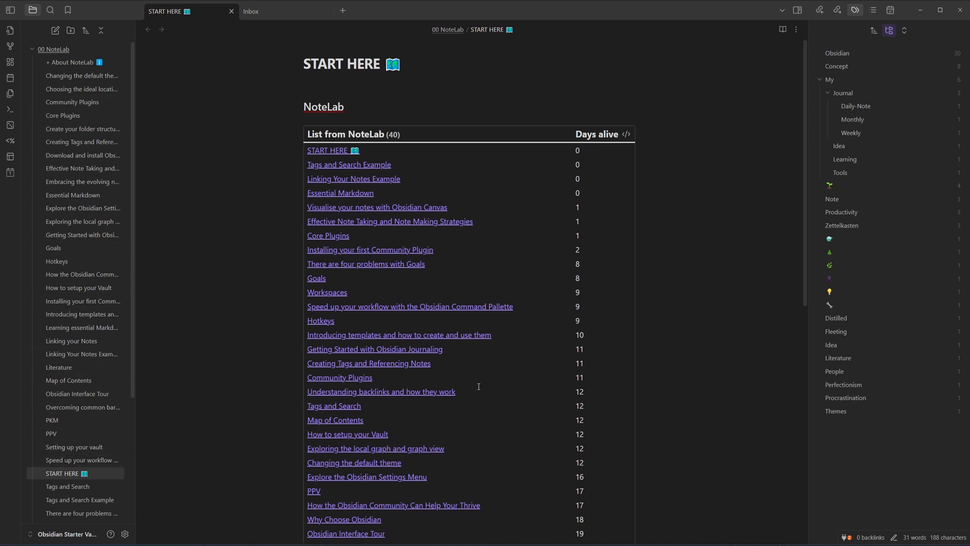
- Set the NoteLab query's LIMIT to 10 and preview the rendered list in reading view
left_click(627, 134)
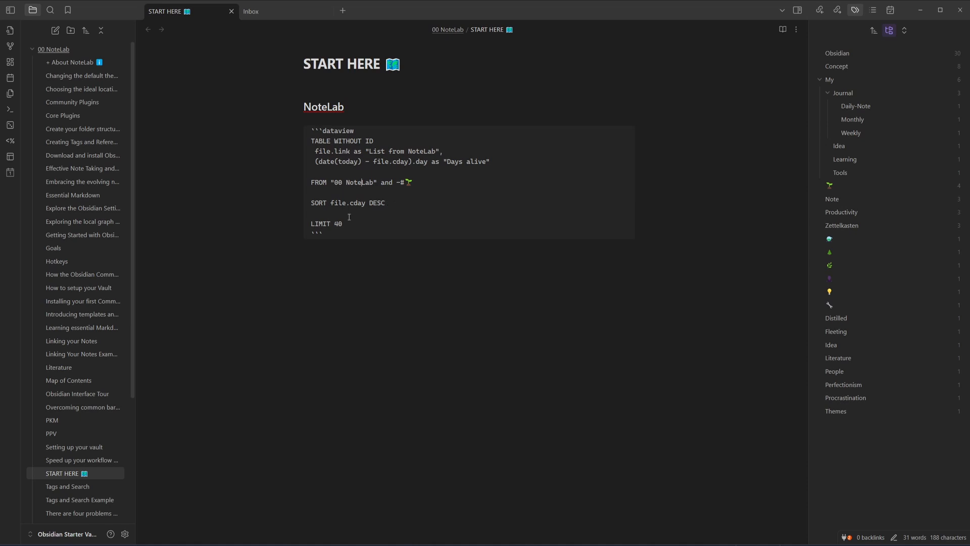
left_click_drag(334, 224, 355, 225)
type("10")
left_click(783, 29)
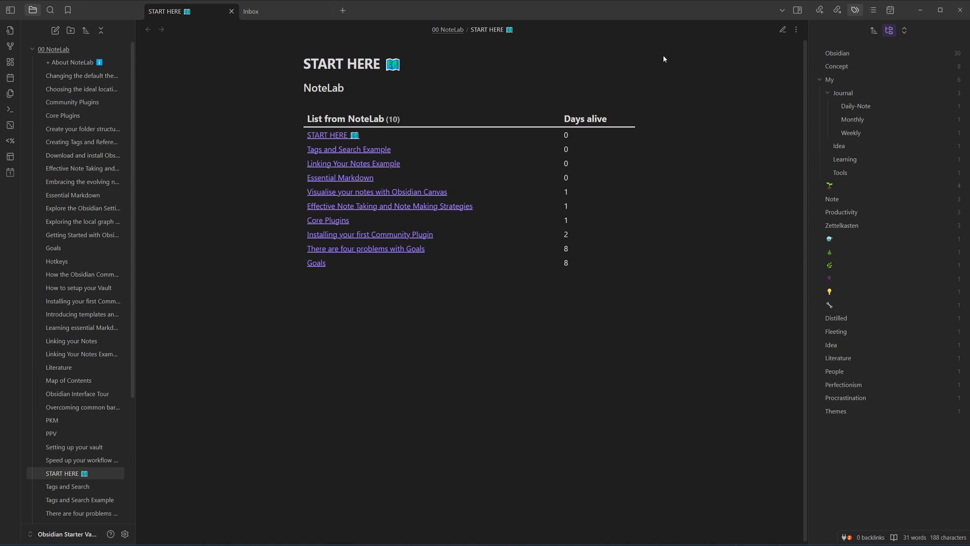
left_click(783, 28)
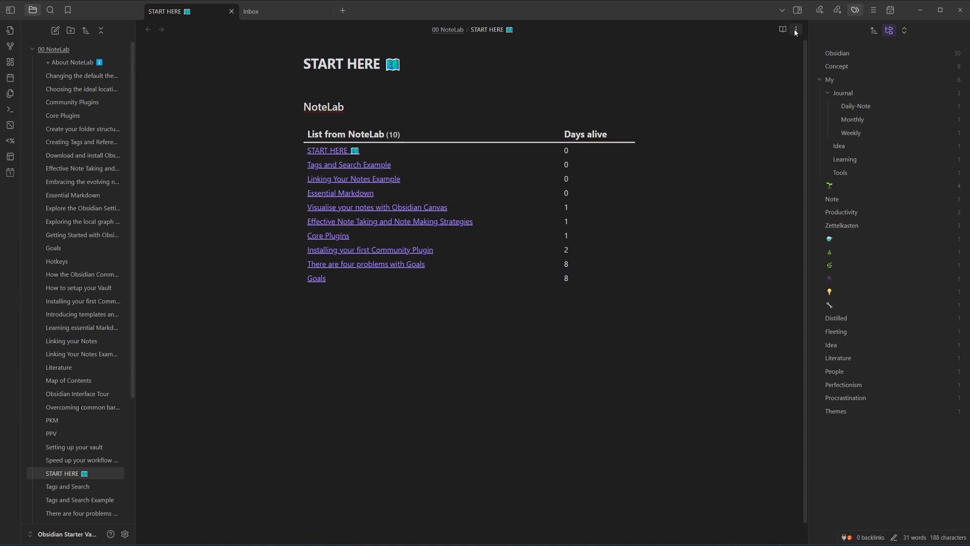
- Switch the START HERE note to source mode and set the NoteLab query's LIMIT to 40
left_click(796, 30)
left_click(732, 71)
left_click(360, 216)
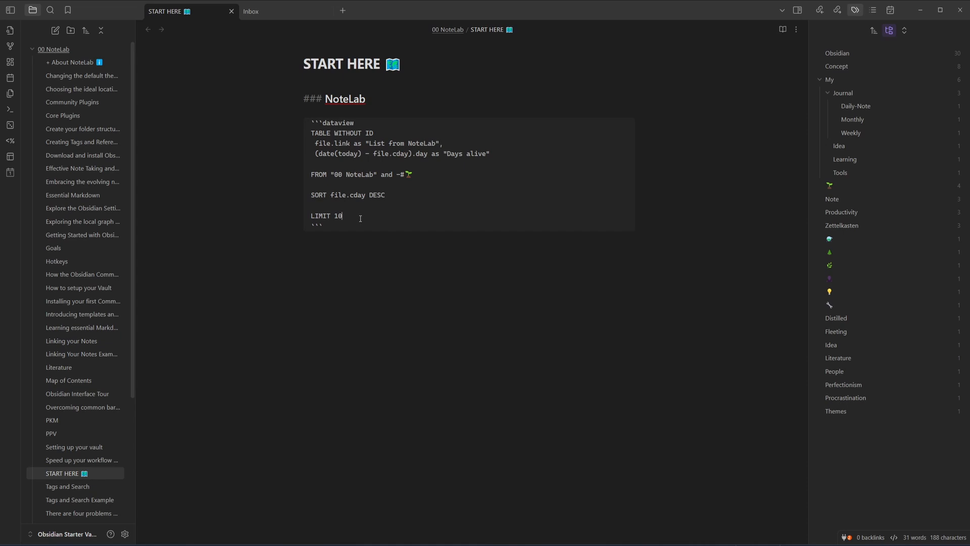
type("40")
- Show START HERE in reading view and look through the whole NoteLab list with its days alive
left_click(783, 29)
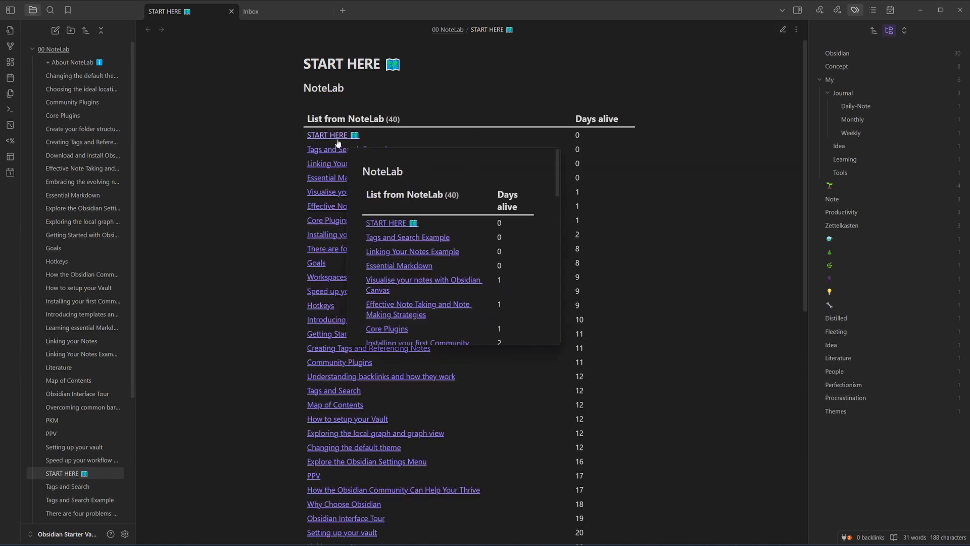
scroll(349, 217, "down", 3)
scroll(341, 239, "down", 4)
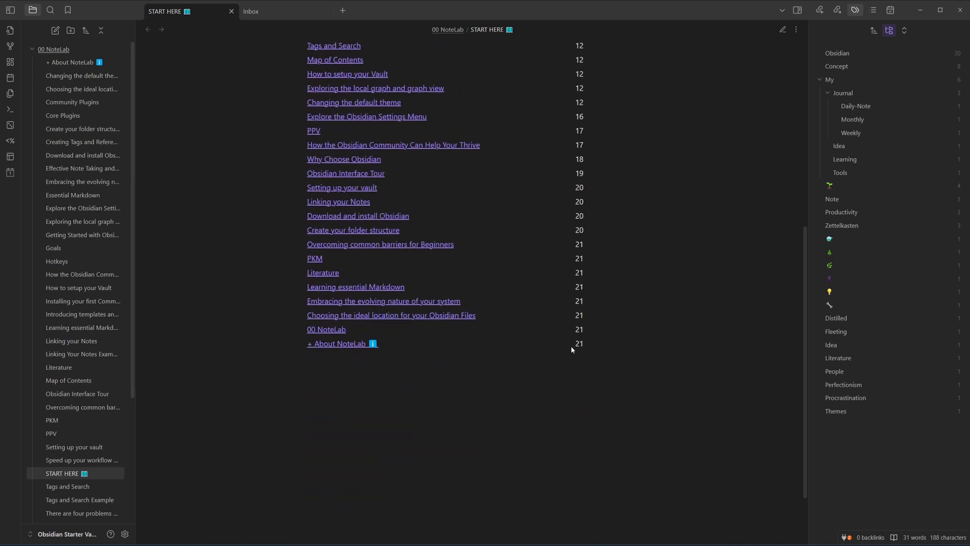
scroll(533, 353, "up", 7)
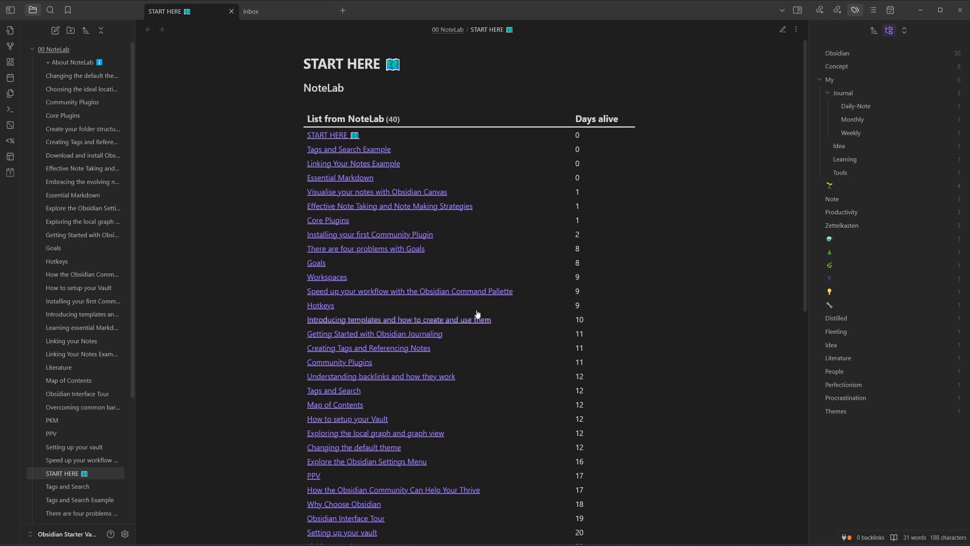
mouse_move(372, 187)
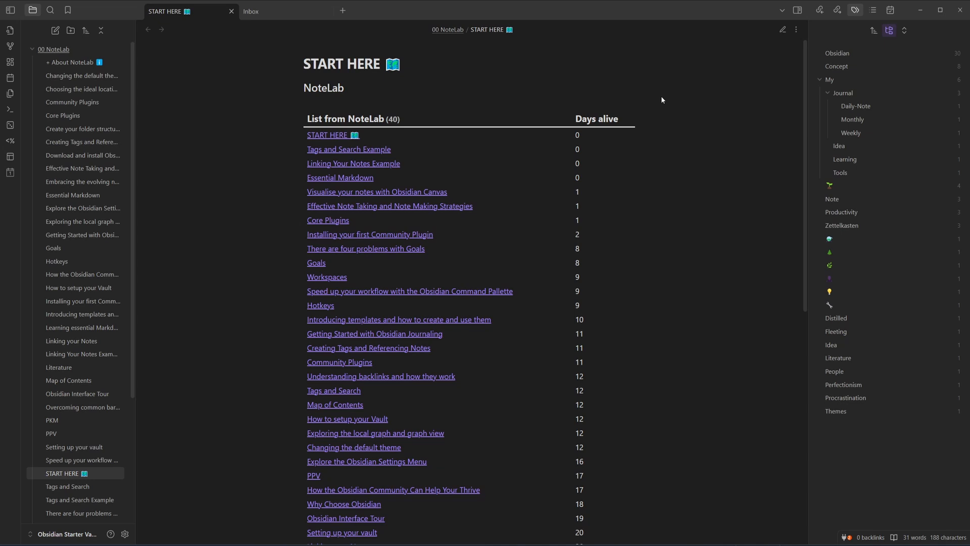
- Return to source mode and duplicate the NoteLab heading with its Dataview query below the original block
left_click(783, 29)
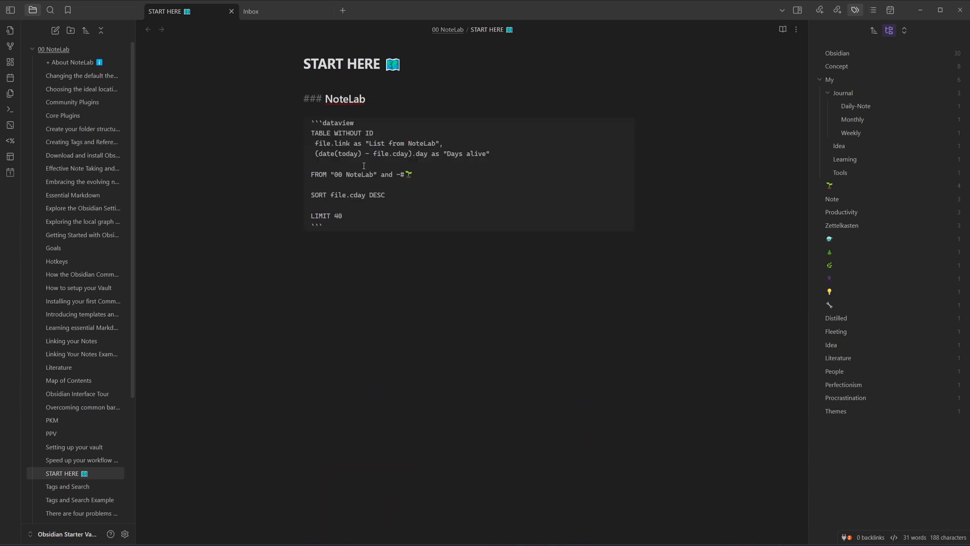
left_click_drag(337, 225, 306, 134)
left_click(375, 259)
key("Return")
type("### NoteLab  ```dataview TABLE WITHOUT ID  file.link as \"List from NoteLab\",  (date(today) - file.cday).day as \"Days alive\"  FROM \"00 NoteLab\" and -#🌱  SORT file.cday DESC  LIMIT 40 ```")
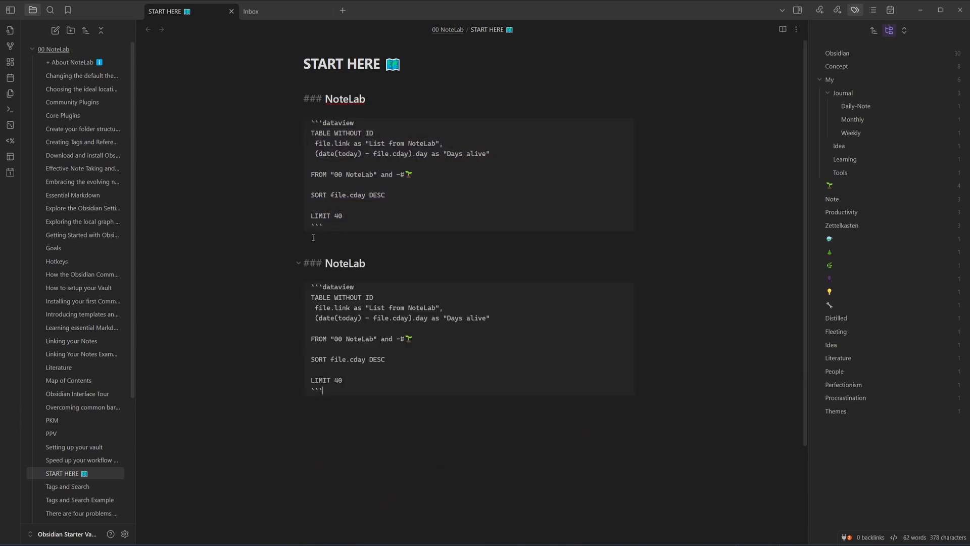
- Rename the duplicated heading to "Cards" and its query's first column title to "List from Cards"
left_click(31, 50)
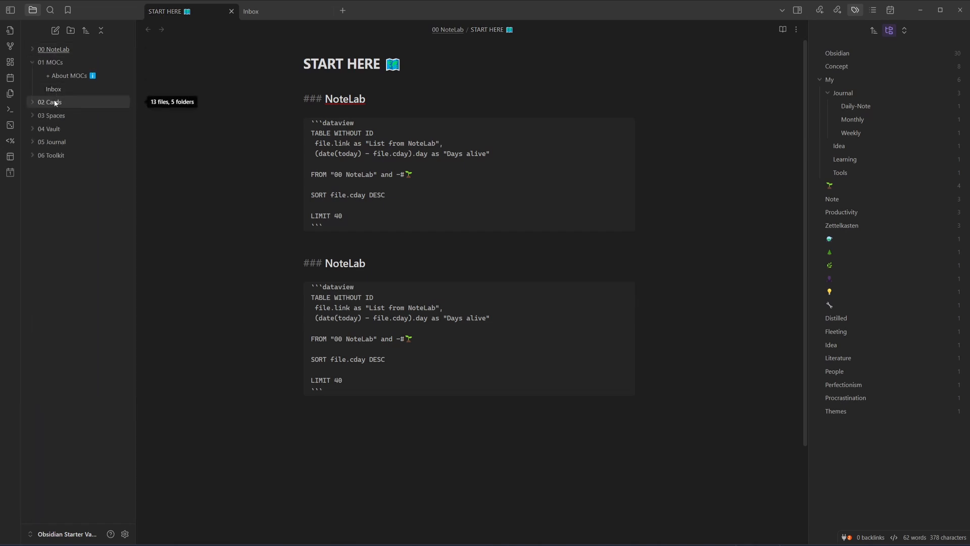
double_click(346, 263)
type("Cards")
double_click(423, 307)
type("V")
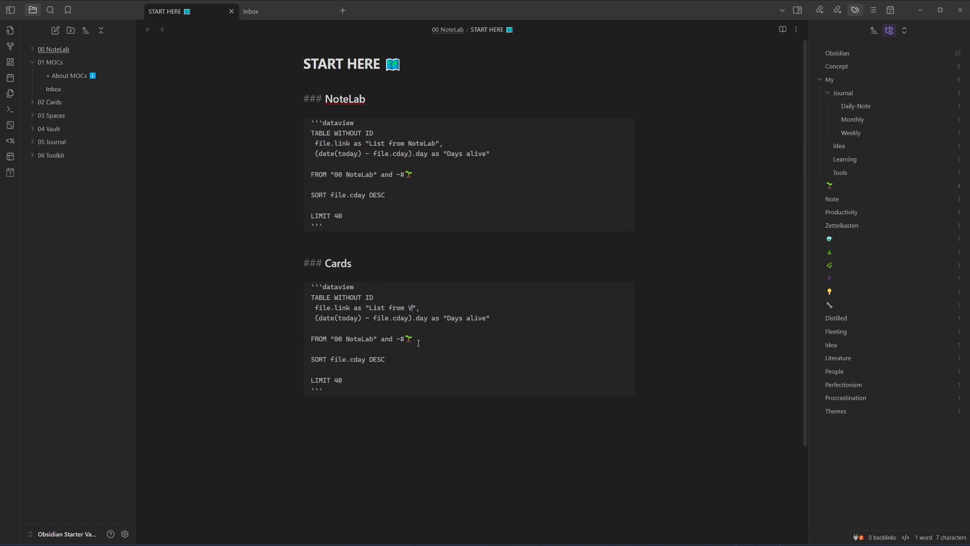
type("ards")
- Set the Cards query's source folder to "02 Cards"
left_click_drag(376, 339, 335, 339)
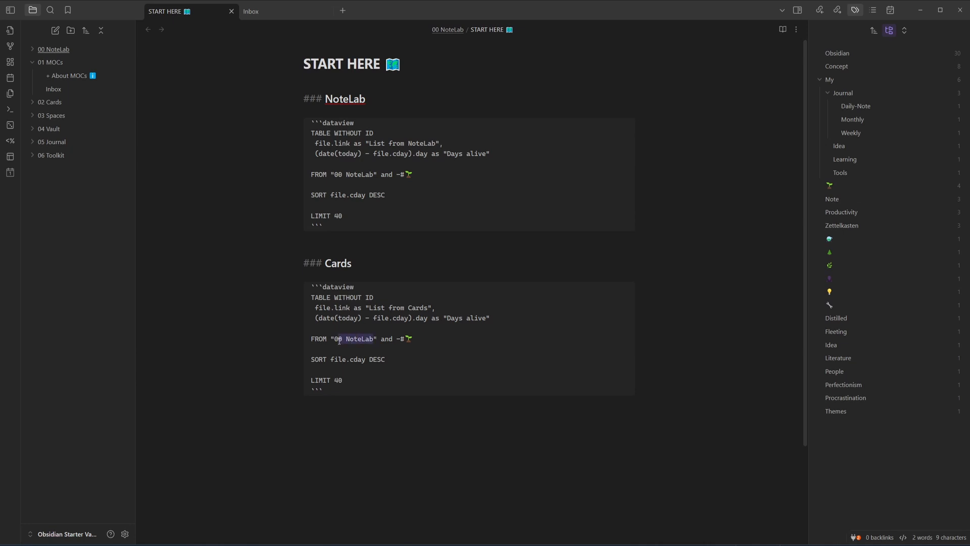
type("02 Cards")
left_click(404, 359)
scroll(420, 359, "down", 1)
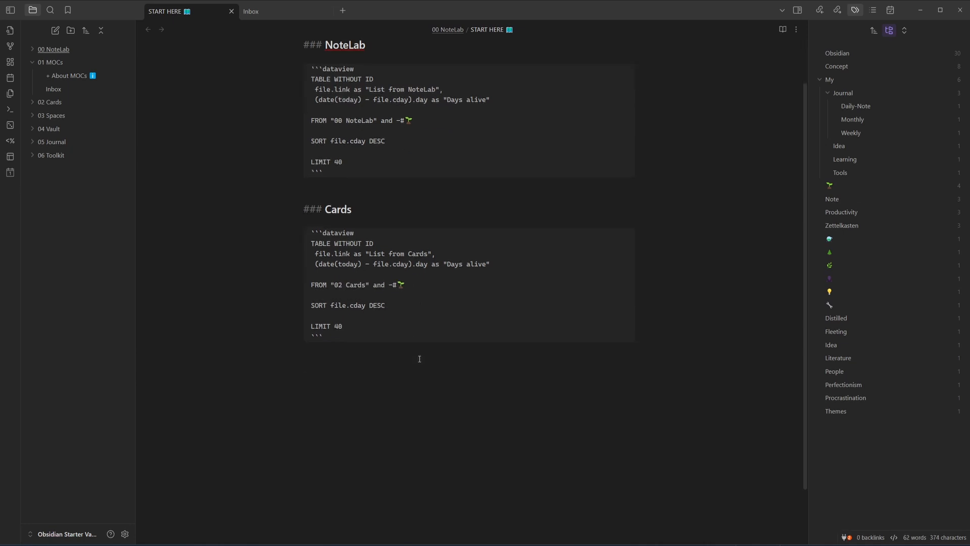
- Show START HERE in reading view and compare the rendered NoteLab and Cards lists with the expanded 02 Cards folder
key("ctrl+e")
scroll(417, 254, "up", 3)
scroll(417, 255, "down", 12)
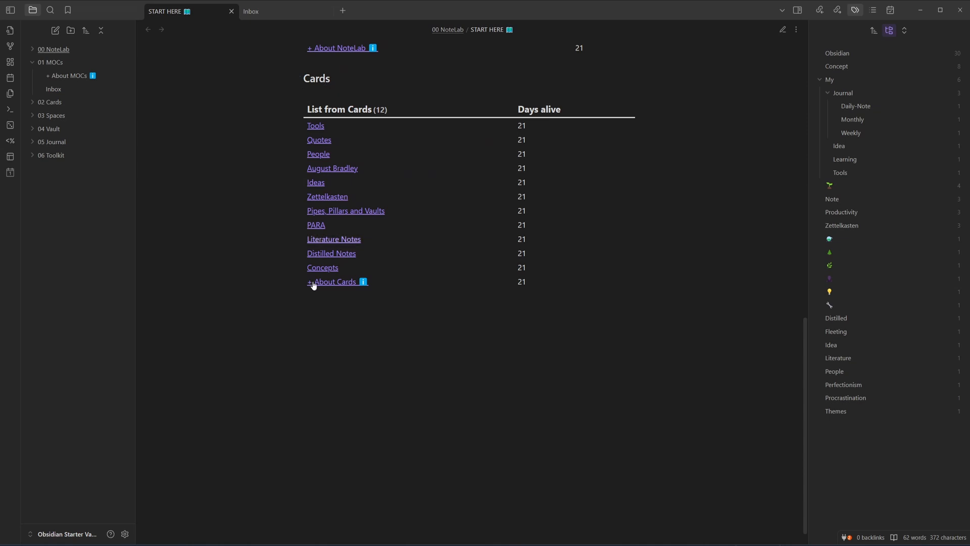
left_click(51, 102)
scroll(451, 311, "up", 12)
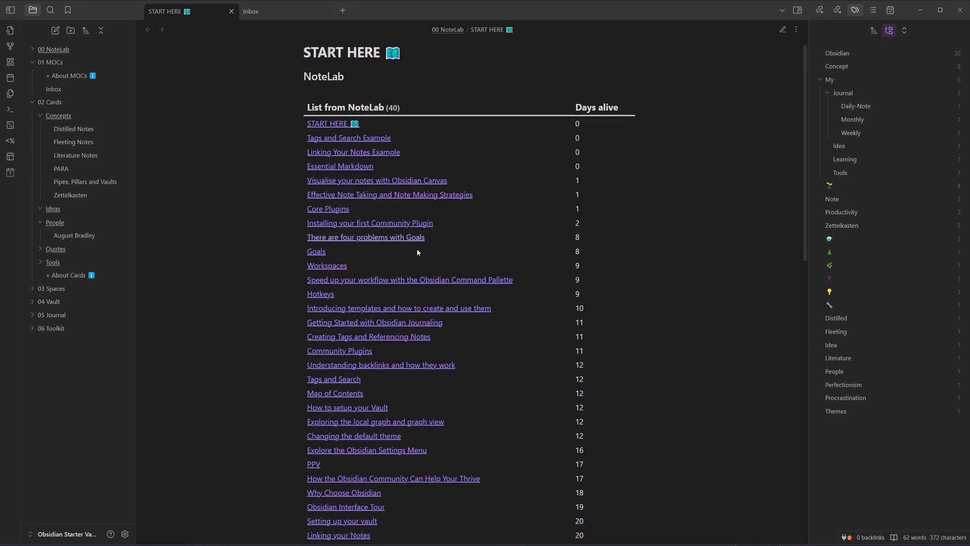
scroll(416, 247, "down", 5)
scroll(413, 298, "down", 4)
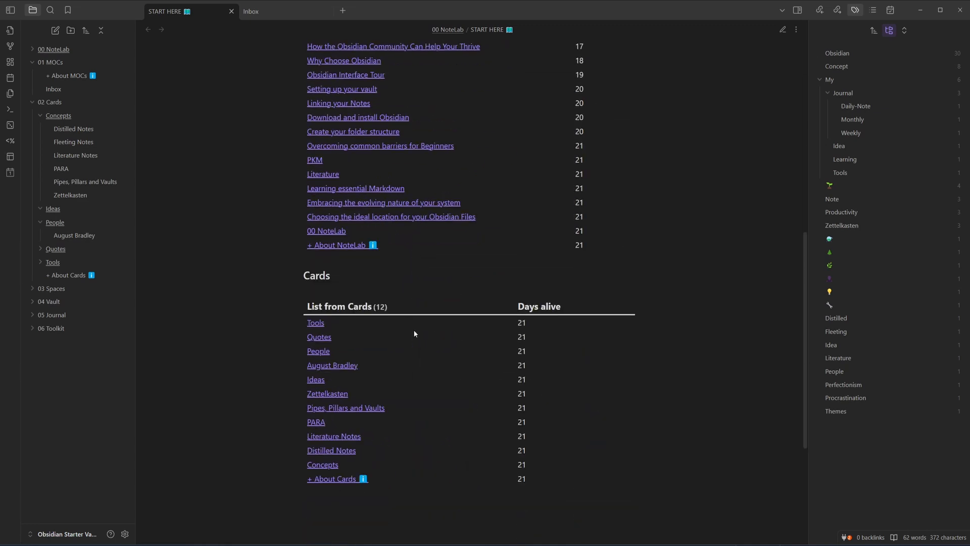
scroll(401, 461, "up", 10)
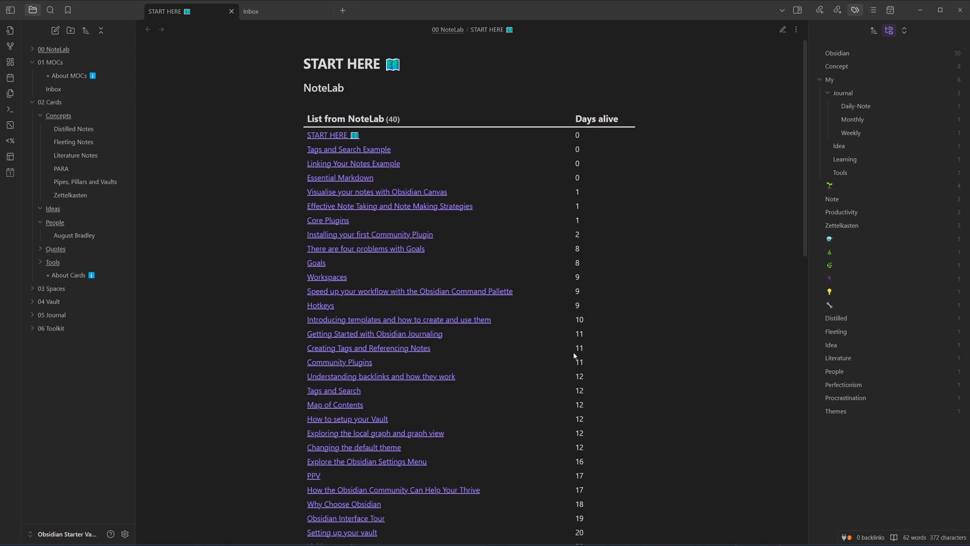
scroll(562, 377, "down", 8)
scroll(560, 318, "down", 3)
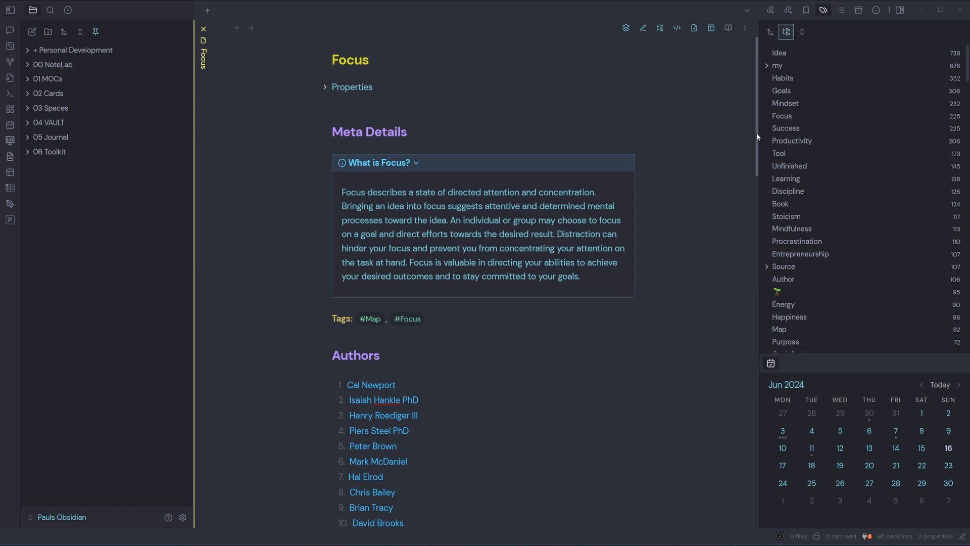
- Look through the definition, tags, Authors, Books and Action Items of the Focus map of content in the other vault
scroll(756, 136, "down", 1)
scroll(755, 131, "up", 1)
scroll(531, 319, "down", 5)
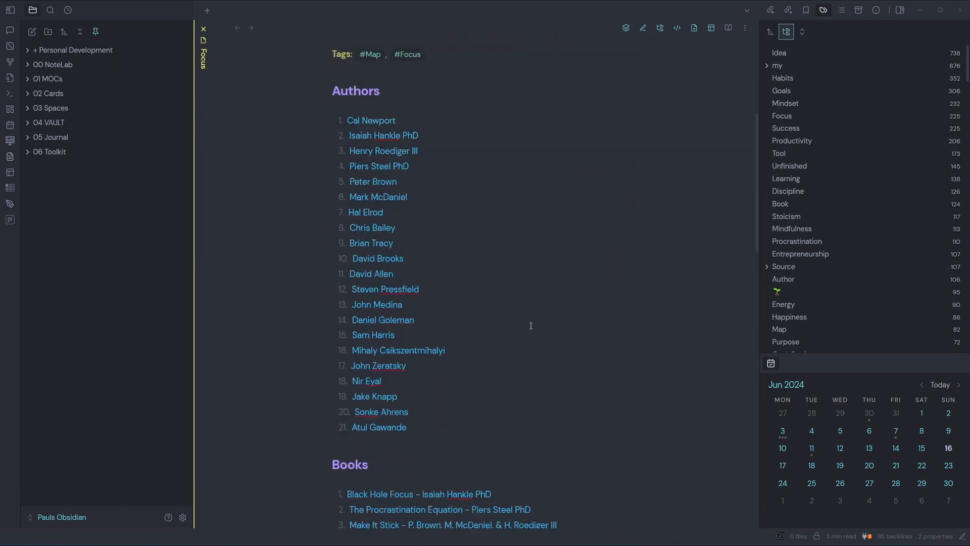
scroll(382, 119, "up", 1)
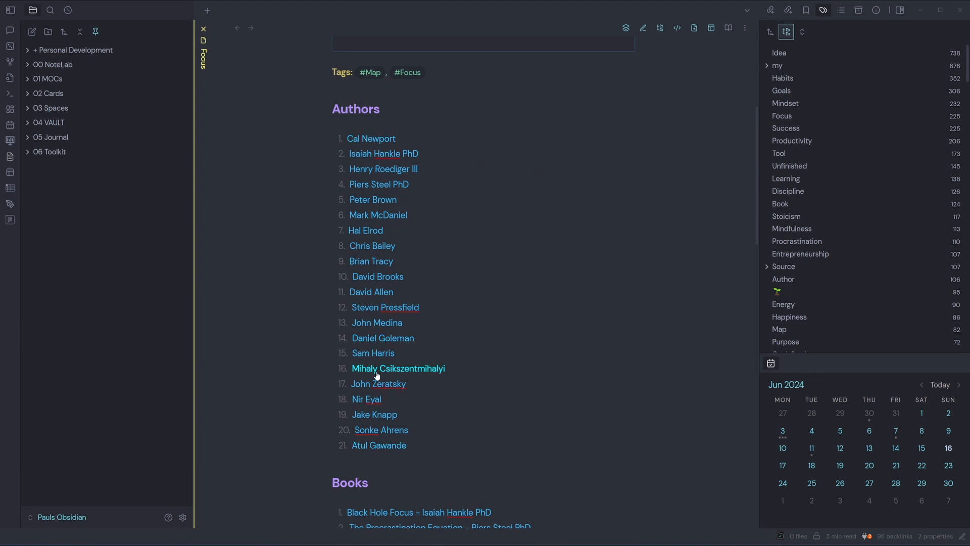
scroll(379, 372, "down", 7)
scroll(427, 277, "down", 10)
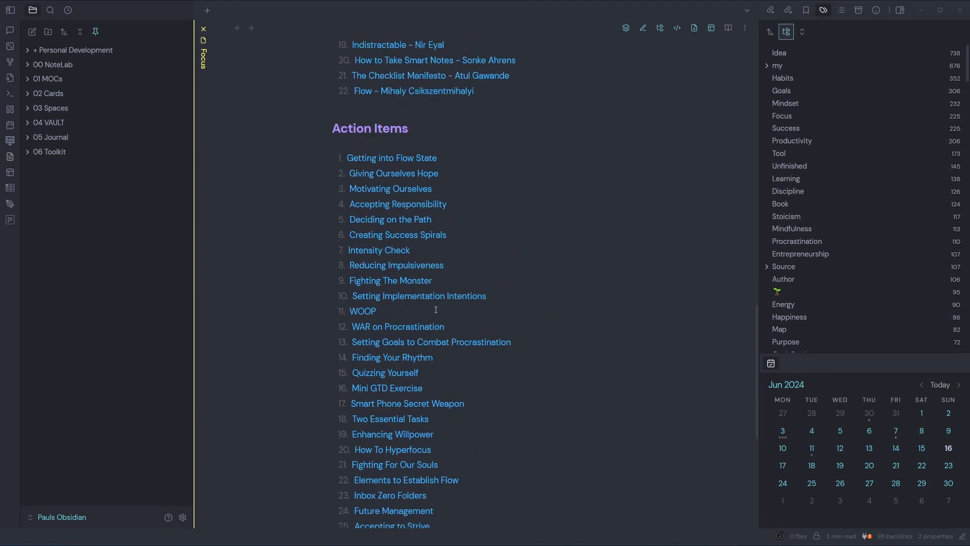
scroll(432, 337, "up", 18)
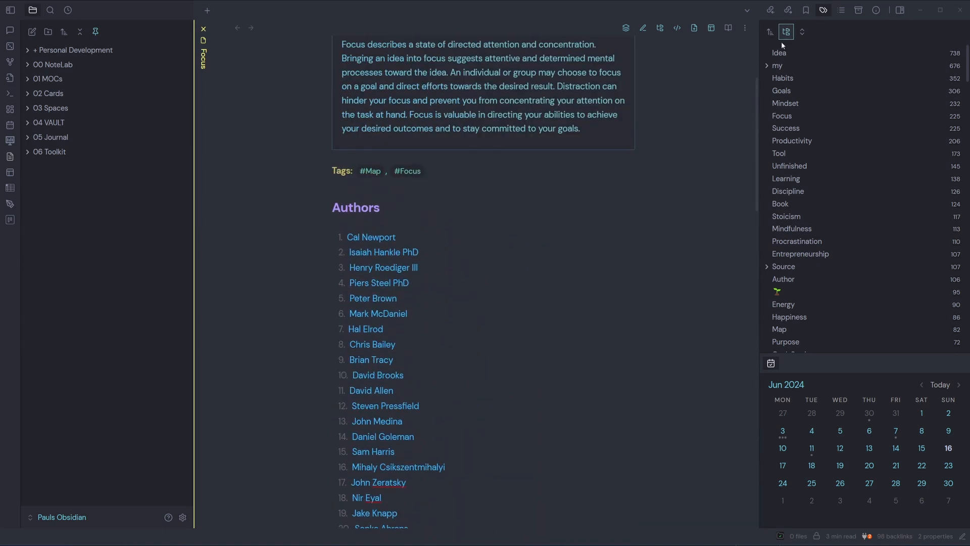
- View the Focus note's Authors and Books links in source mode and in reading view
left_click(745, 28)
left_click(749, 35)
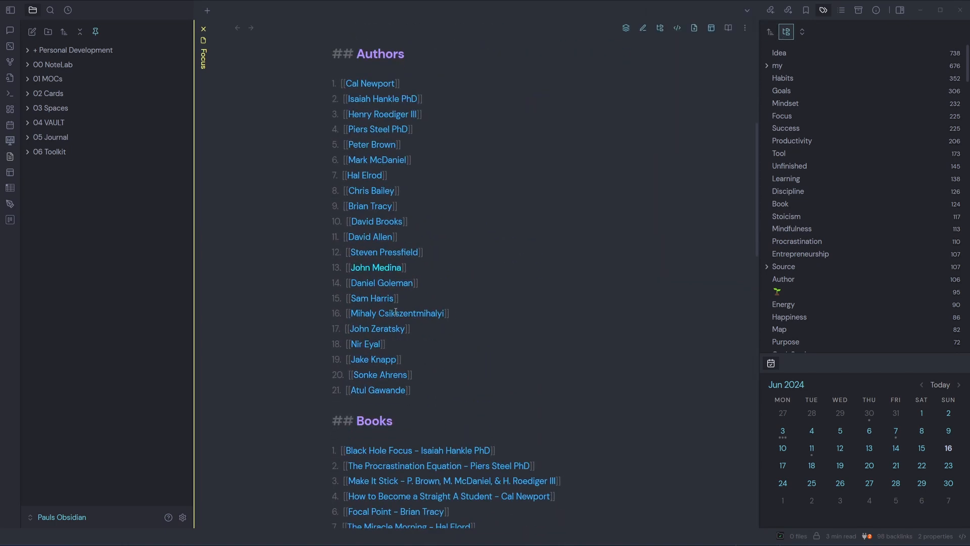
key("ctrl+e")
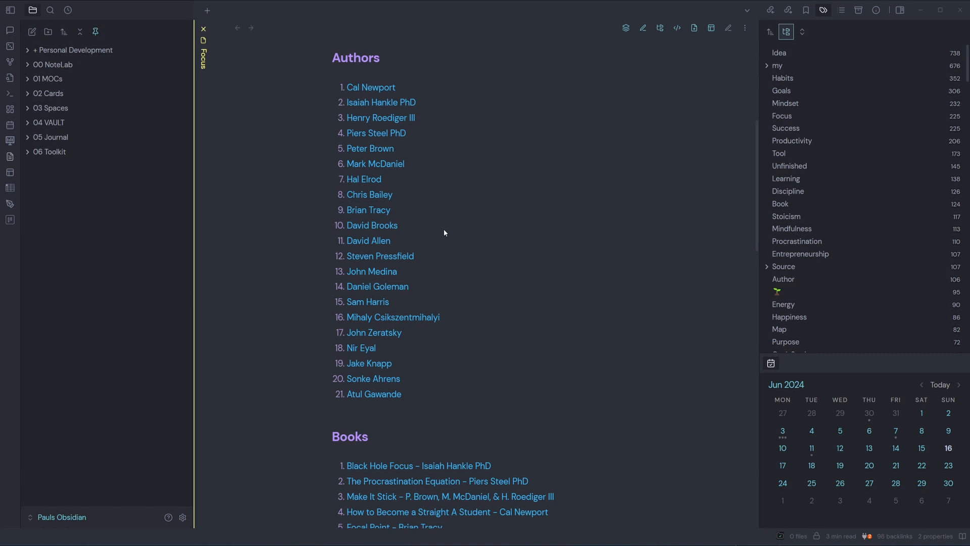
scroll(465, 268, "down", 5)
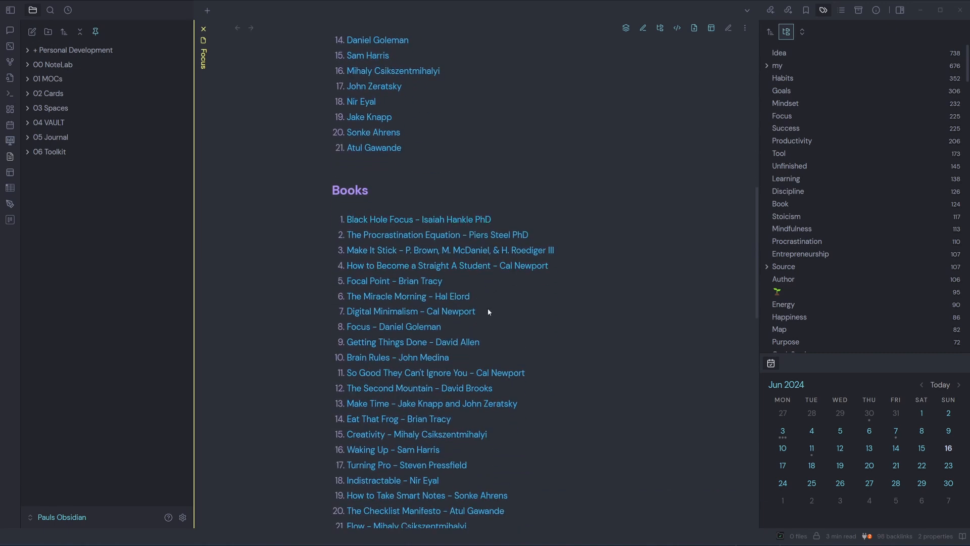